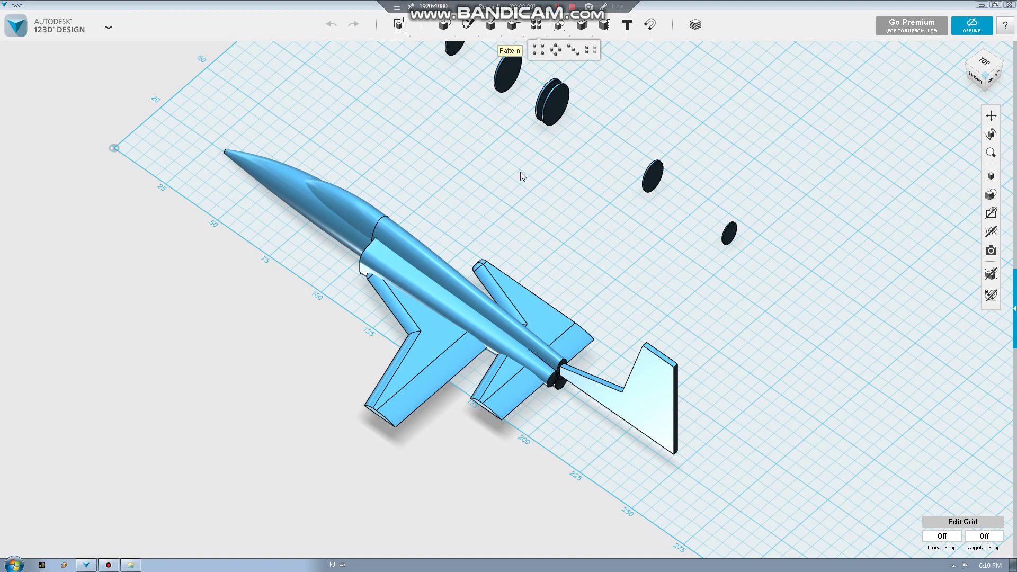
Scale the tail fin down uniformly to a factor of about 0.64.
right_drag(526, 199, 563, 199)
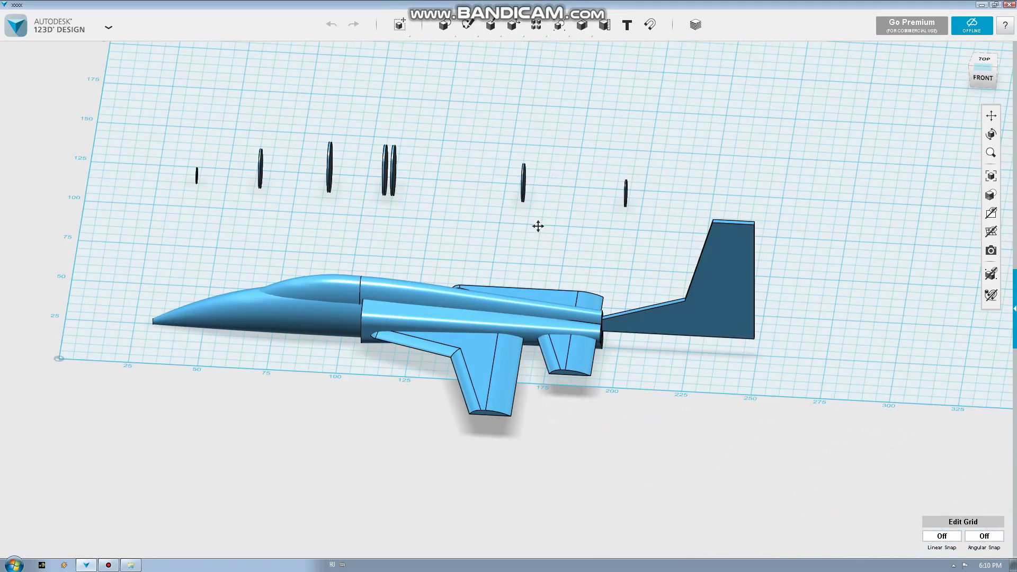
middle_drag(538, 226, 495, 242)
click(656, 309)
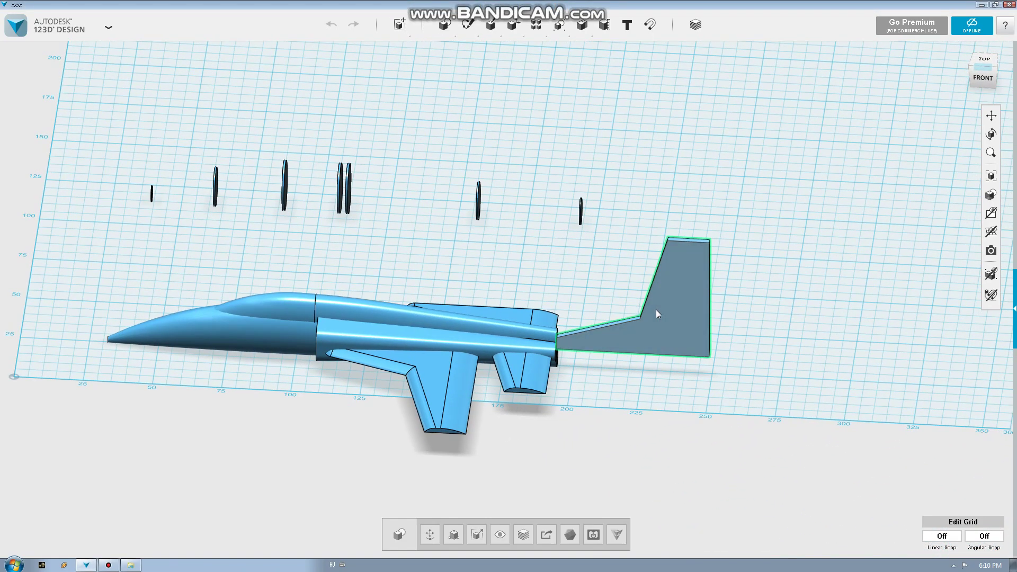
click(476, 534)
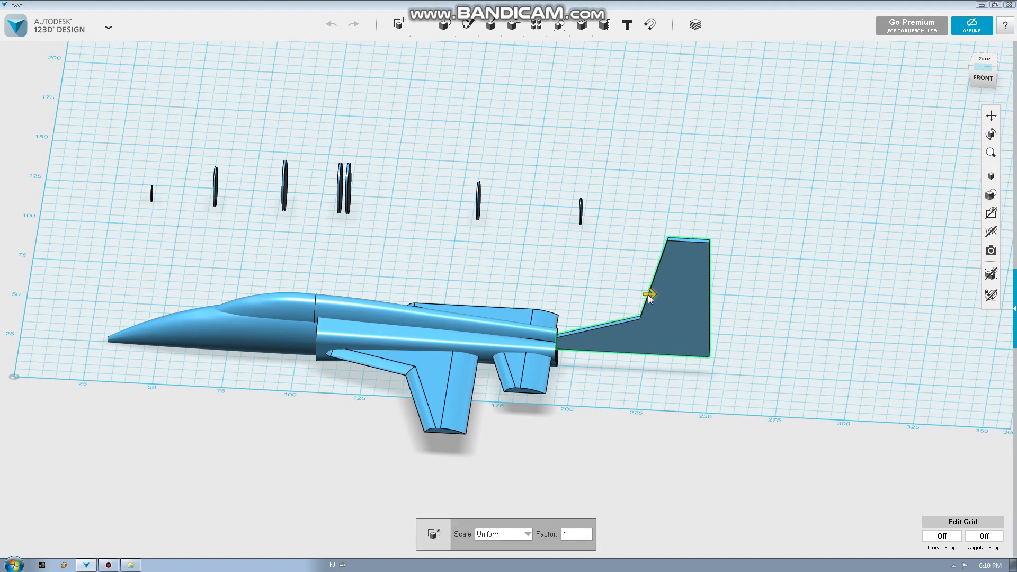
drag(649, 295, 639, 308)
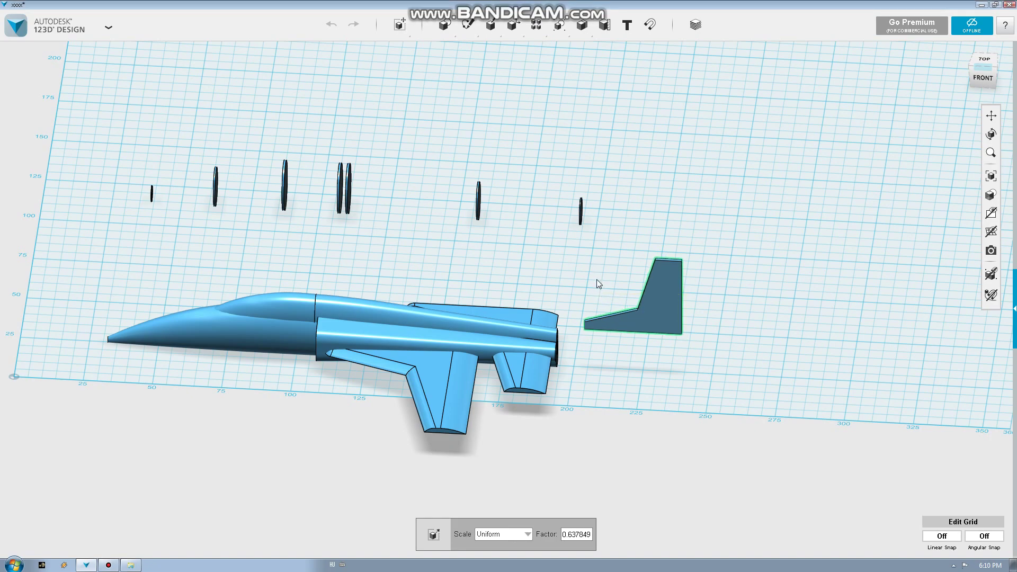
mouse_move(597, 279)
right_down()
mouse_move(627, 275)
mouse_move(553, 272)
mouse_move(557, 216)
right_up()
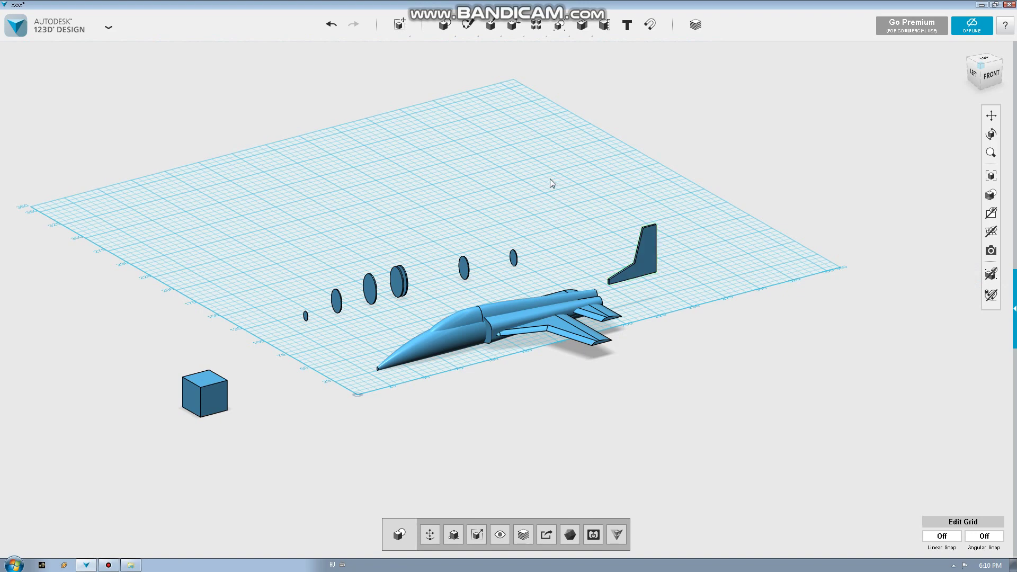
mouse_move(490, 24)
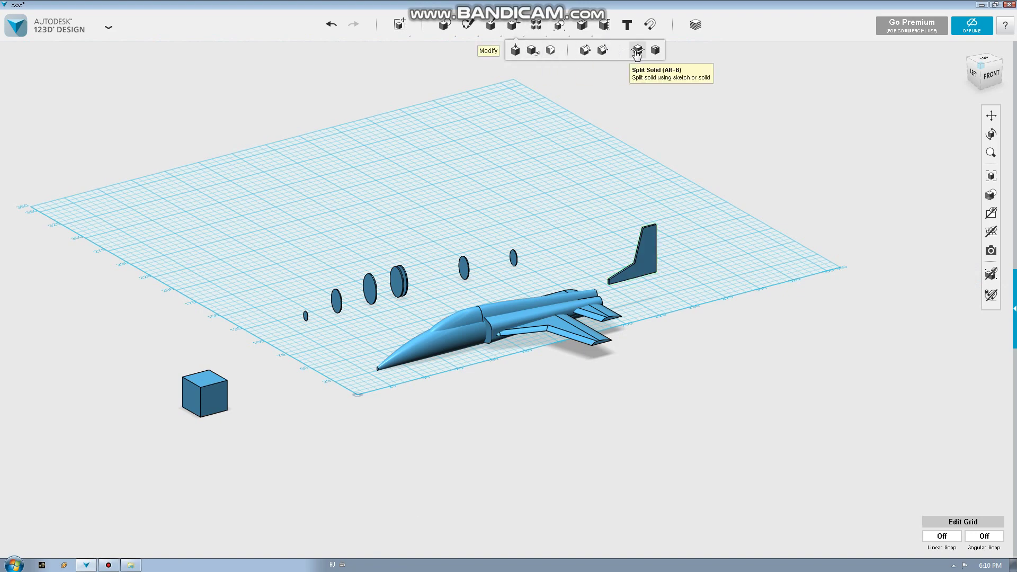
Split the tail fin with the cube as the splitting entity, then select the split fin.
click(645, 251)
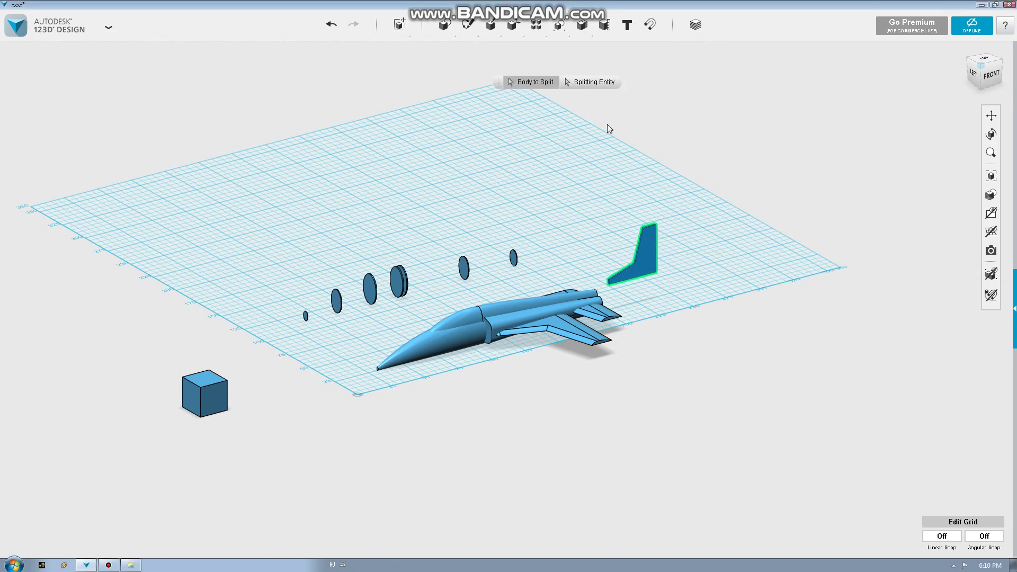
click(594, 83)
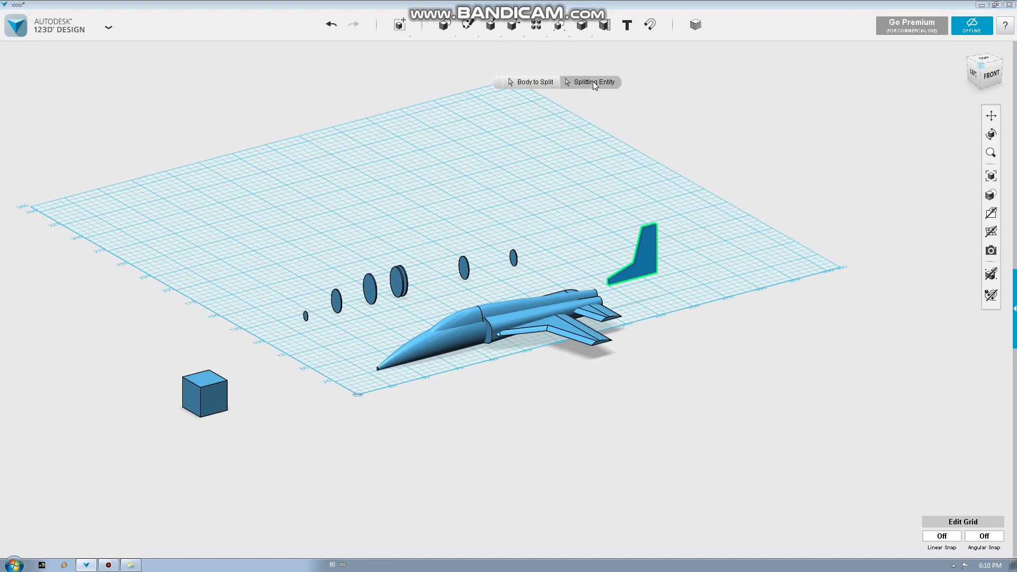
click(216, 399)
scroll(671, 230, up, 1)
scroll(671, 231, up, 2)
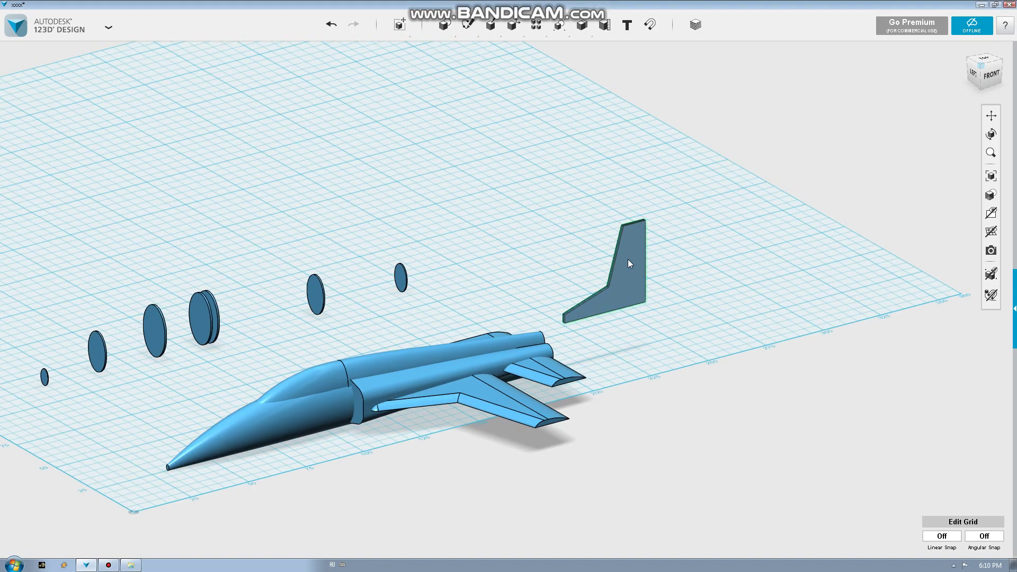
scroll(620, 239, up, 2)
scroll(614, 222, up, 3)
scroll(614, 221, up, 2)
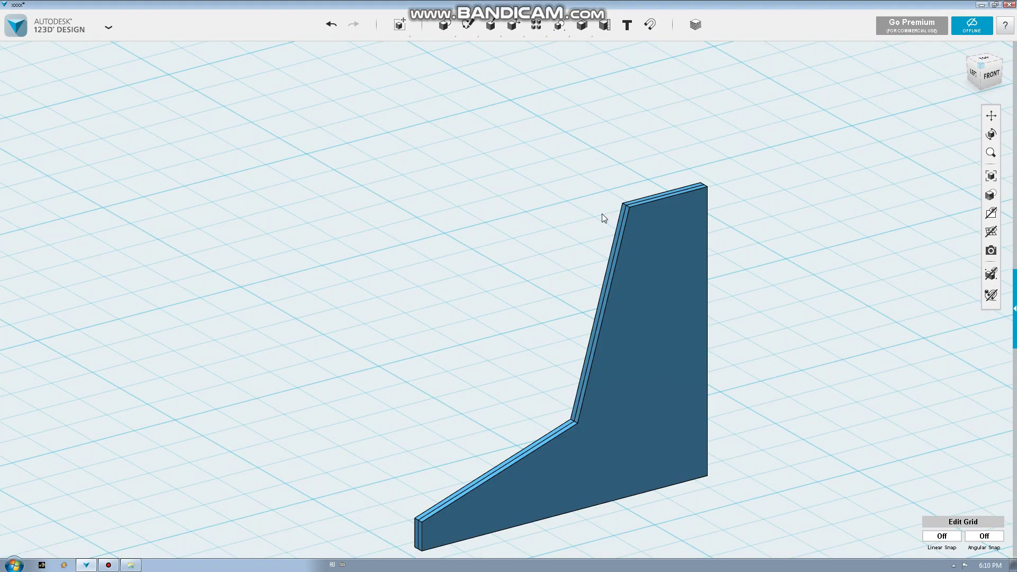
click(621, 213)
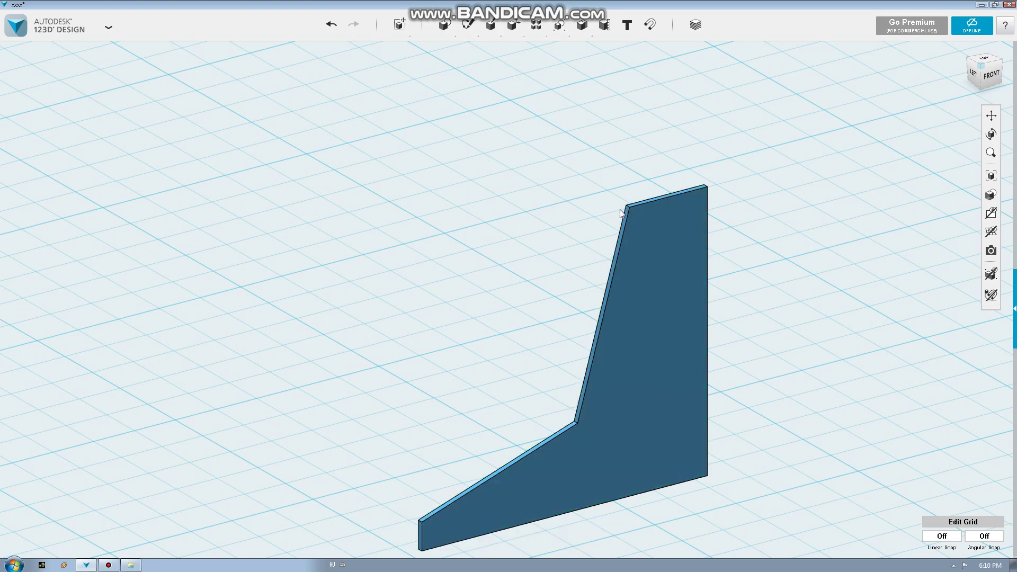
scroll(620, 217, down, 5)
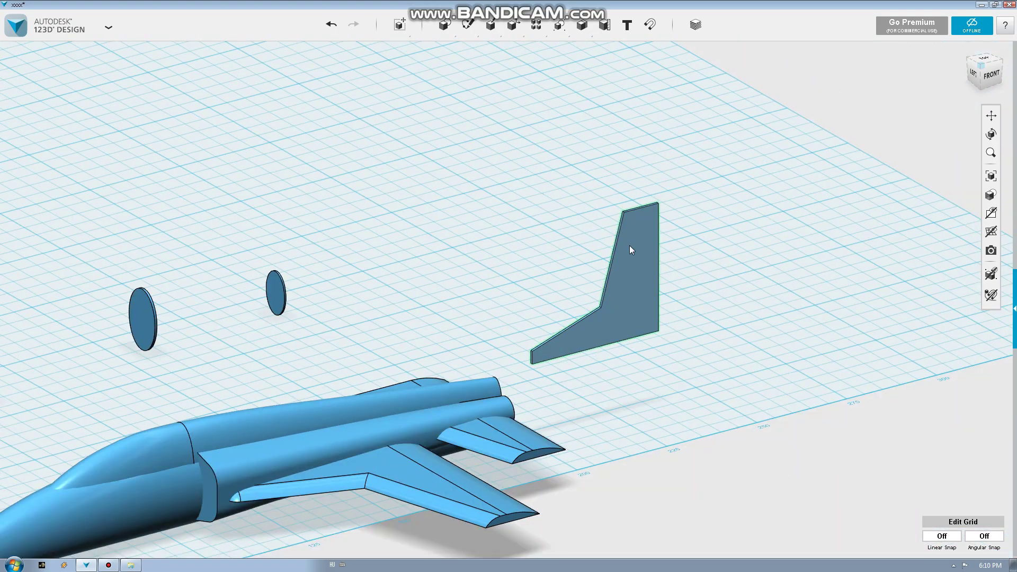
Move the tail fin about -46.7 mm onto the rear of the fuselage.
click(616, 263)
click(429, 535)
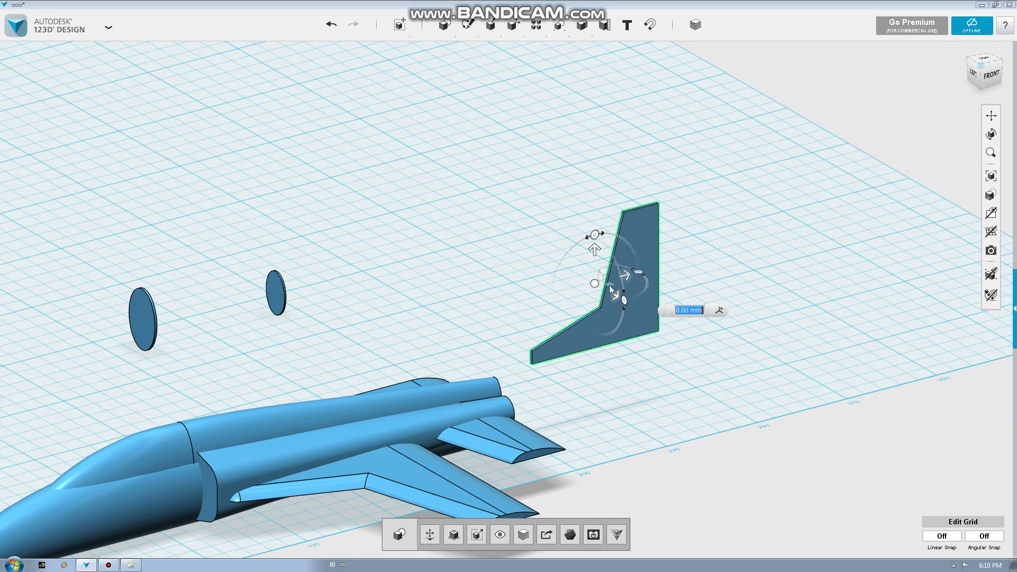
drag(612, 280, 462, 341)
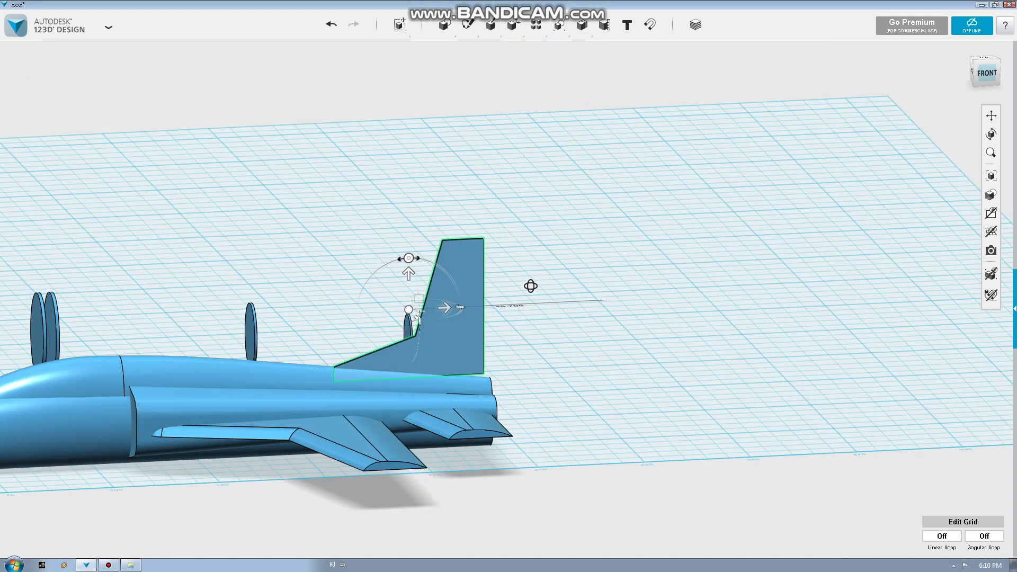
right_drag(552, 296, 487, 289)
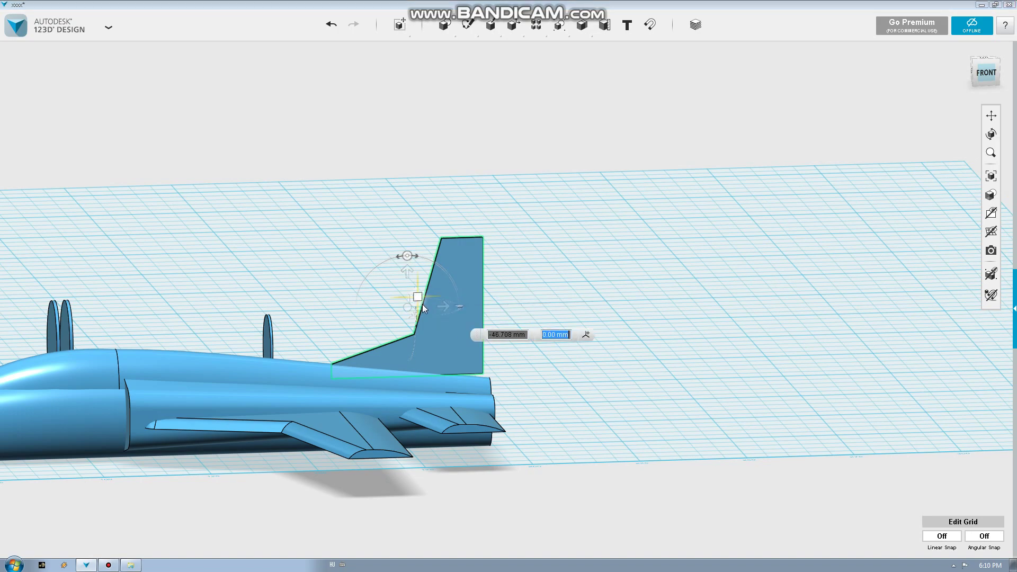
drag(419, 303, 423, 313)
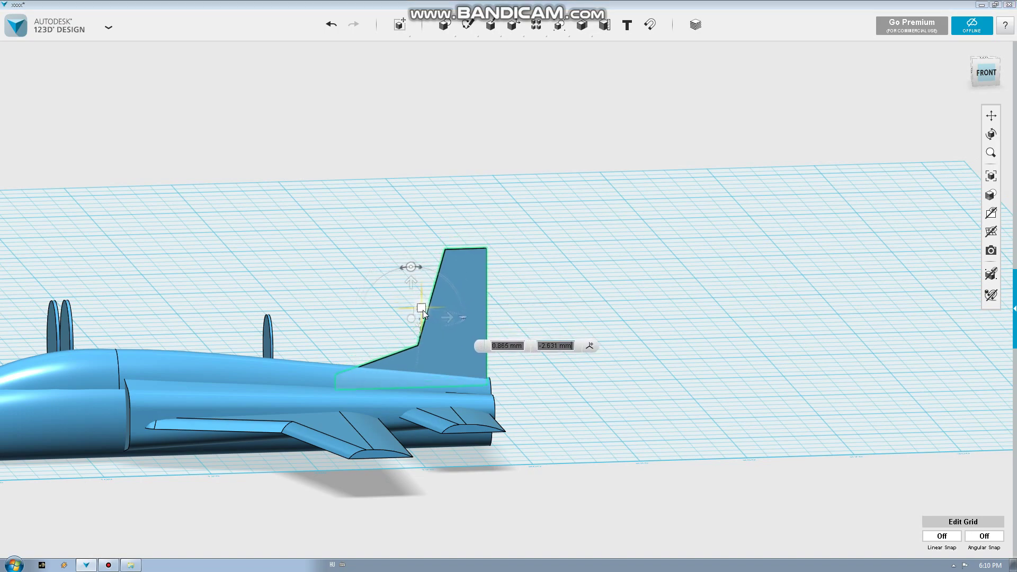
click(460, 212)
Tweak the fin's top edge downward to shorten the fin slightly.
scroll(480, 209, up, 3)
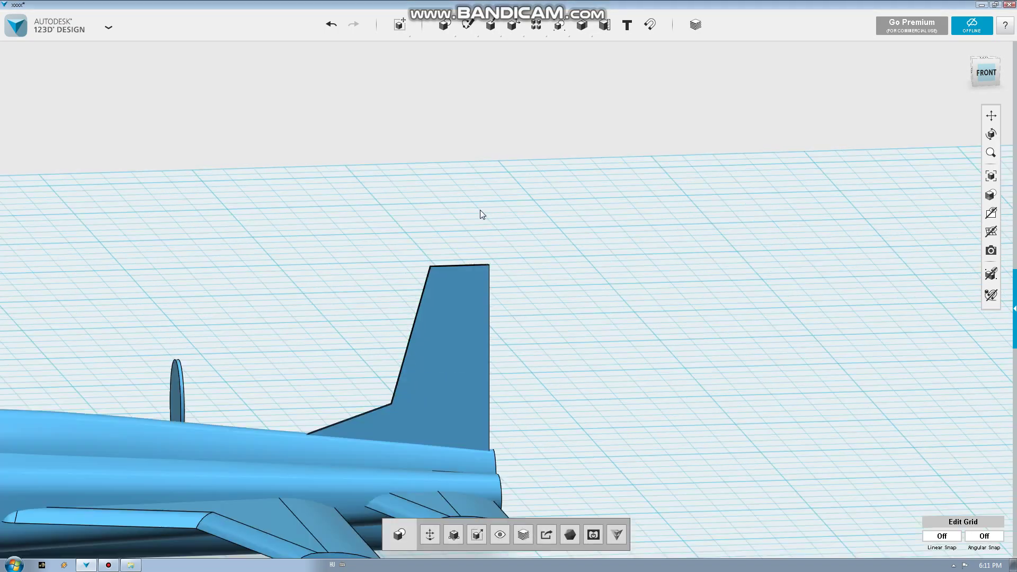
scroll(460, 263, up, 3)
scroll(464, 268, up, 3)
right_drag(465, 269, 472, 274)
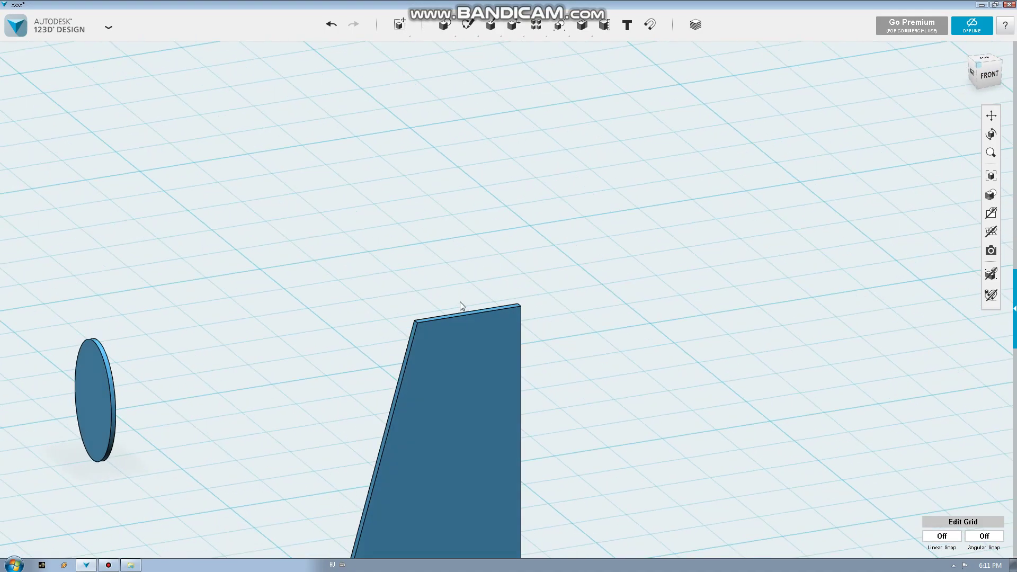
click(459, 318)
scroll(452, 278, down, 3)
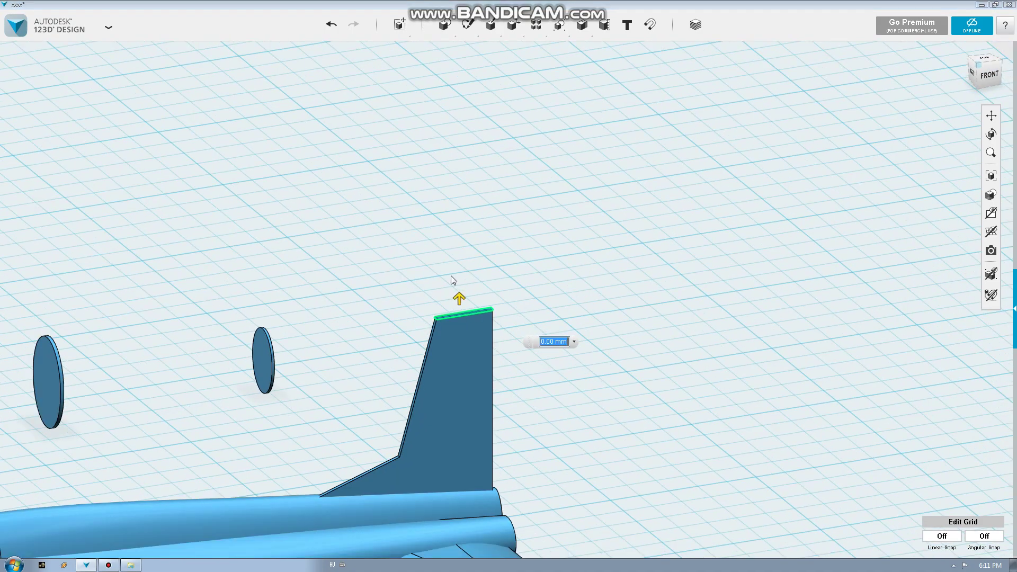
scroll(453, 286, down, 2)
drag(451, 290, 454, 333)
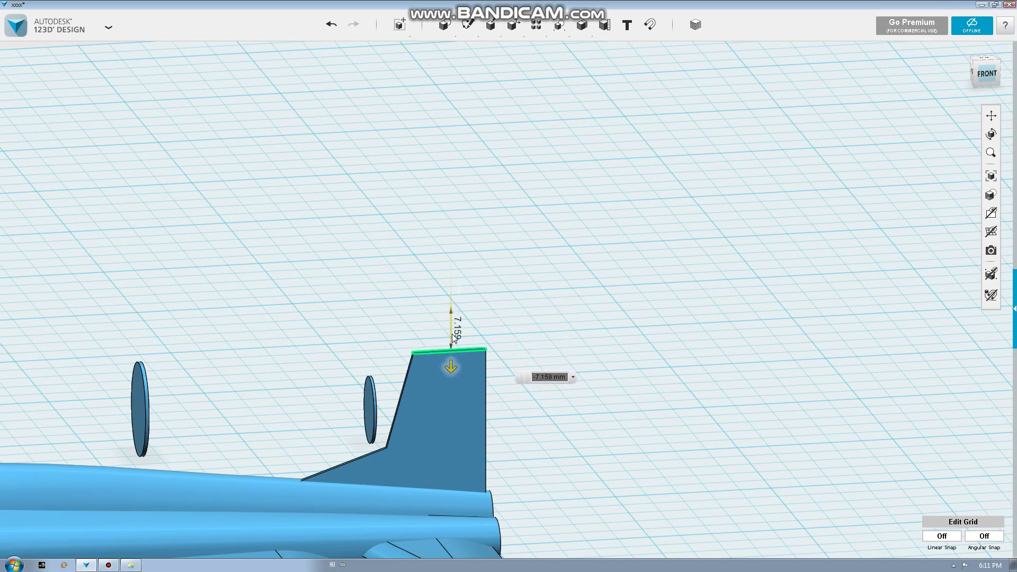
click(401, 288)
right_drag(402, 288, 412, 433)
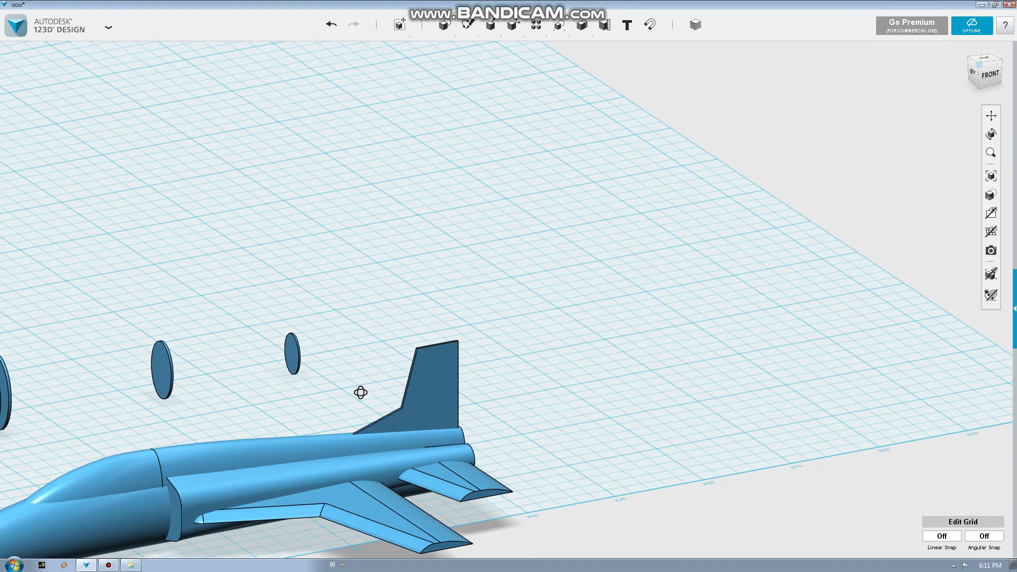
Fillet the tail fin's leading-edge chain with a radius of about 6.245 mm.
scroll(414, 437, up, 2)
scroll(419, 415, up, 1)
scroll(422, 409, up, 1)
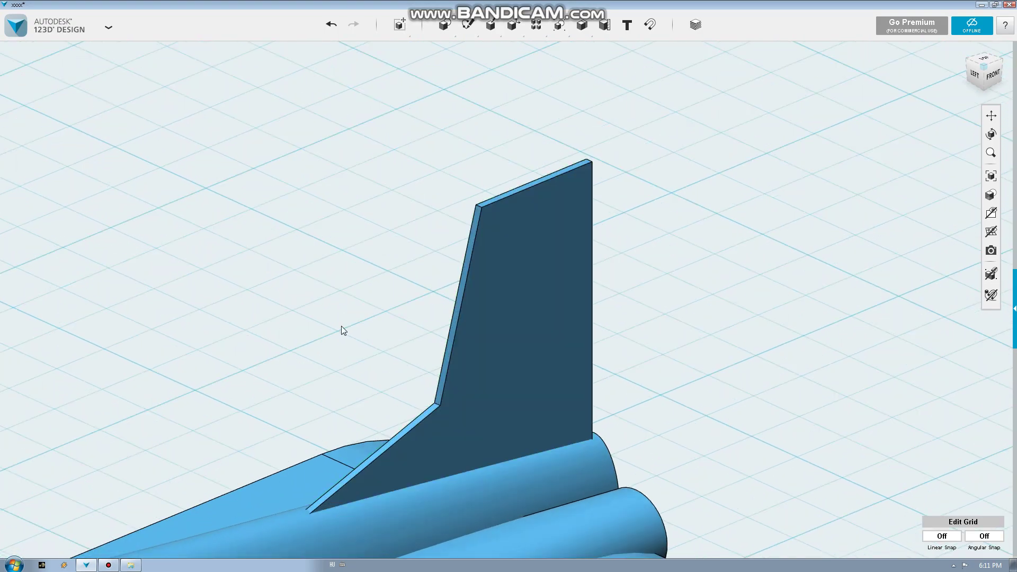
key(f)
click(425, 419)
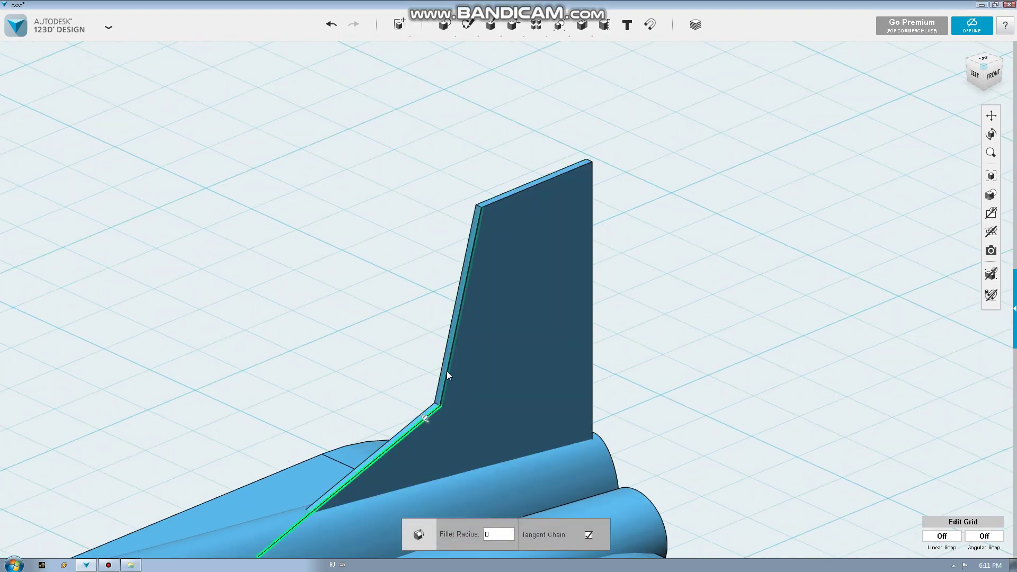
click(447, 371)
mouse_move(415, 366)
right_down()
mouse_move(534, 390)
mouse_move(370, 349)
right_up()
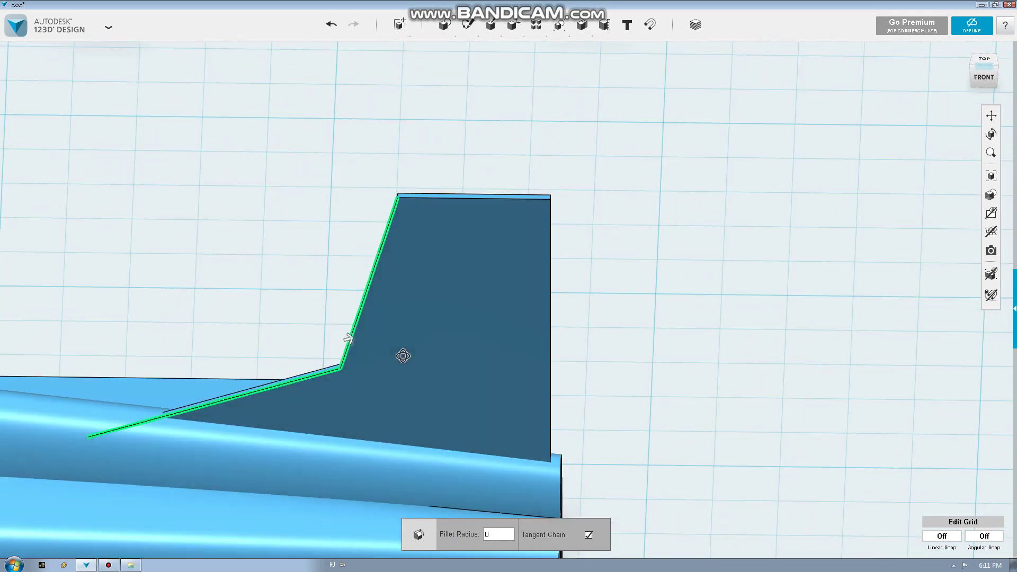
drag(347, 338, 371, 332)
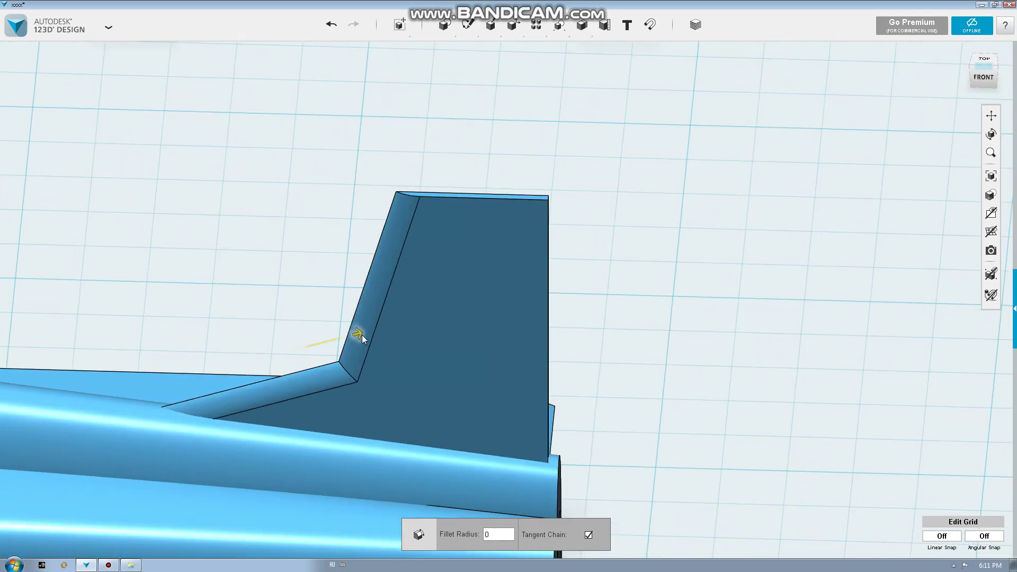
click(334, 254)
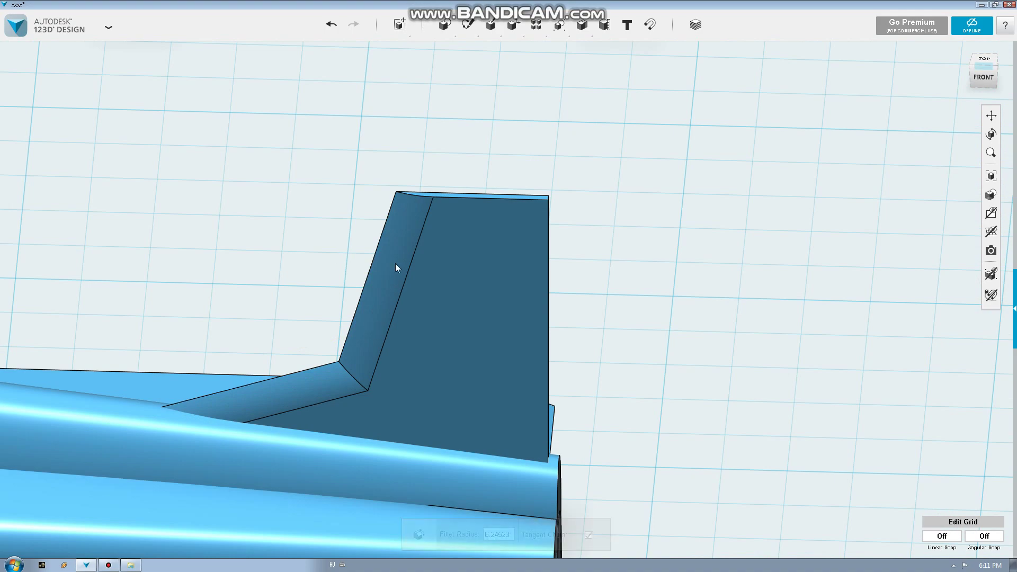
scroll(503, 290, down, 3)
scroll(513, 294, down, 2)
scroll(512, 294, down, 3)
scroll(516, 291, down, 3)
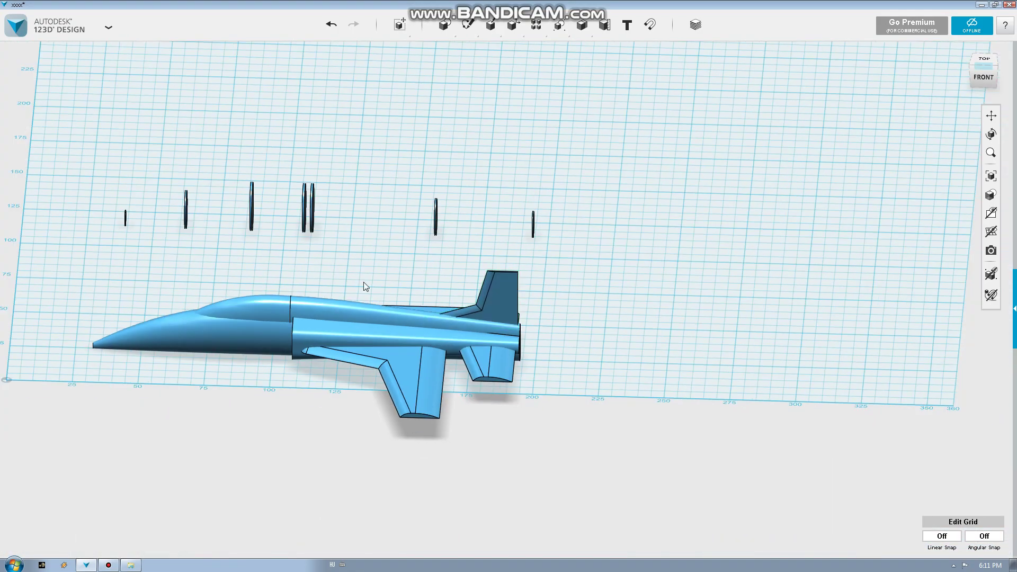
middle_drag(363, 282, 476, 284)
Merge the rear fuselage, stabilizer, main wing, cockpit and nose cone into the tail fin.
mouse_move(476, 284)
right_down()
mouse_move(526, 281)
mouse_move(505, 261)
right_up()
scroll(505, 261, down, 2)
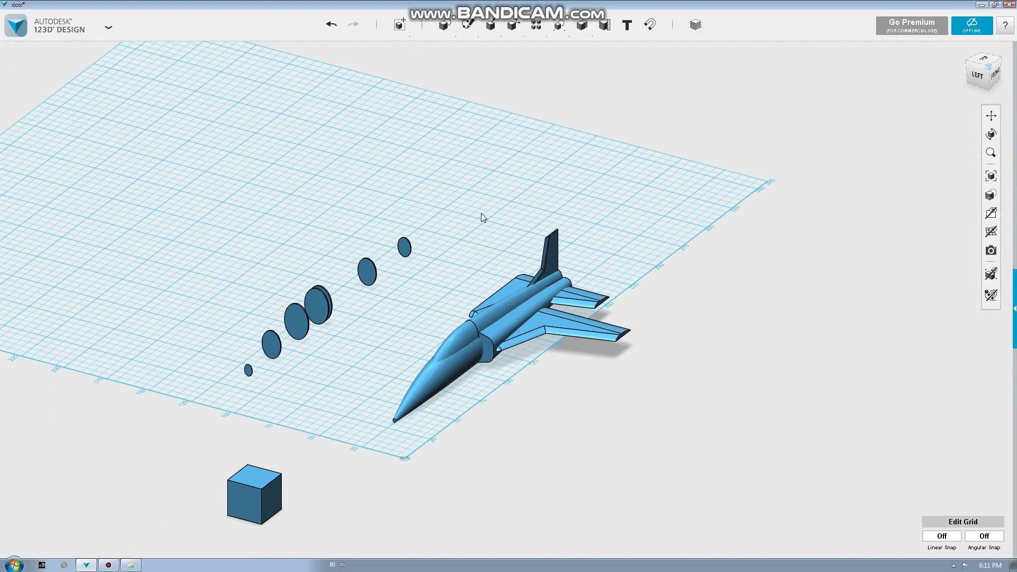
mouse_move(581, 25)
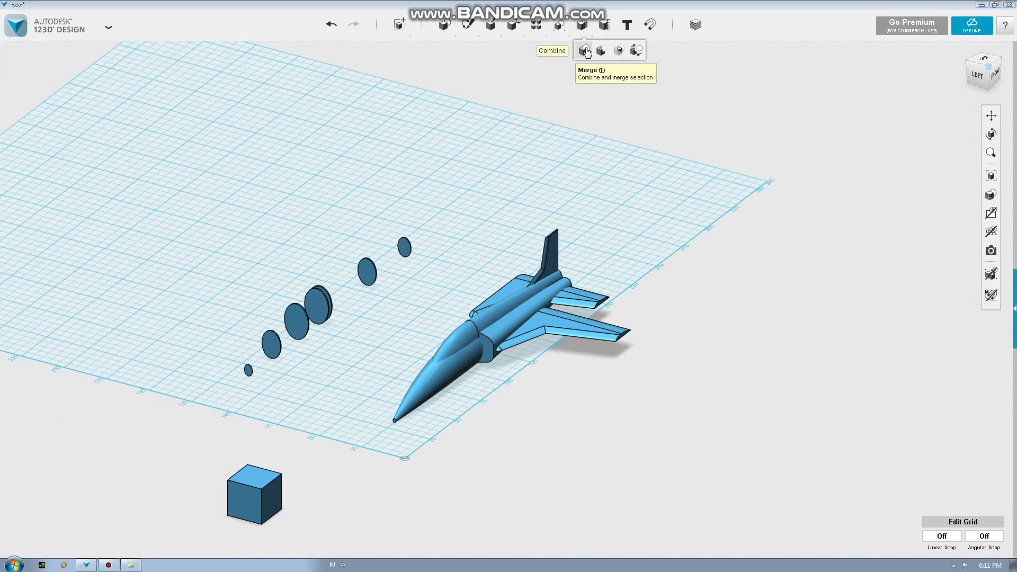
click(586, 51)
scroll(552, 238, up, 2)
click(553, 238)
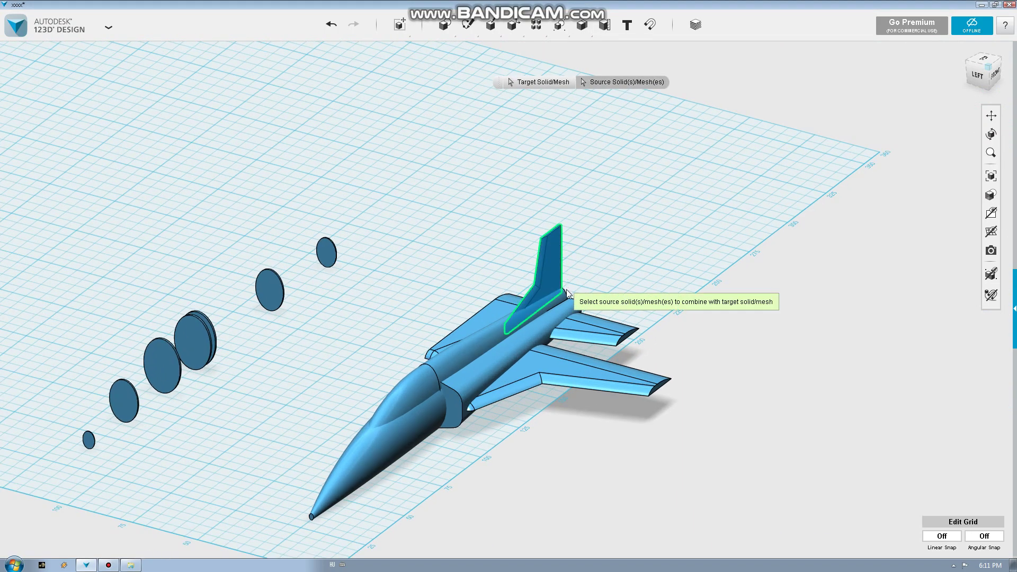
click(572, 305)
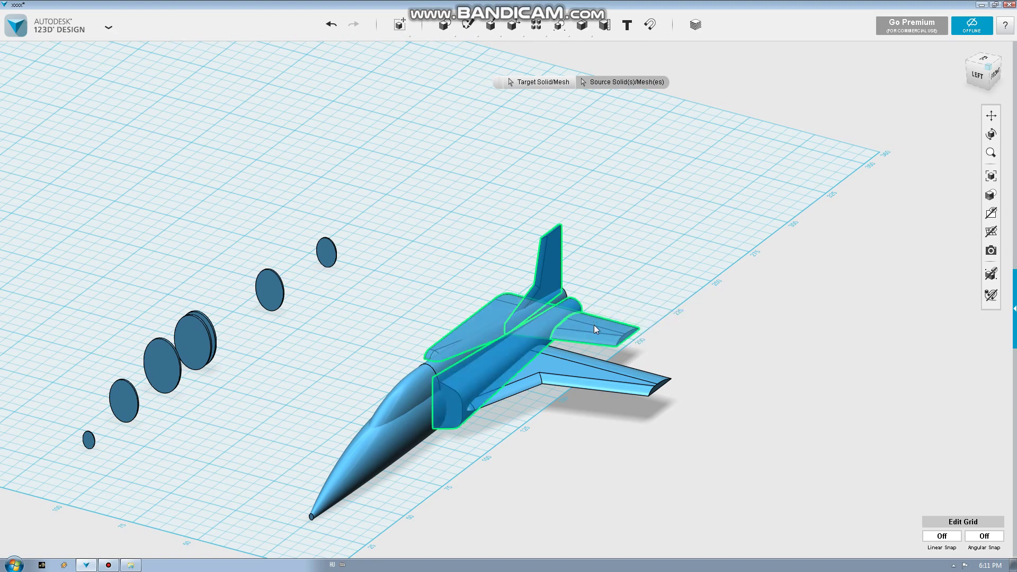
click(594, 329)
click(589, 366)
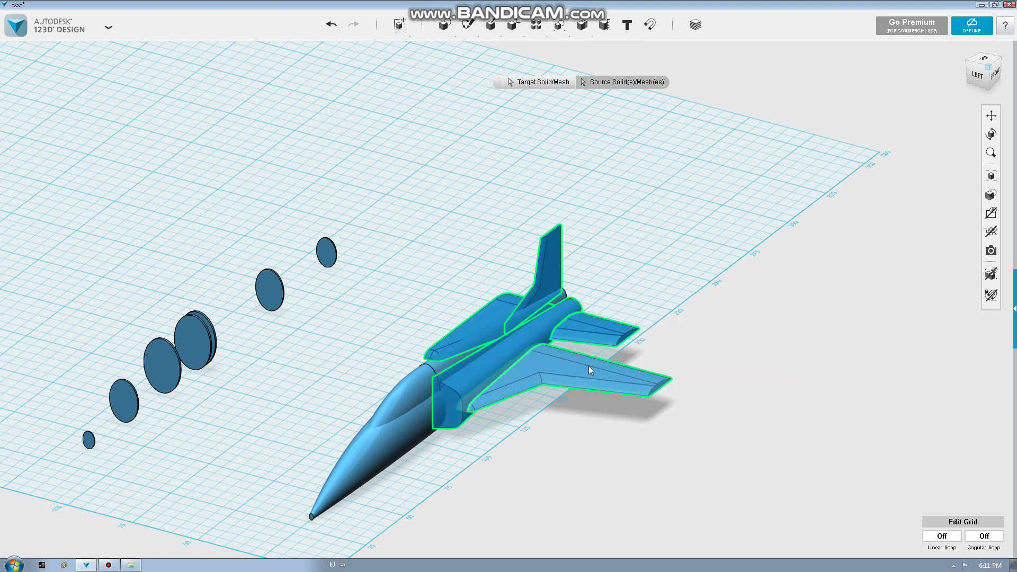
click(422, 389)
click(345, 482)
scroll(446, 247, down, 2)
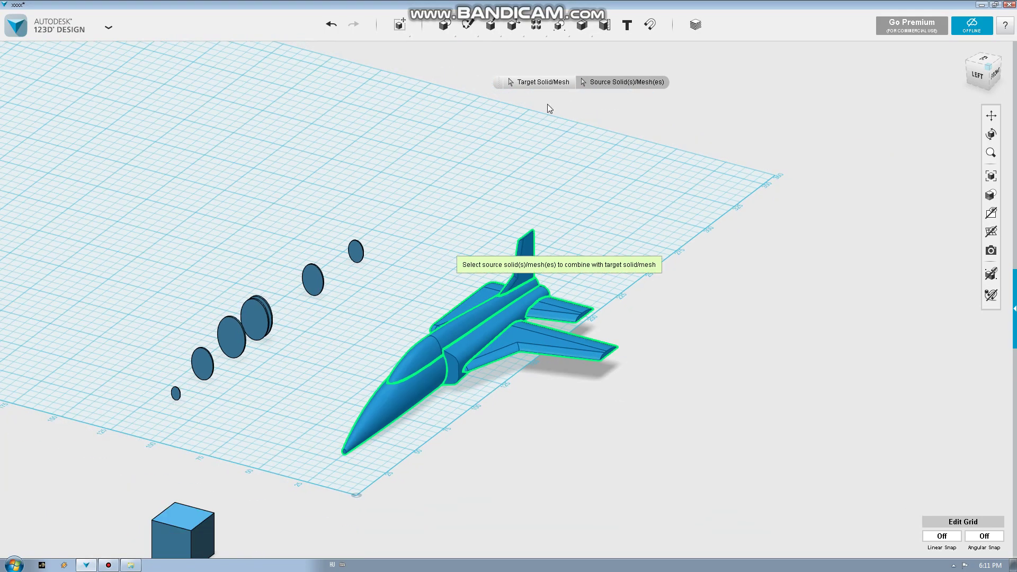
click(557, 178)
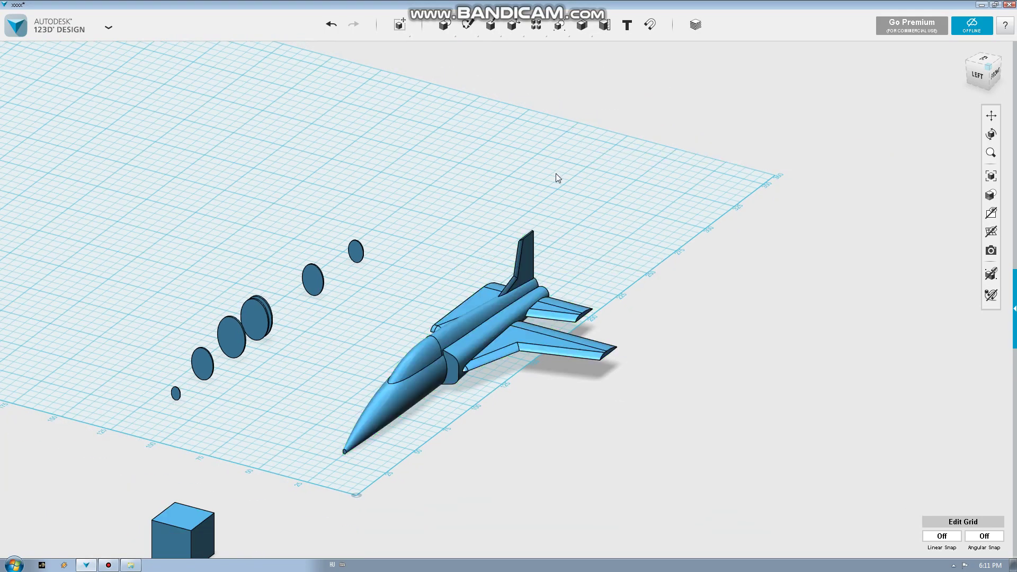
middle_drag(515, 178, 626, 116)
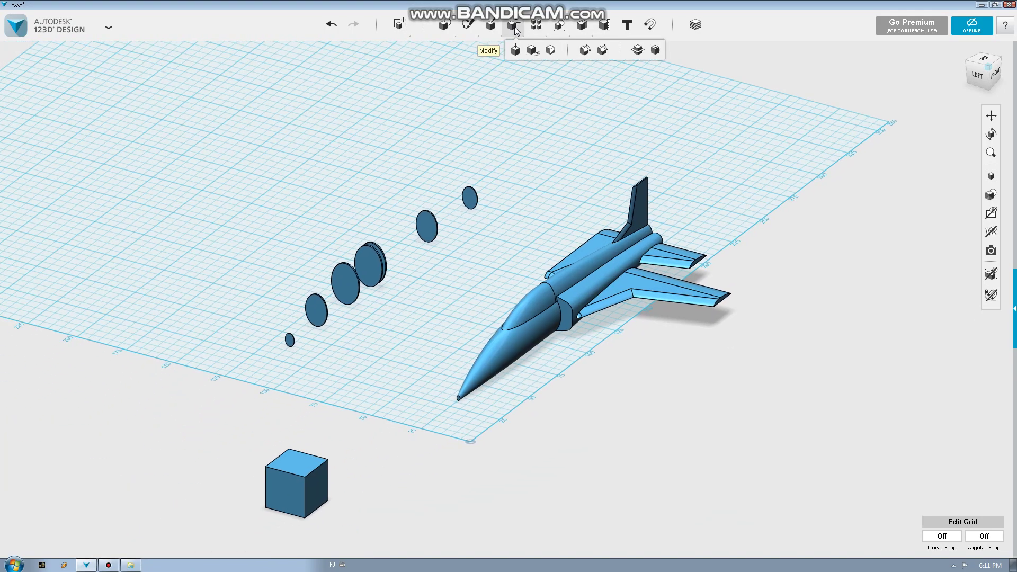
Split the merged jet with the cube as the splitting entity.
click(638, 51)
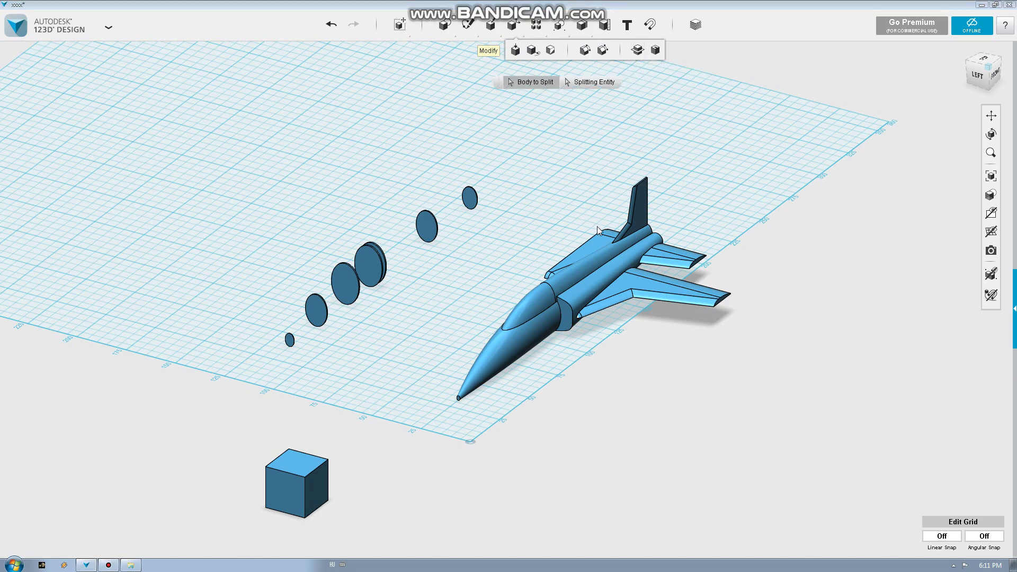
click(596, 262)
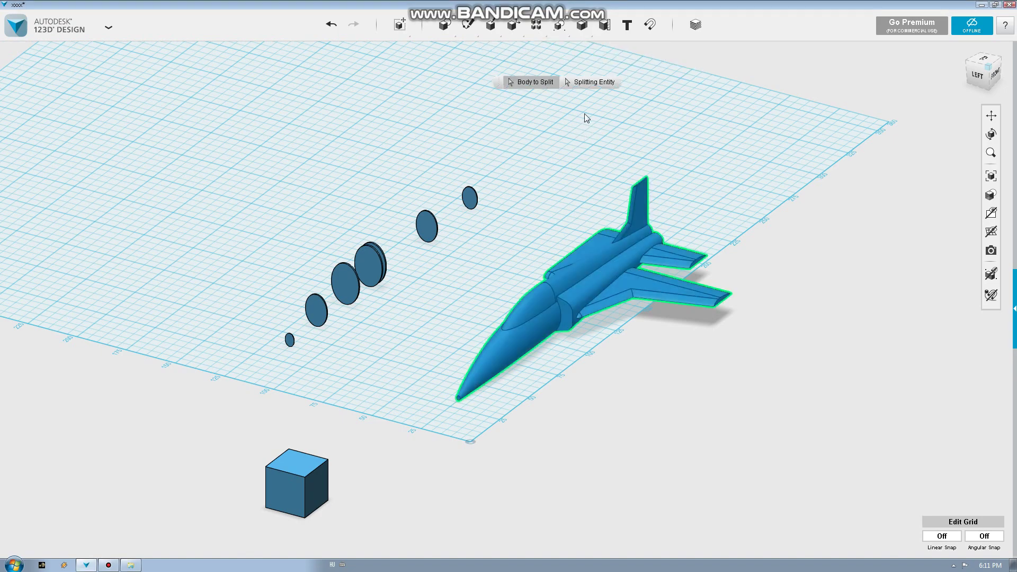
click(584, 85)
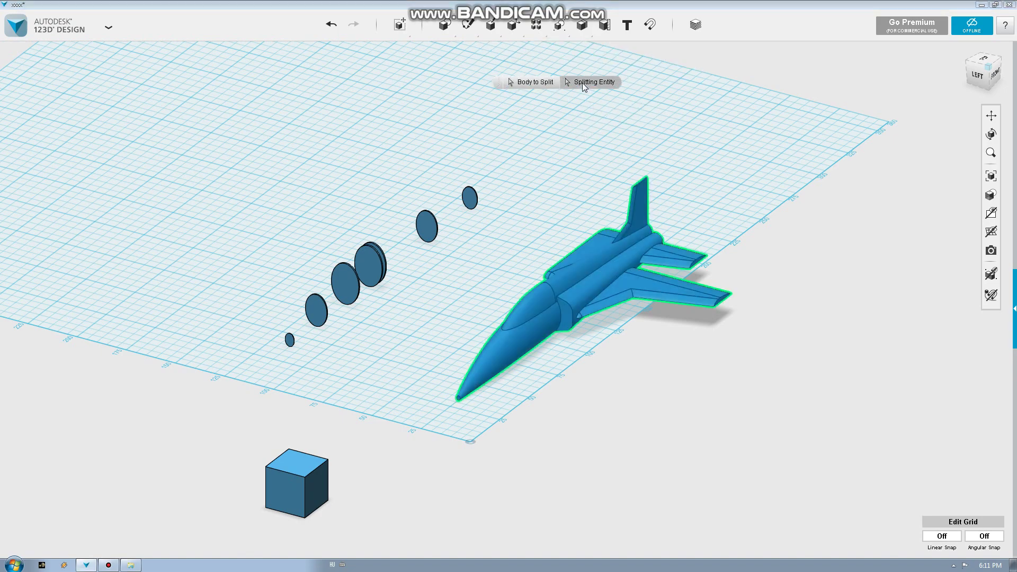
click(316, 486)
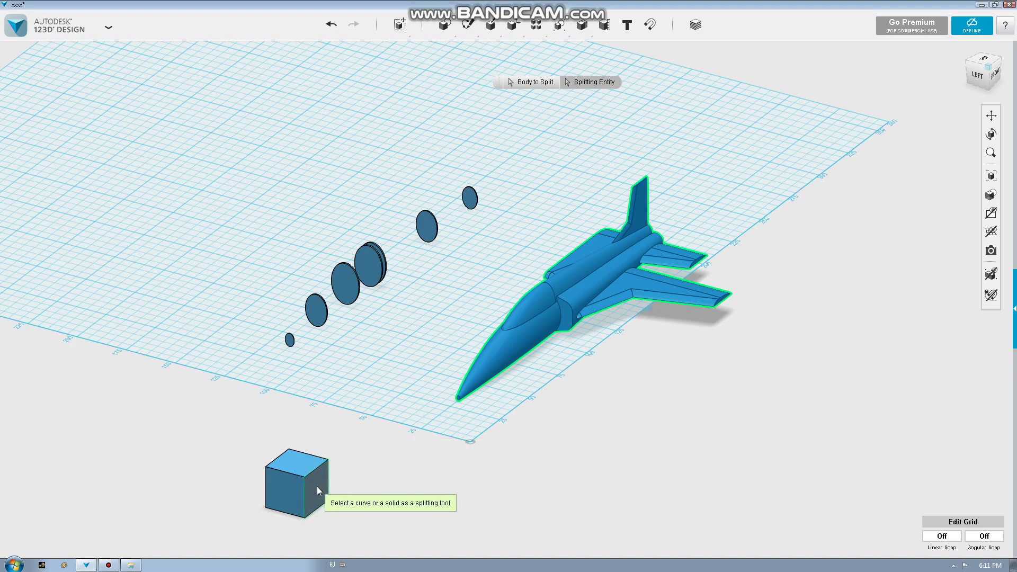
Delete the jet's left half, leaving only the right half.
mouse_move(391, 370)
right_down()
mouse_move(534, 253)
mouse_move(558, 257)
right_up()
click(541, 247)
key(Delete)
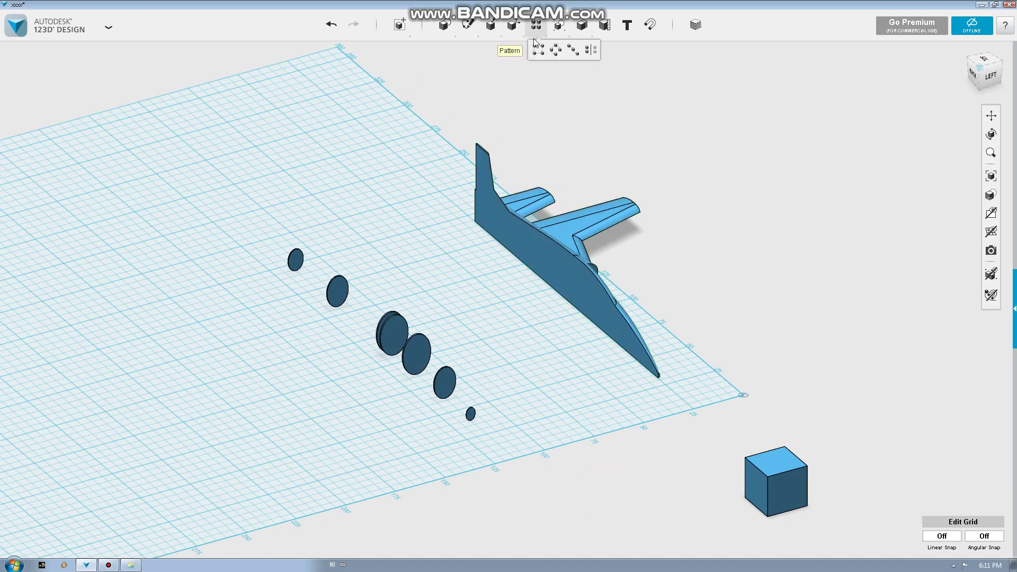
Start a Mirror with the half jet as the solid, ready to pick the mirror plane.
click(589, 49)
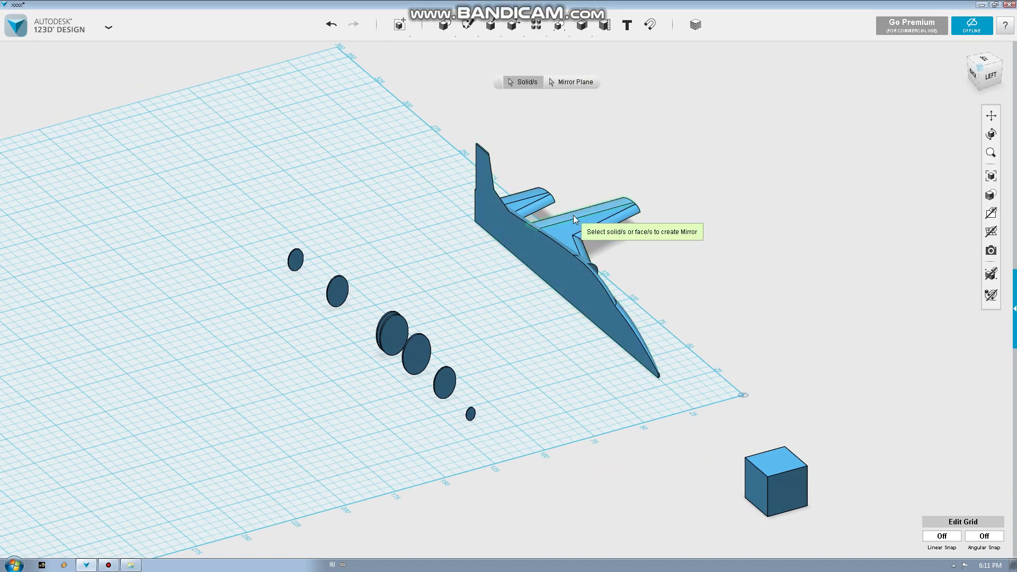
click(538, 195)
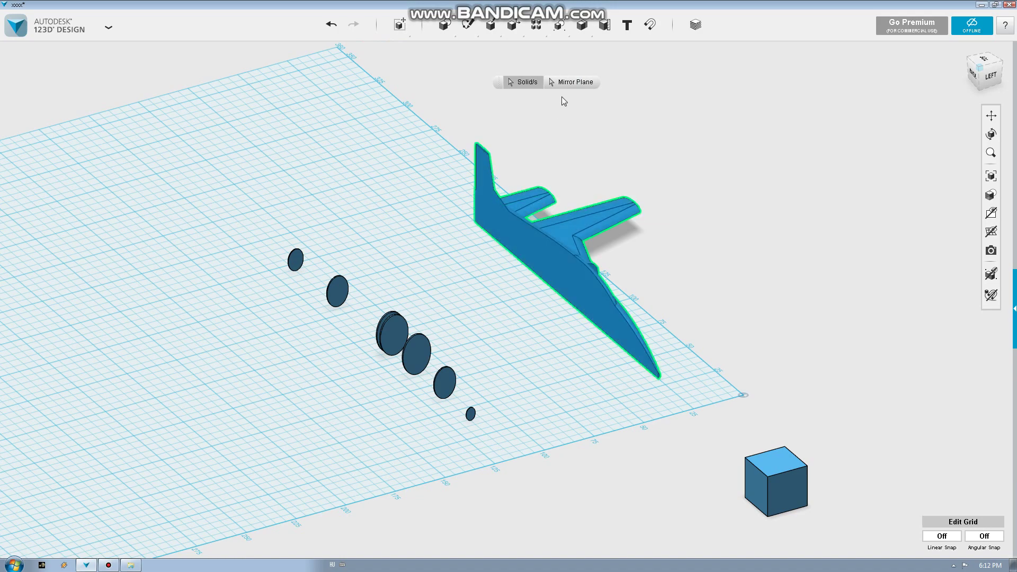
click(570, 83)
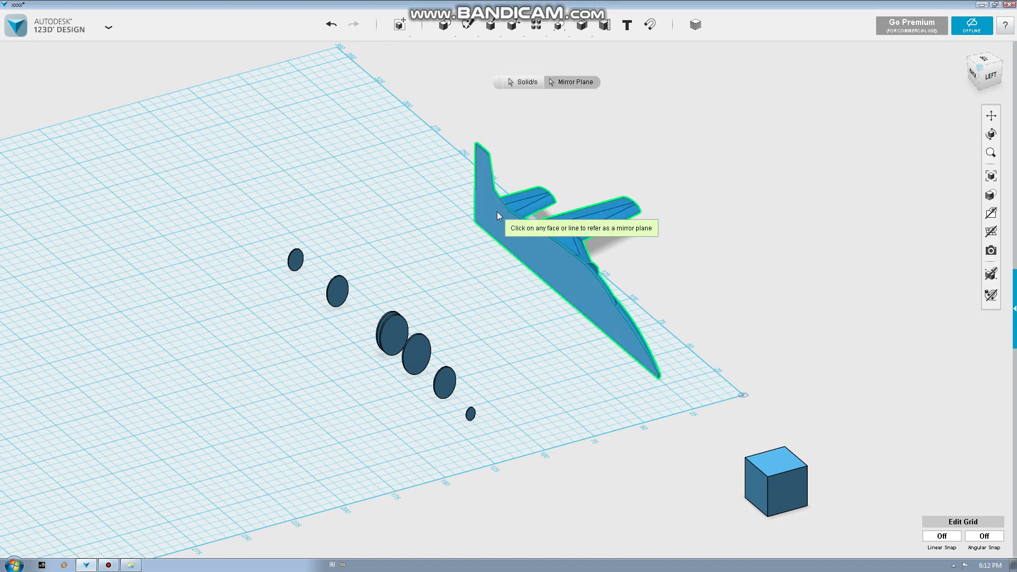
Mirror the half jet across its flat split face into a full jet.
click(523, 228)
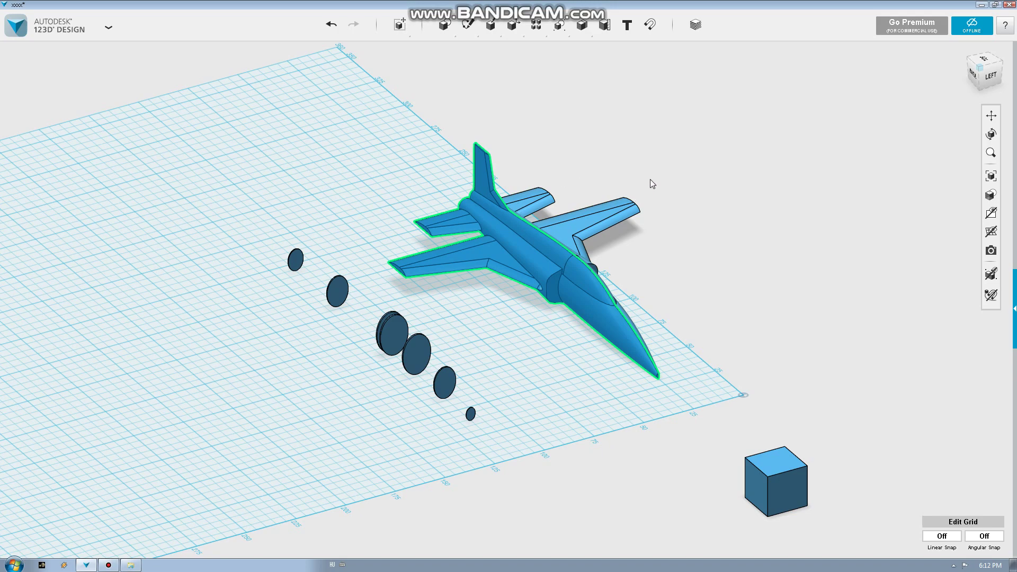
mouse_move(650, 180)
right_down()
mouse_move(602, 170)
mouse_move(579, 181)
mouse_move(602, 182)
mouse_move(549, 182)
right_up()
mouse_move(758, 232)
right_down()
mouse_move(728, 204)
mouse_move(796, 233)
right_up()
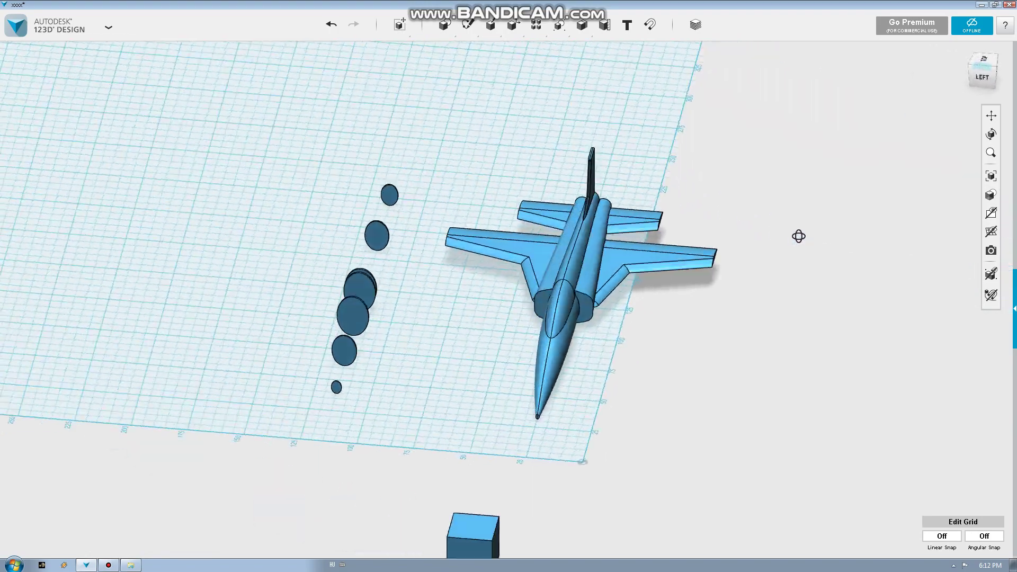
Box-select the loose circles beside the jet from the top view and delete them.
right_drag(418, 265, 422, 288)
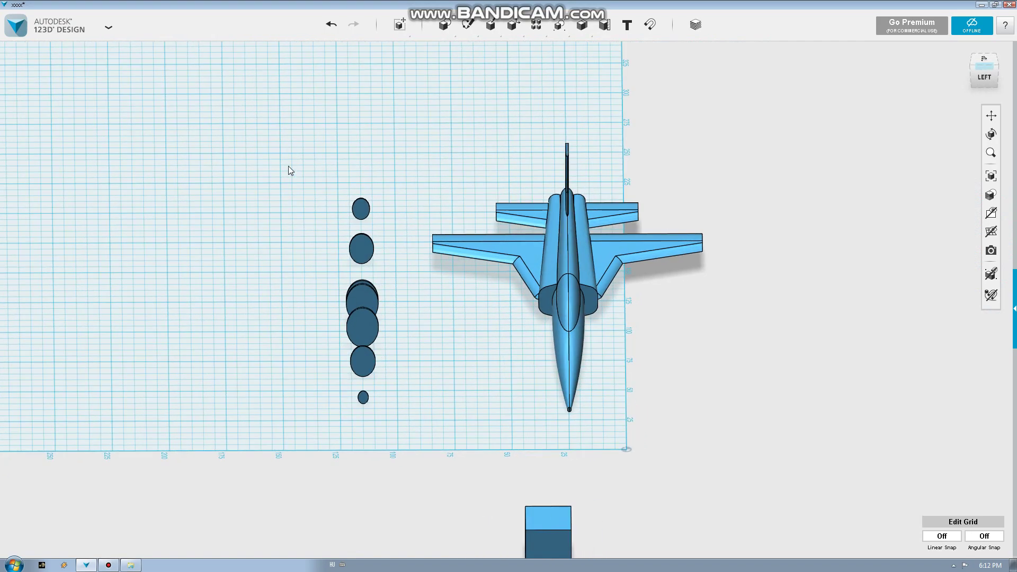
mouse_move(286, 156)
mouse_down()
mouse_move(404, 434)
mouse_move(408, 412)
mouse_up()
key(Delete)
right_drag(467, 380, 377, 351)
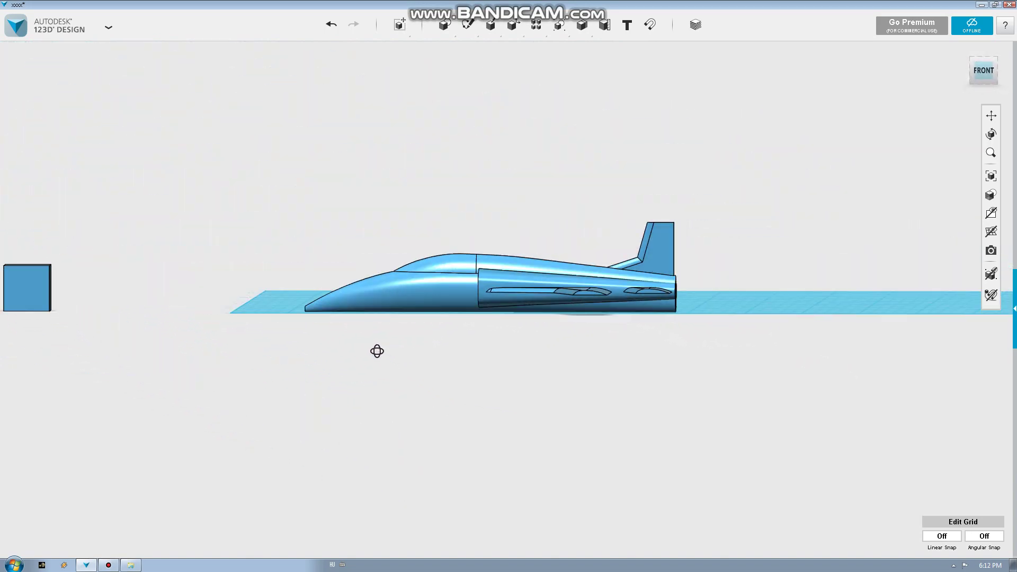
Turn off the grid display.
click(991, 231)
mouse_move(762, 254)
right_down()
mouse_move(710, 273)
mouse_move(756, 295)
mouse_move(813, 293)
right_up()
scroll(593, 372, up, 1)
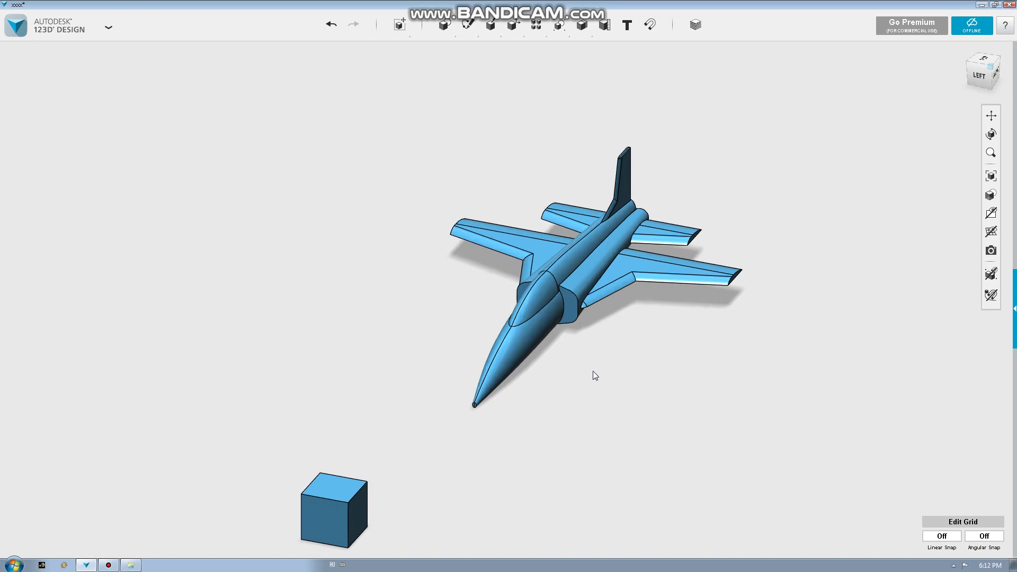
scroll(575, 374, up, 3)
mouse_move(573, 373)
middle_down()
mouse_move(635, 318)
mouse_move(652, 316)
middle_up()
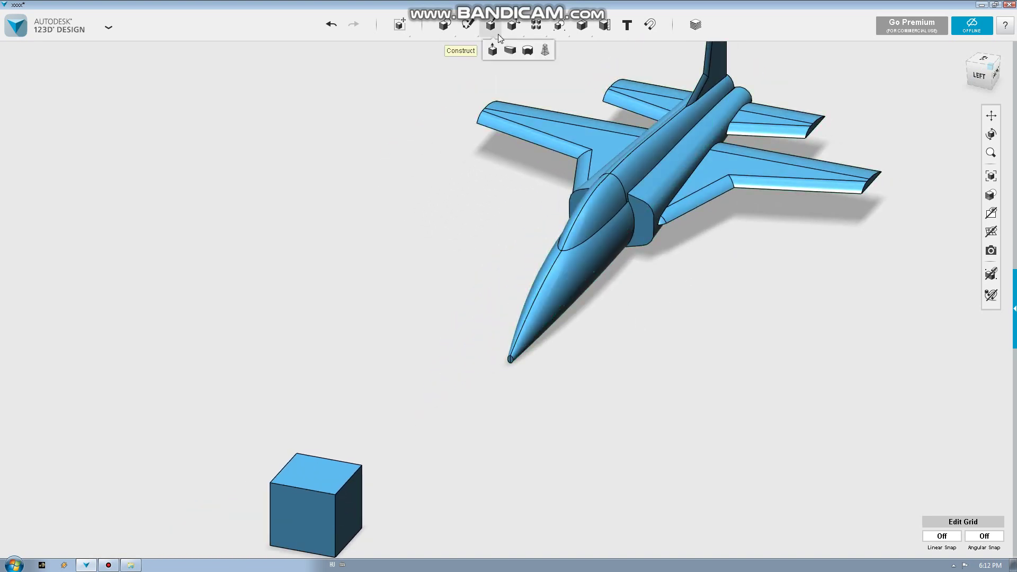
mouse_move(467, 25)
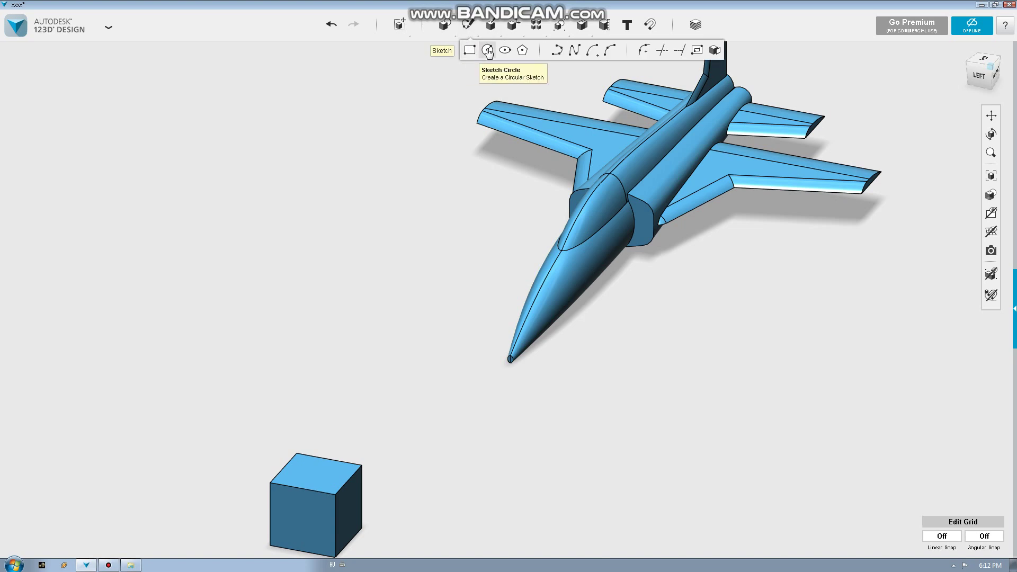
Project the jet's intake outline onto a sketch on the cube face.
click(714, 50)
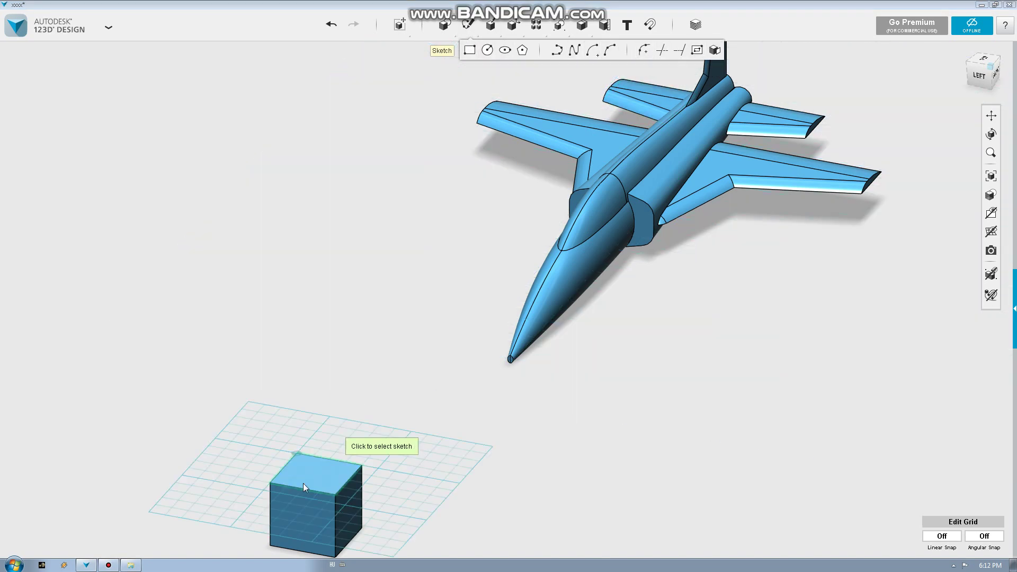
click(305, 513)
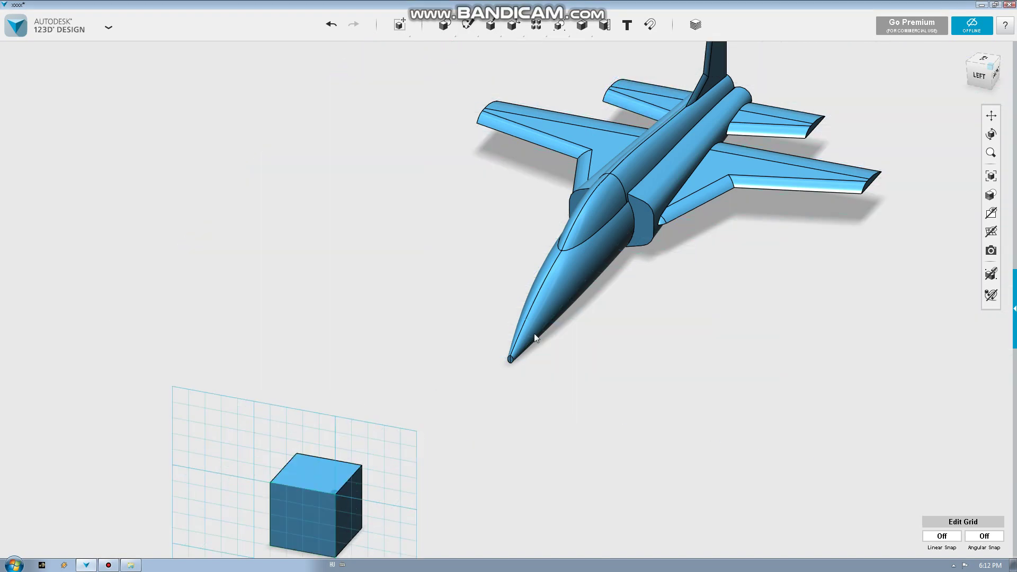
click(641, 223)
scroll(488, 332, down, 3)
scroll(405, 501, up, 2)
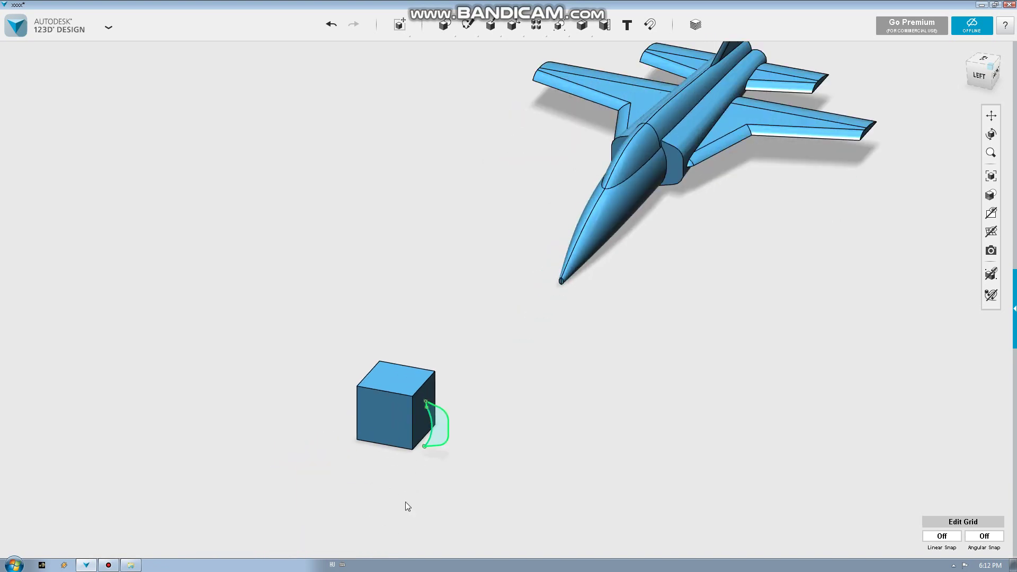
scroll(452, 405, up, 3)
click(458, 406)
Extrude the projected intake profile into a curved solid.
right_drag(495, 363, 482, 367)
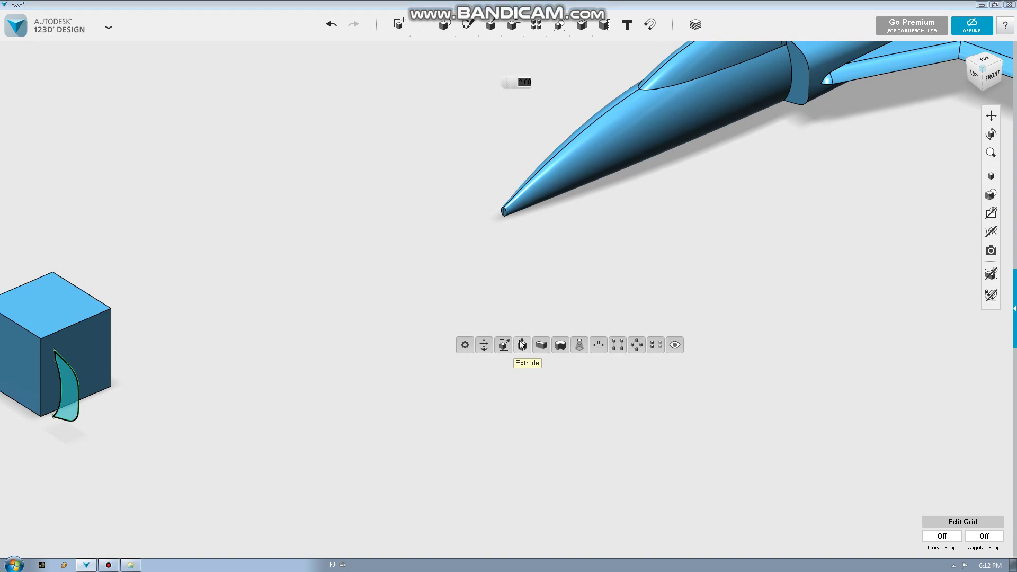
click(522, 345)
drag(53, 397, 99, 387)
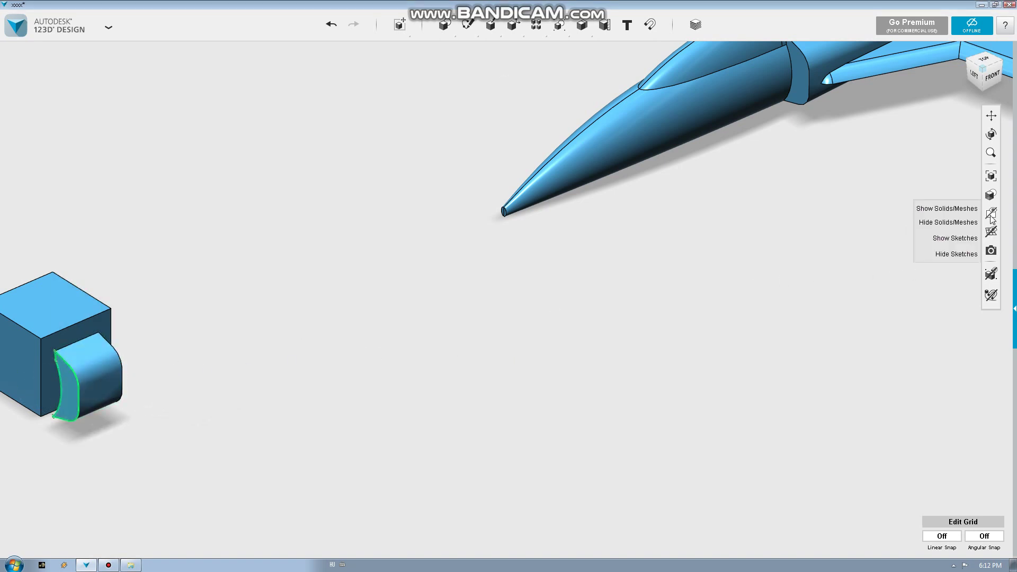
scroll(635, 337, down, 2)
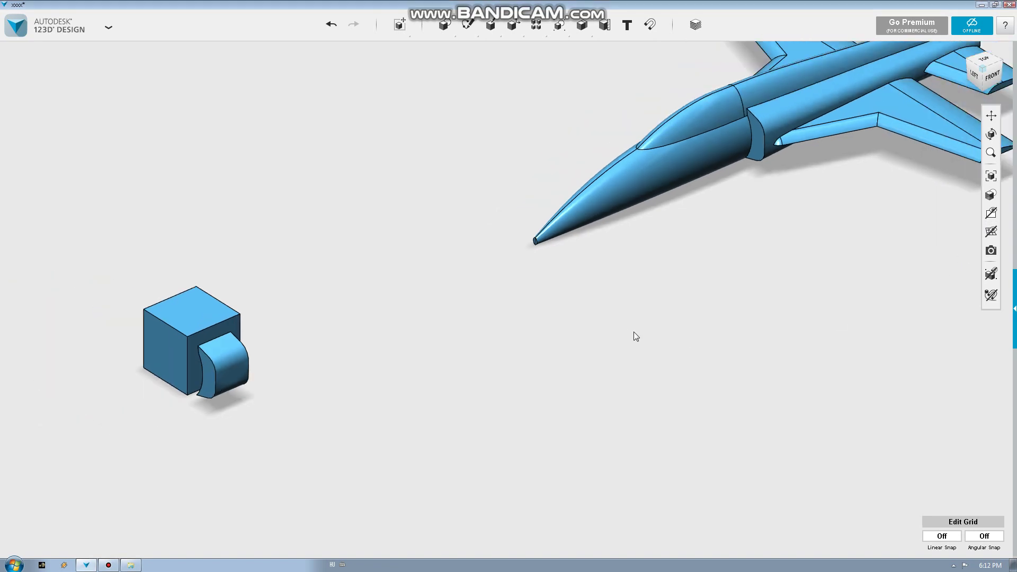
scroll(236, 367, up, 3)
scroll(307, 356, up, 3)
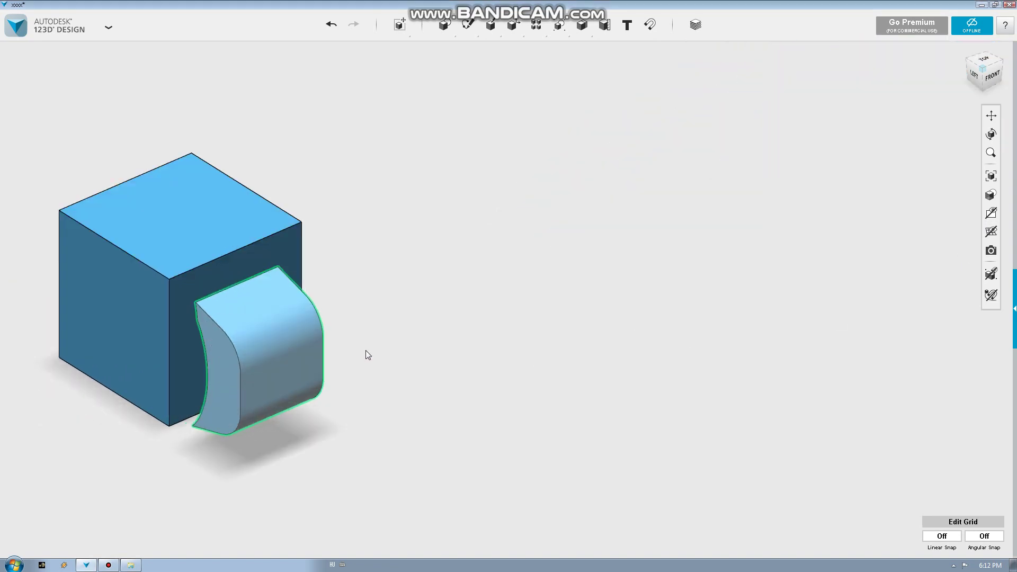
click(365, 350)
scroll(552, 263, down, 3)
click(574, 255)
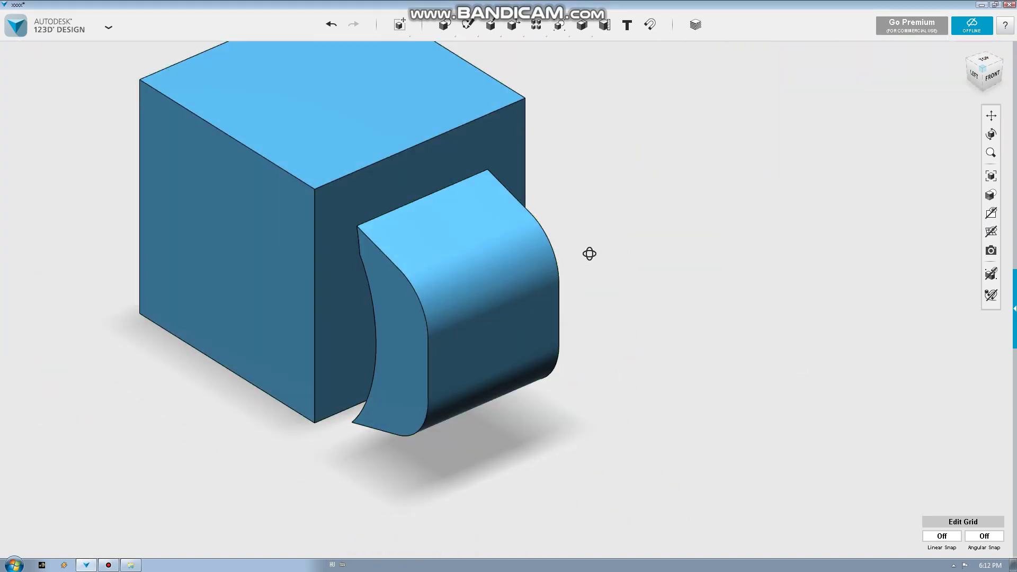
right_drag(590, 255, 614, 246)
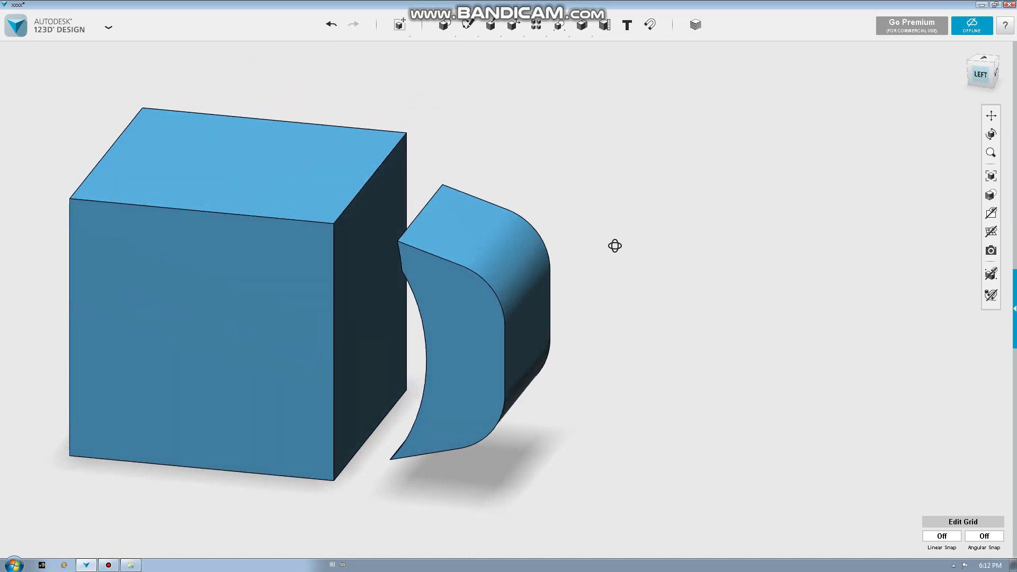
Push the curved piece's inner concave face in by 0.394 mm, then zoom out to the jet.
click(491, 227)
mouse_move(495, 213)
right_down()
mouse_move(500, 206)
mouse_move(475, 243)
right_up()
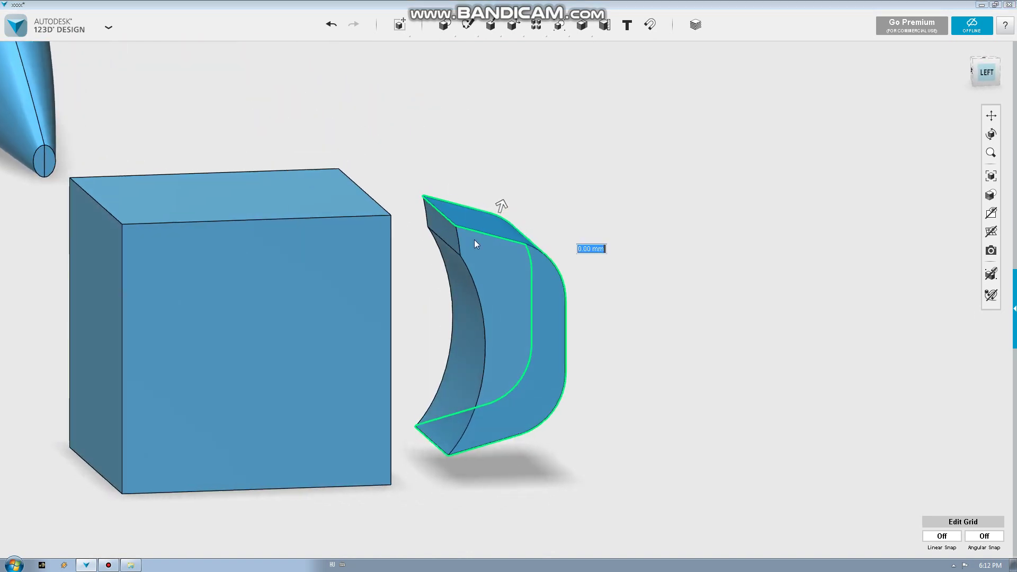
click(460, 277)
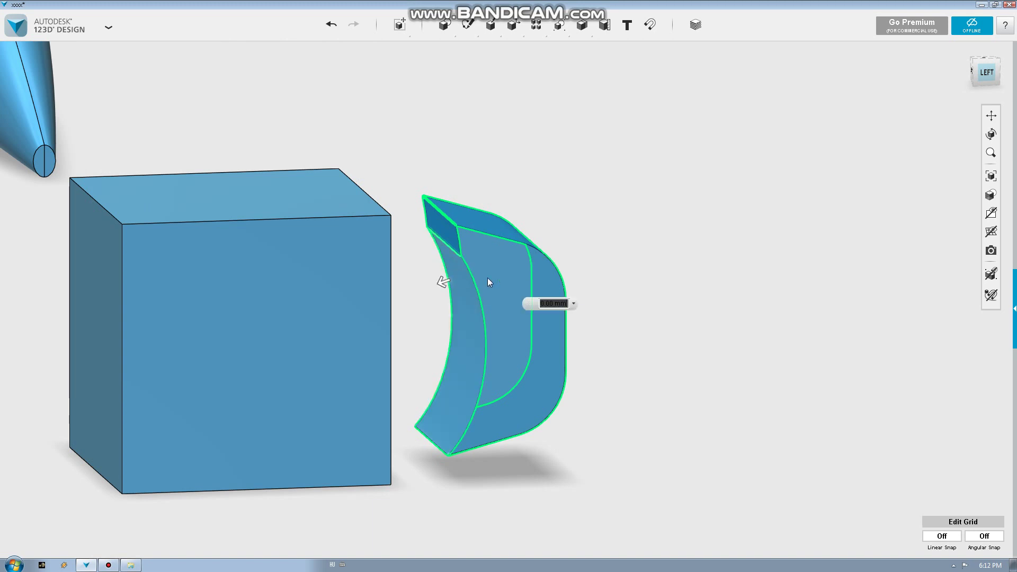
mouse_move(554, 266)
right_down()
mouse_move(538, 265)
mouse_move(547, 279)
right_up()
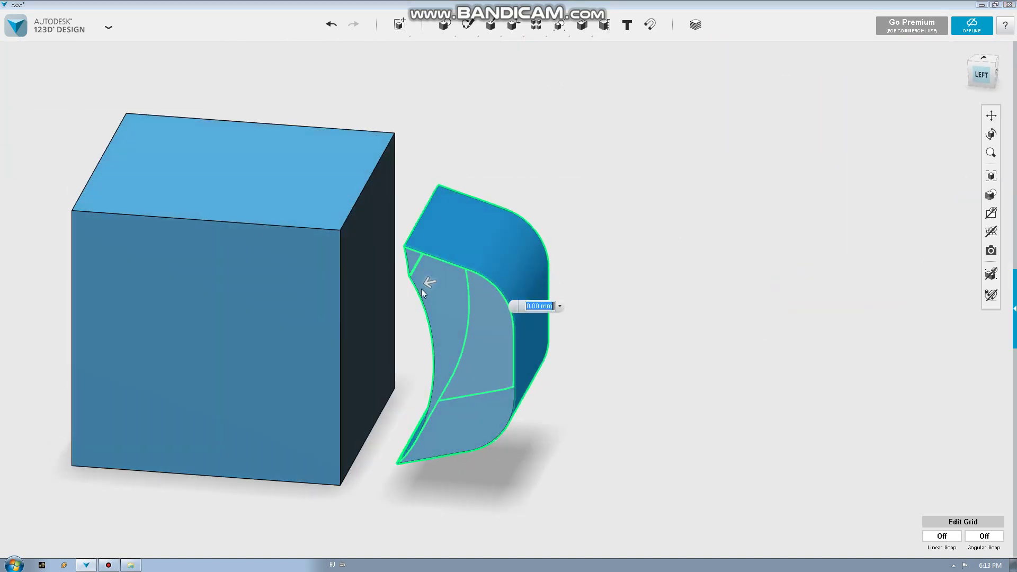
drag(426, 285, 430, 288)
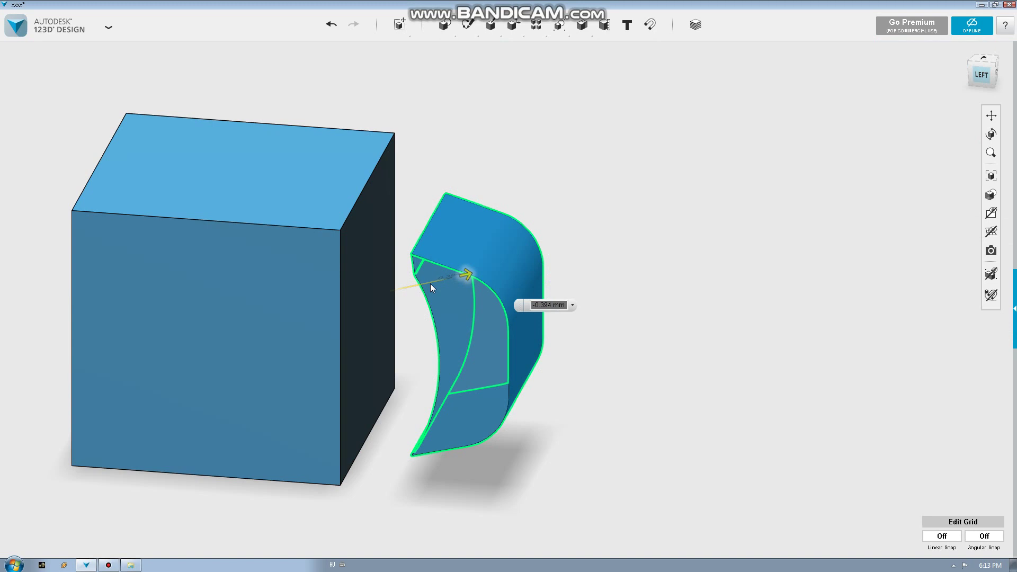
click(510, 203)
scroll(512, 205, down, 5)
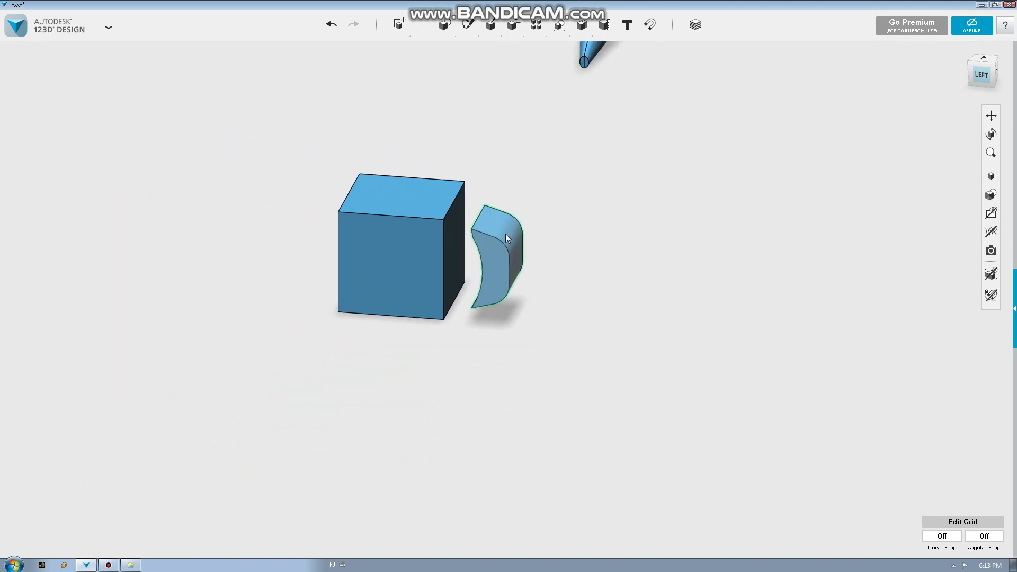
scroll(505, 234, down, 3)
right_drag(505, 234, 419, 398)
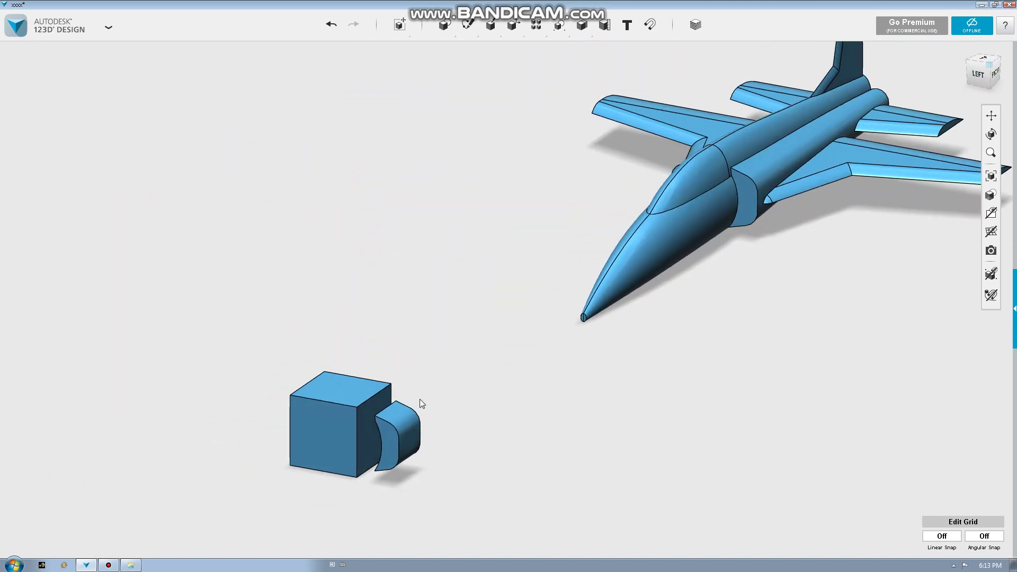
Move the curved intake piece onto the fuselage behind the canopy.
click(402, 427)
click(429, 535)
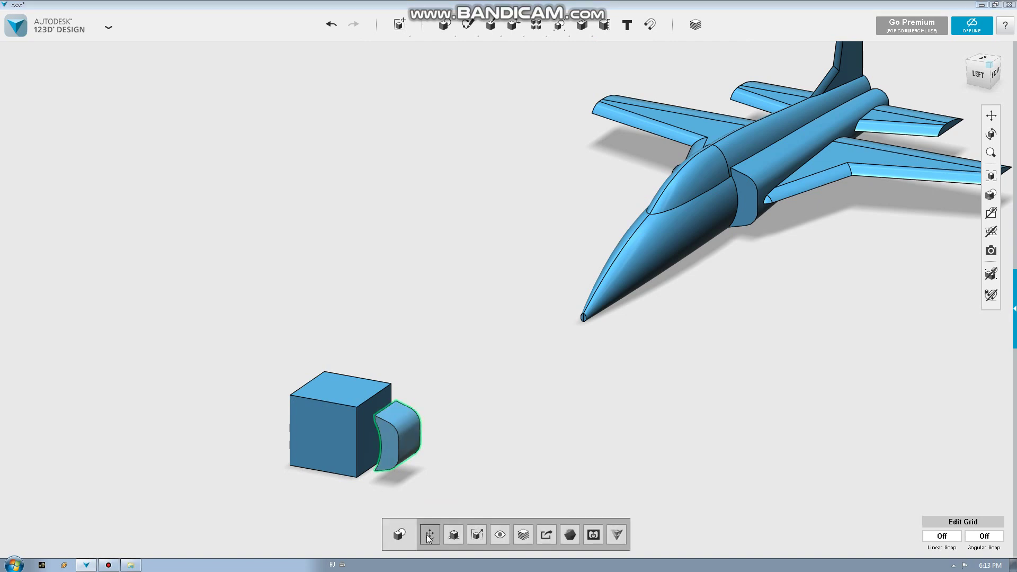
drag(408, 434, 793, 247)
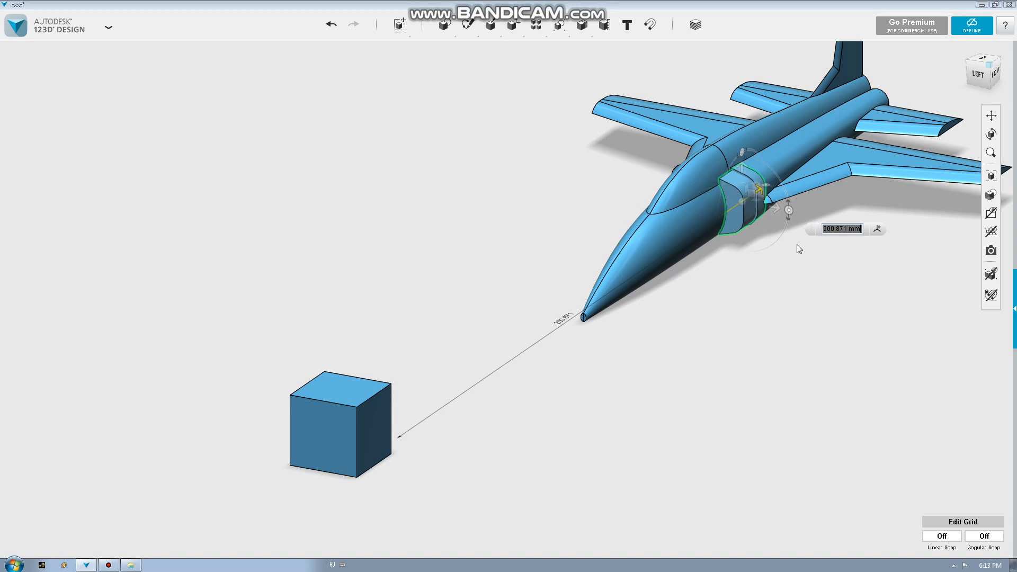
key(Return)
Press/Pull the intake piece's front face in by 0.782 mm.
scroll(822, 150, up, 3)
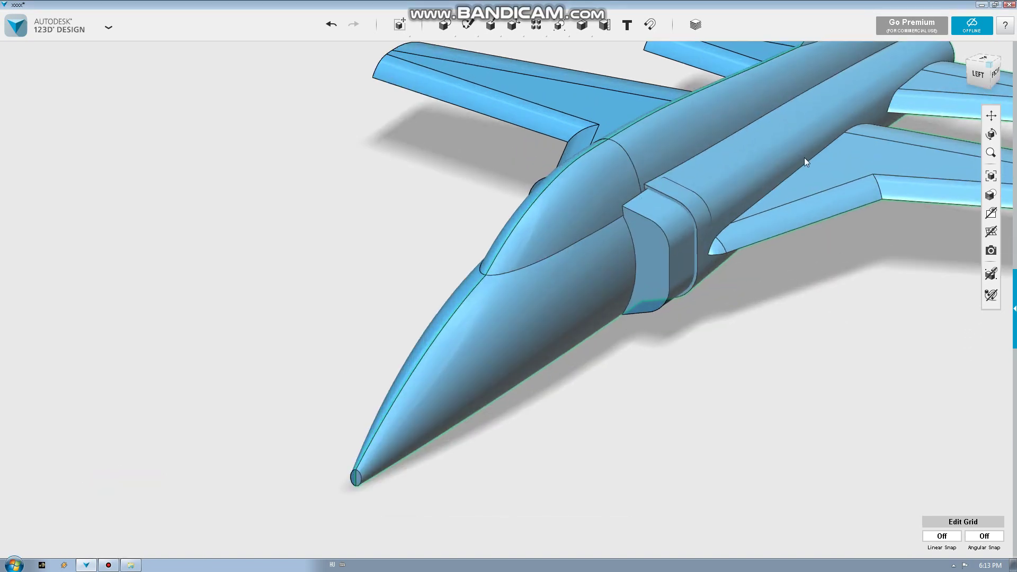
scroll(803, 157, up, 3)
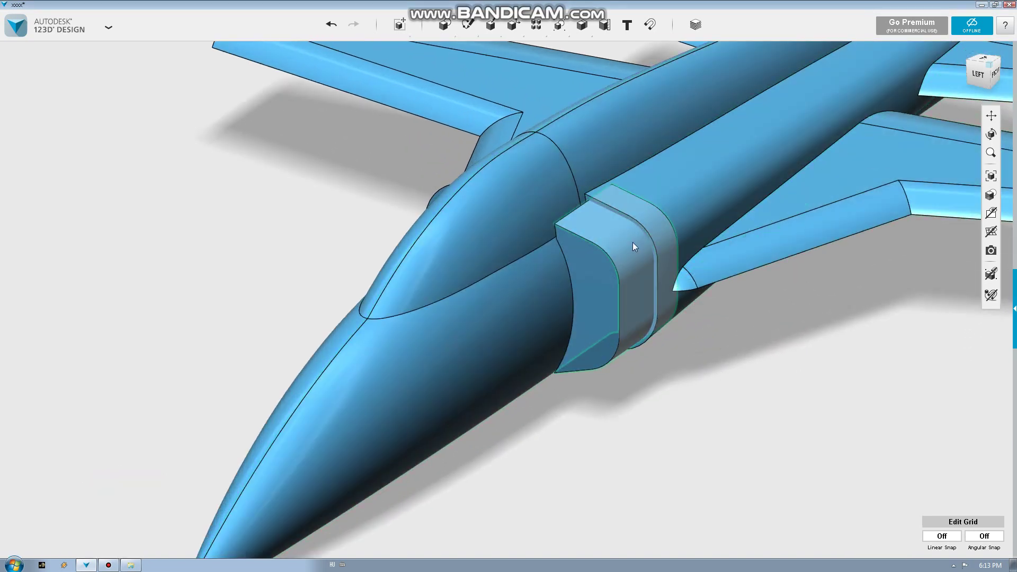
click(632, 243)
key(p)
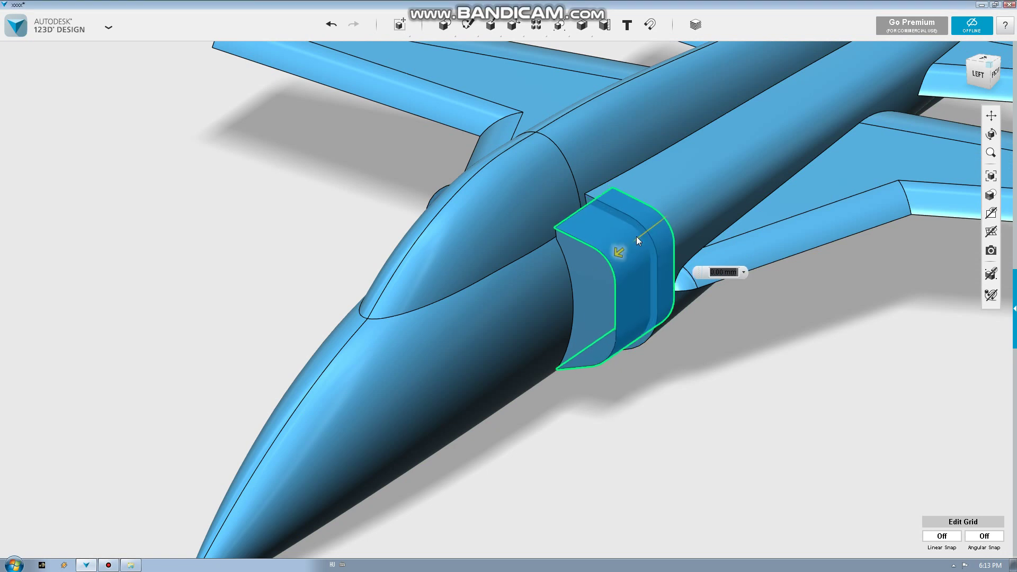
drag(636, 237, 635, 237)
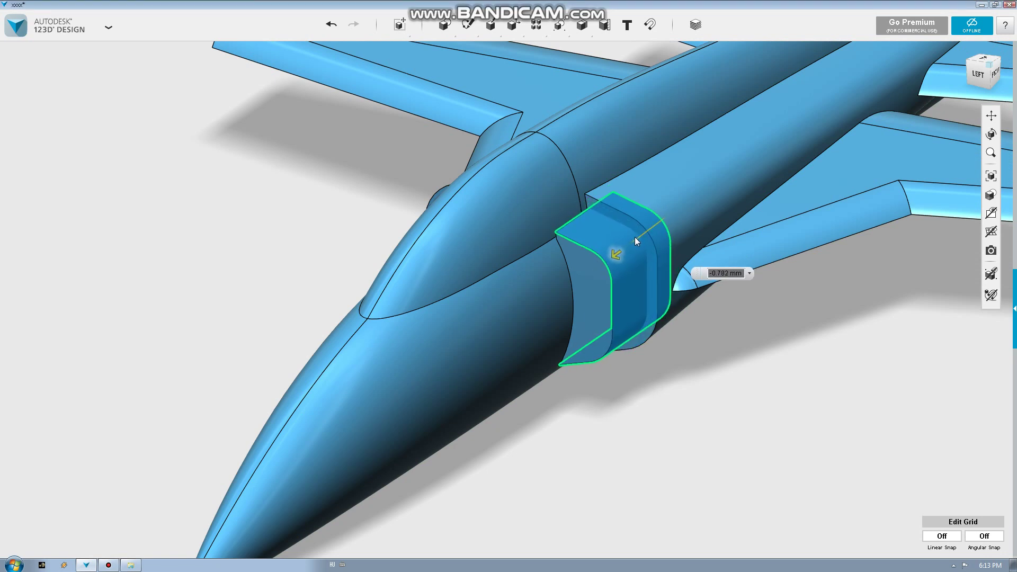
click(634, 237)
mouse_move(582, 24)
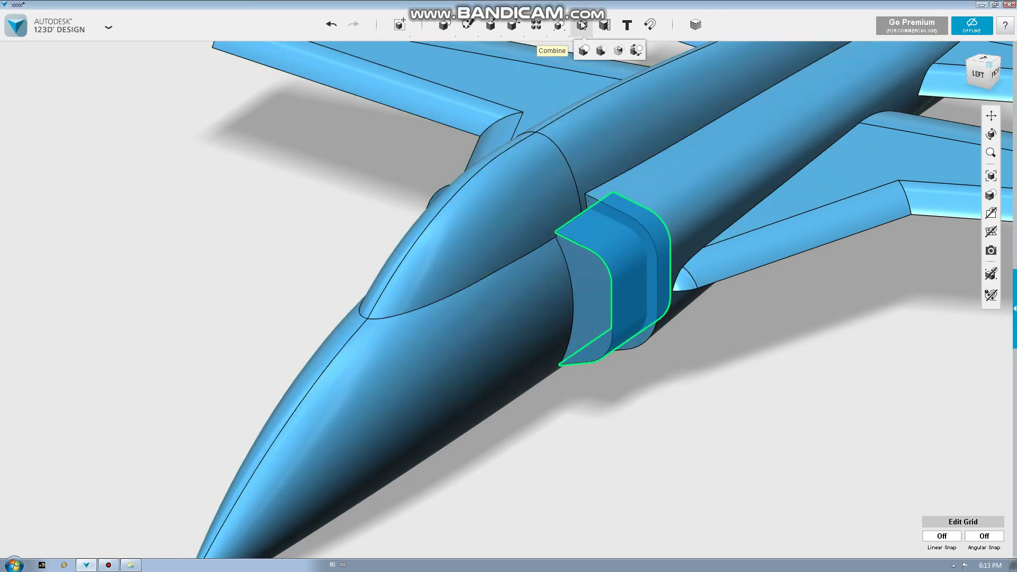
Subtract the intake block from the fuselage to hollow out the side intake.
click(600, 51)
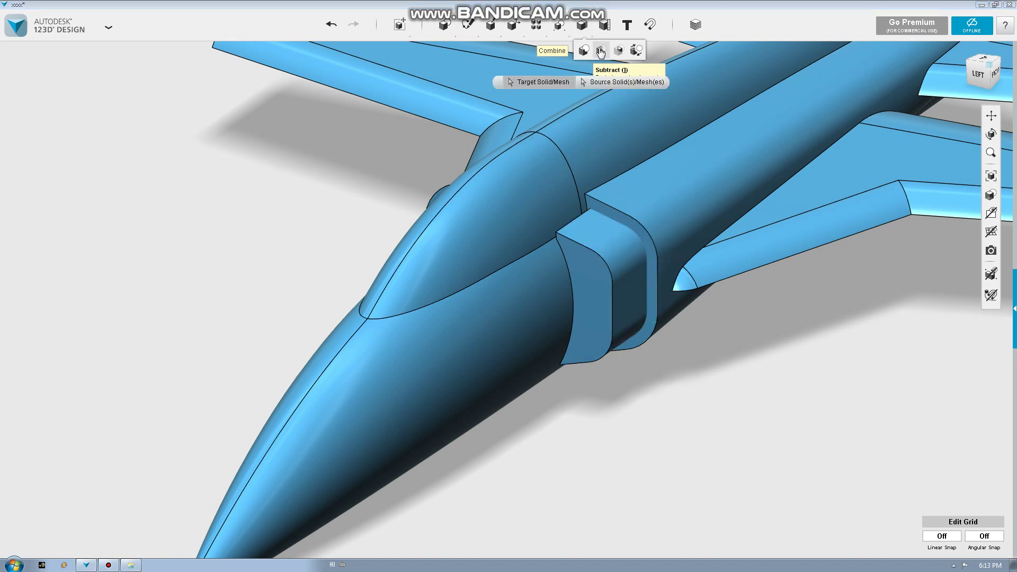
click(587, 133)
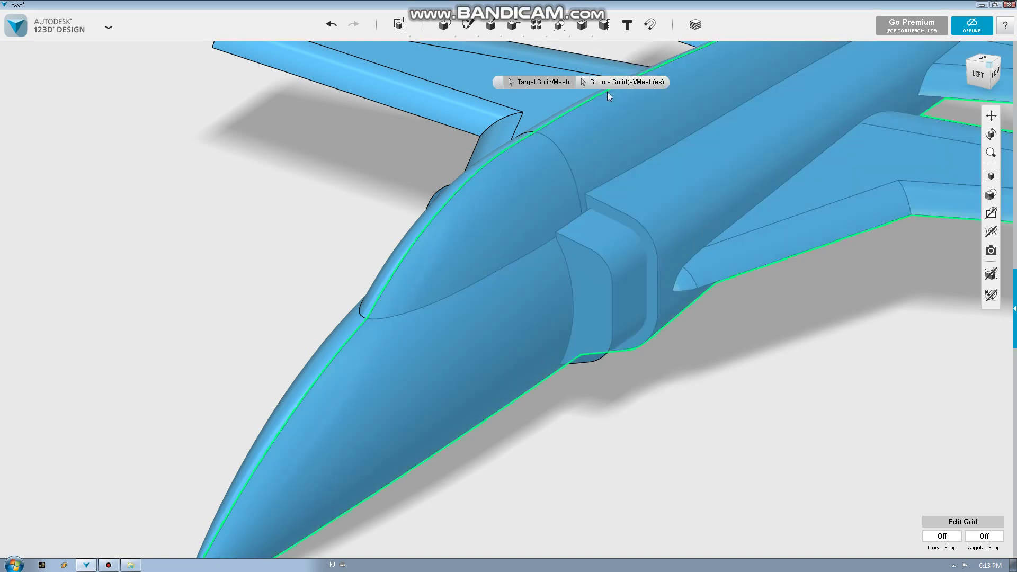
click(606, 251)
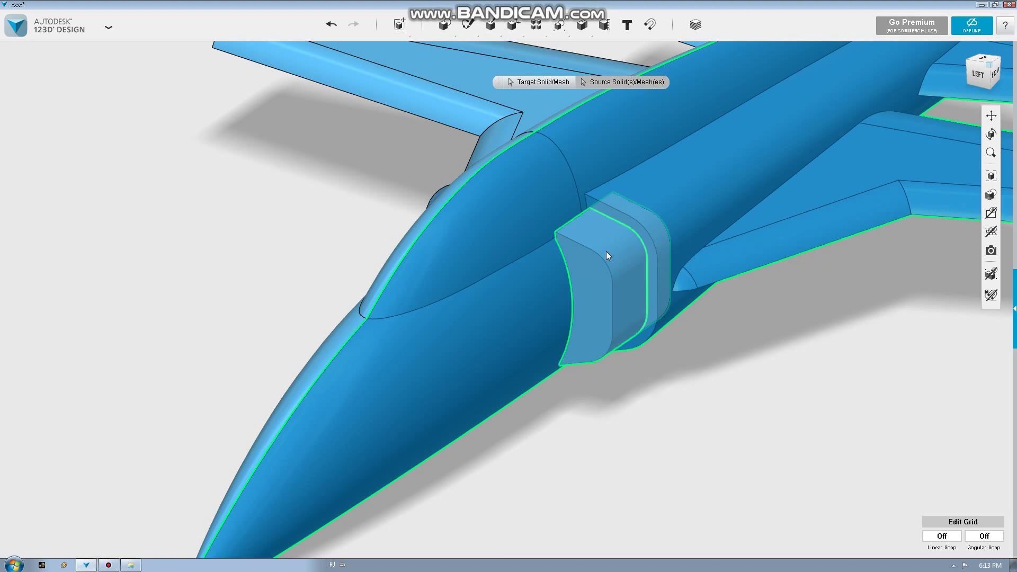
scroll(606, 251, down, 3)
scroll(495, 357, up, 2)
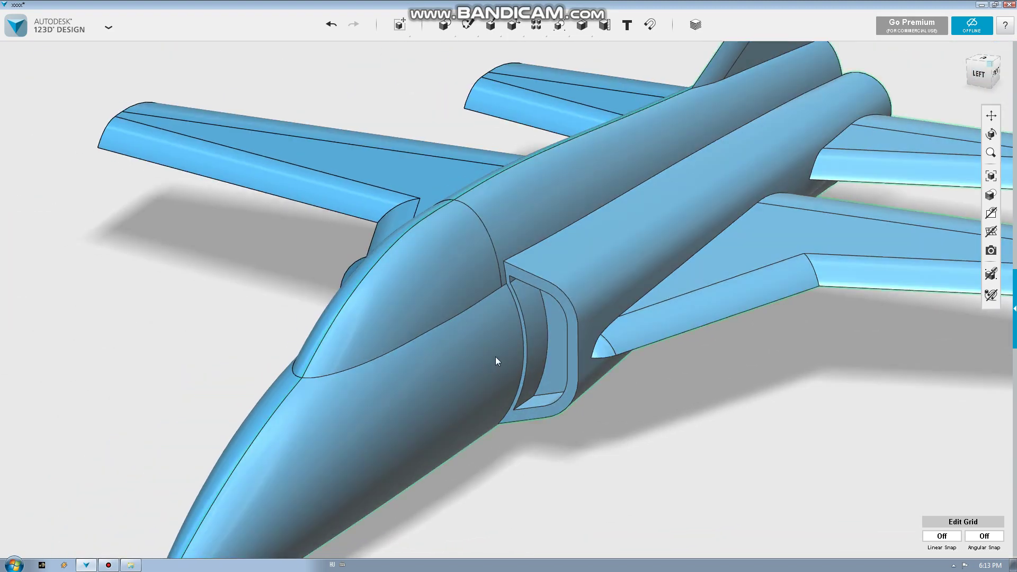
scroll(490, 362, down, 3)
Orbit and shift the view to inspect the whole jet from behind and the side.
right_drag(490, 362, 556, 404)
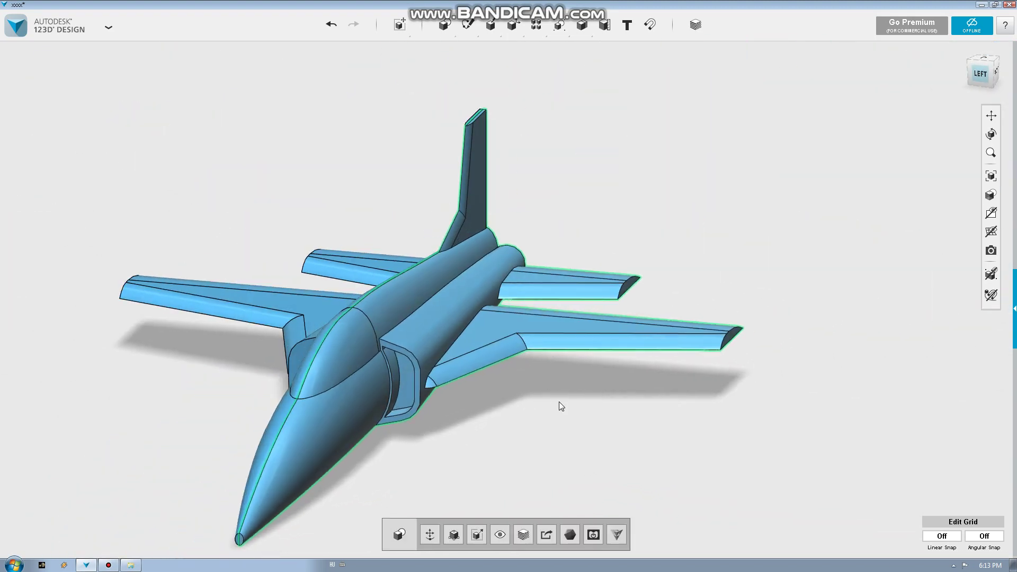
mouse_move(558, 401)
middle_down()
mouse_move(570, 356)
mouse_move(657, 294)
mouse_move(458, 351)
middle_up()
scroll(658, 293, down, 3)
scroll(459, 351, up, 2)
mouse_move(471, 359)
middle_down()
mouse_move(527, 386)
mouse_move(488, 399)
middle_up()
mouse_move(488, 400)
right_down()
mouse_move(454, 404)
mouse_move(465, 404)
right_up()
middle_drag(466, 404, 571, 407)
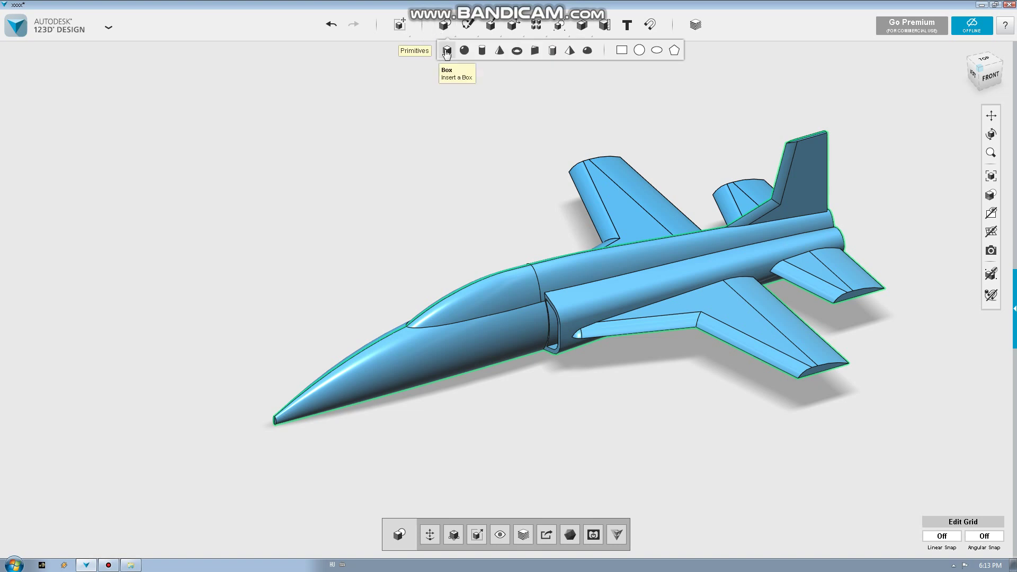
Place a 20 mm box against the jet's nose below the cockpit and rotate it 18 degrees.
click(446, 50)
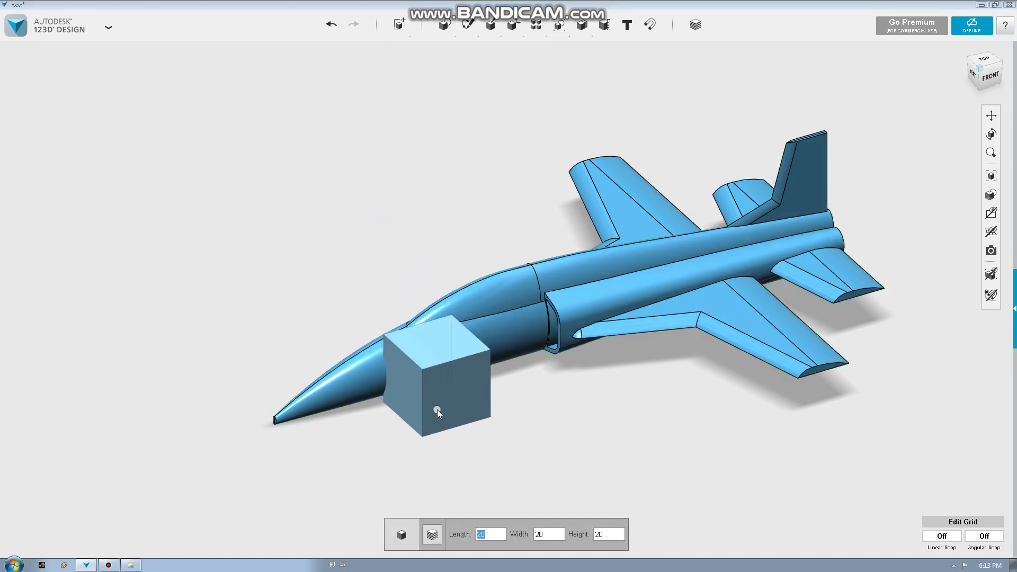
click(437, 409)
click(435, 370)
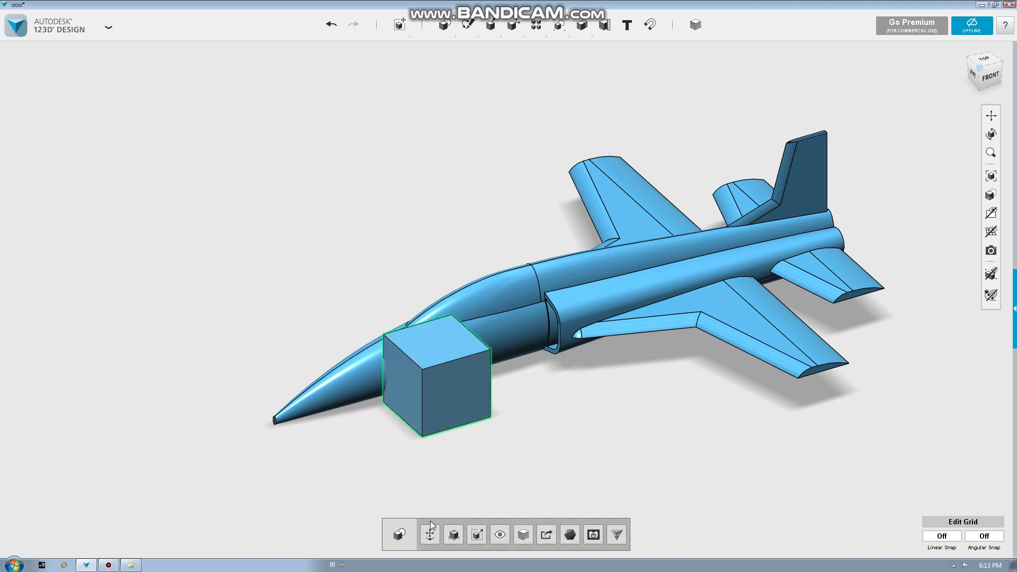
click(431, 535)
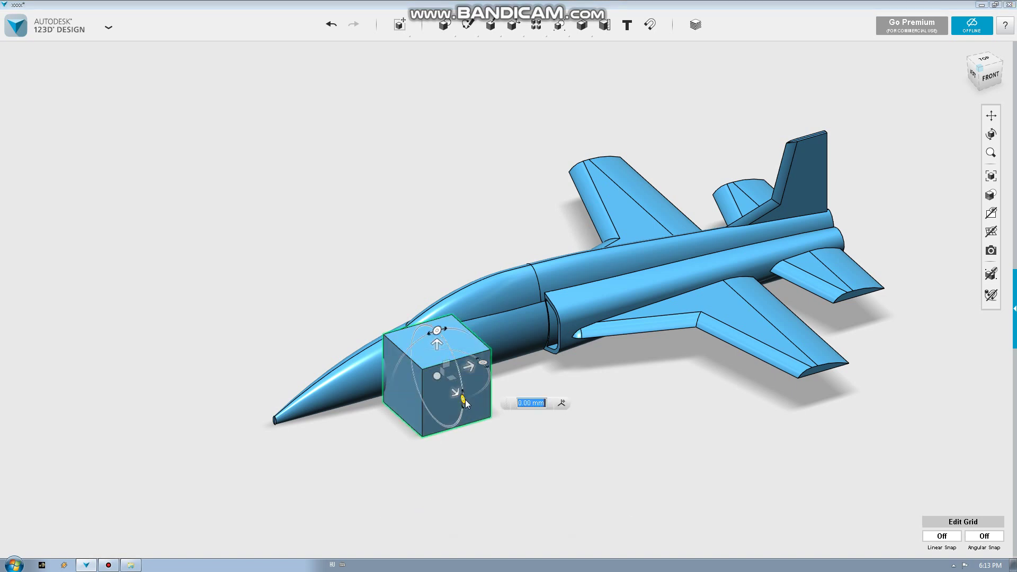
drag(465, 399, 457, 430)
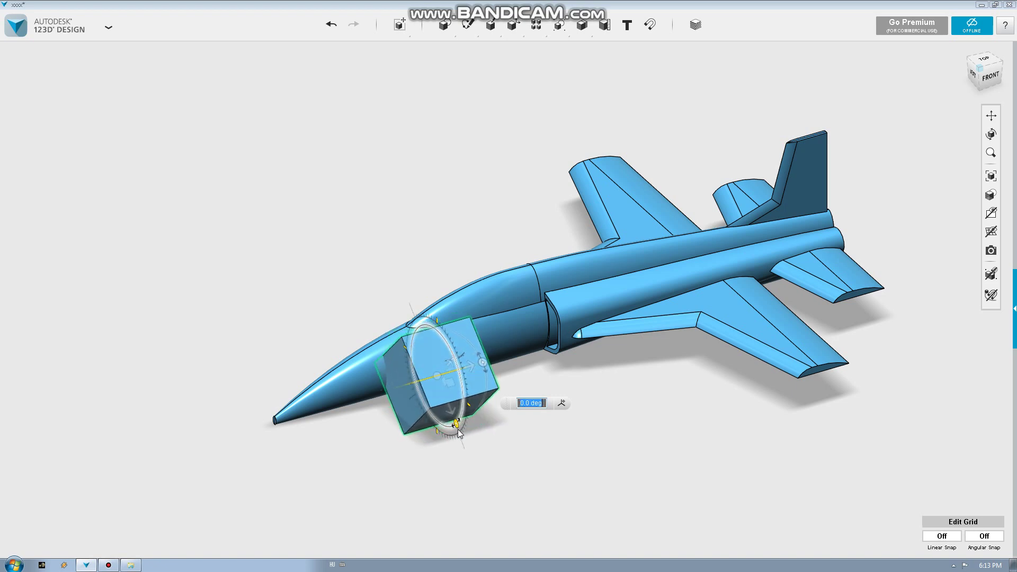
mouse_move(328, 266)
right_down()
mouse_move(323, 282)
mouse_move(339, 290)
right_up()
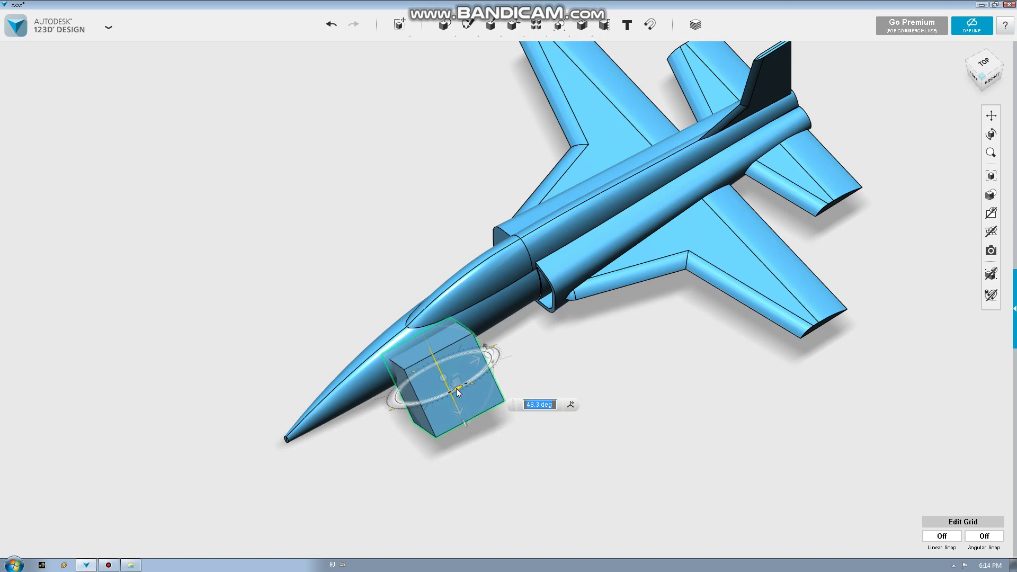
right_drag(480, 371, 499, 320)
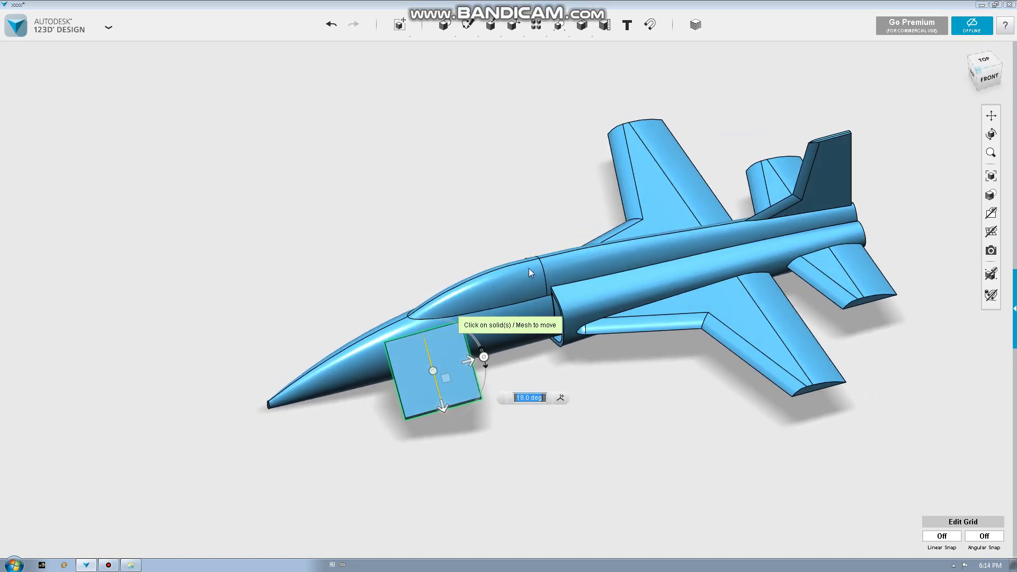
Project the canopy edge onto a sketch on the box face.
click(374, 238)
mouse_move(467, 24)
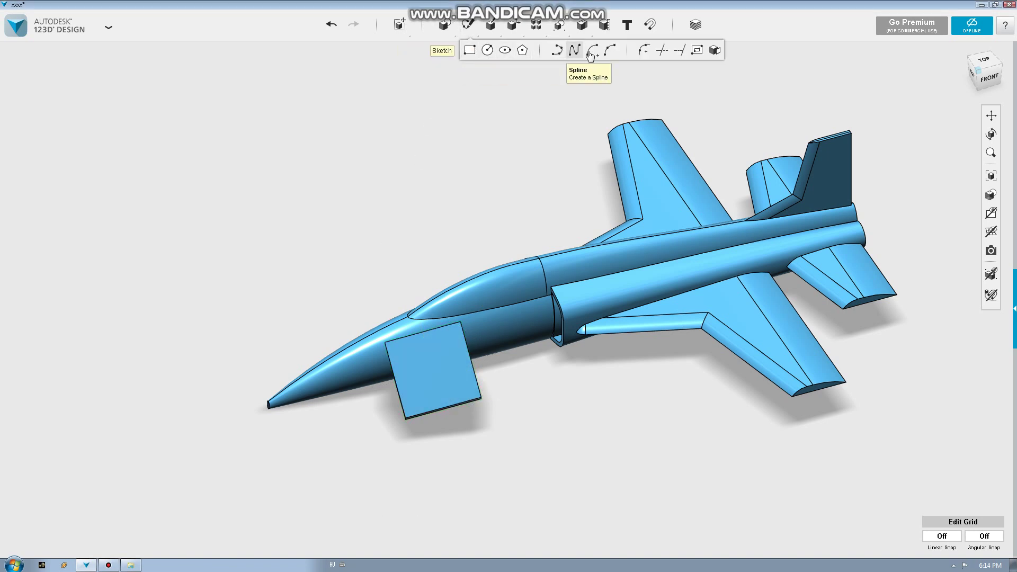
click(714, 49)
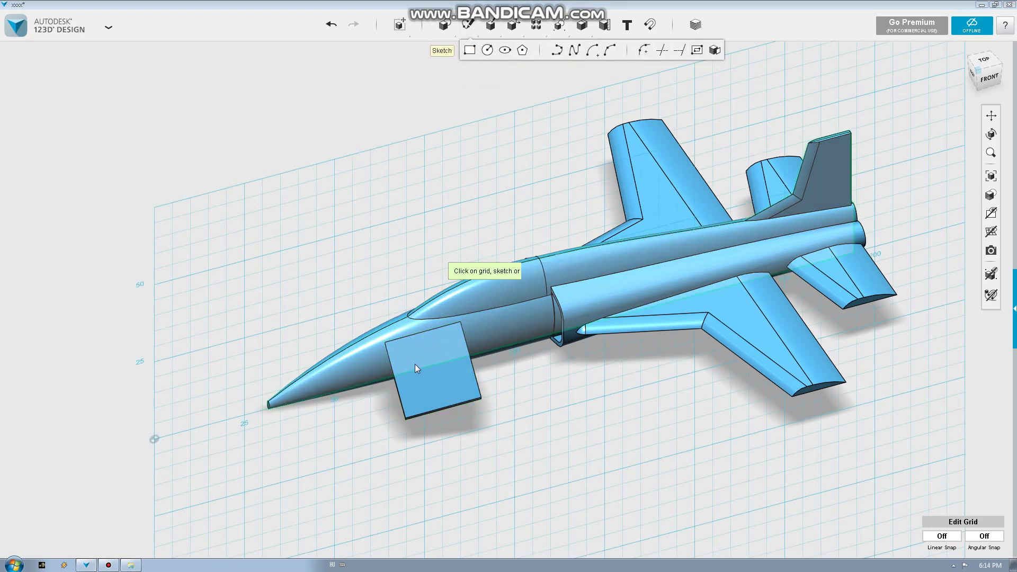
click(431, 368)
click(494, 287)
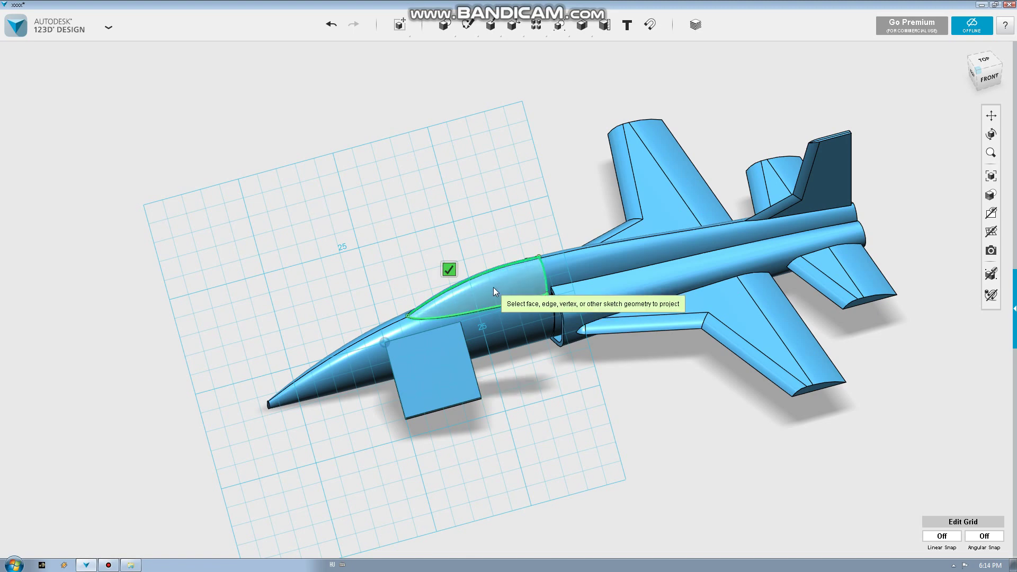
key(Return)
Hide the square sketch plane.
click(450, 350)
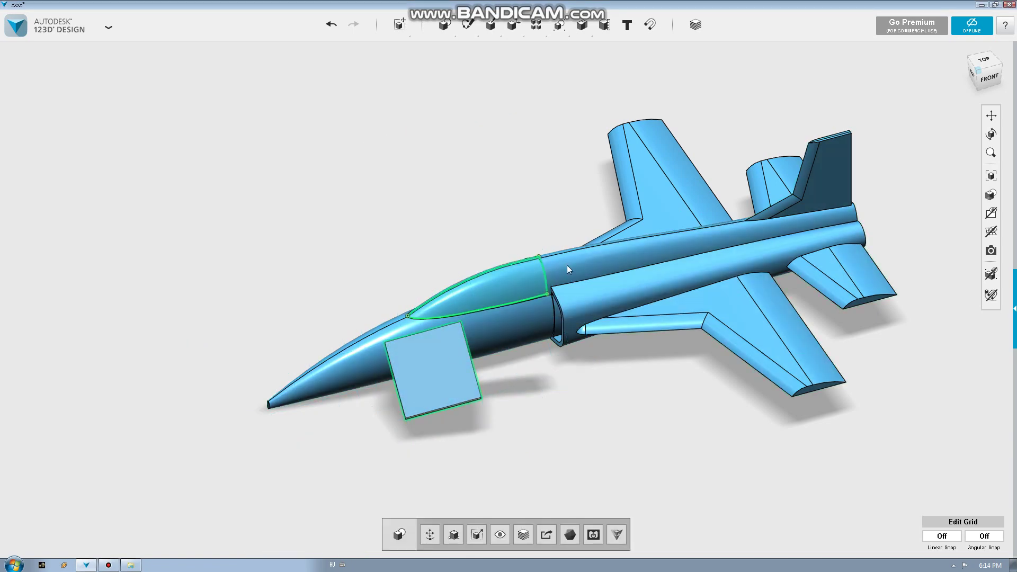
key(Escape)
click(452, 343)
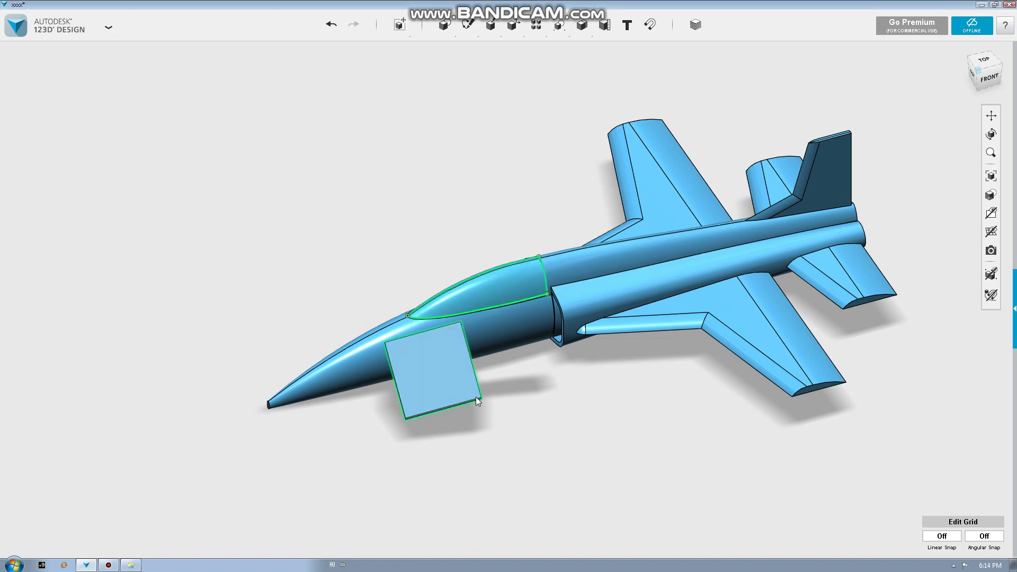
click(500, 533)
From a side view of the cockpit, place a 20 mm box beneath the projected canopy outline.
right_drag(503, 506, 537, 445)
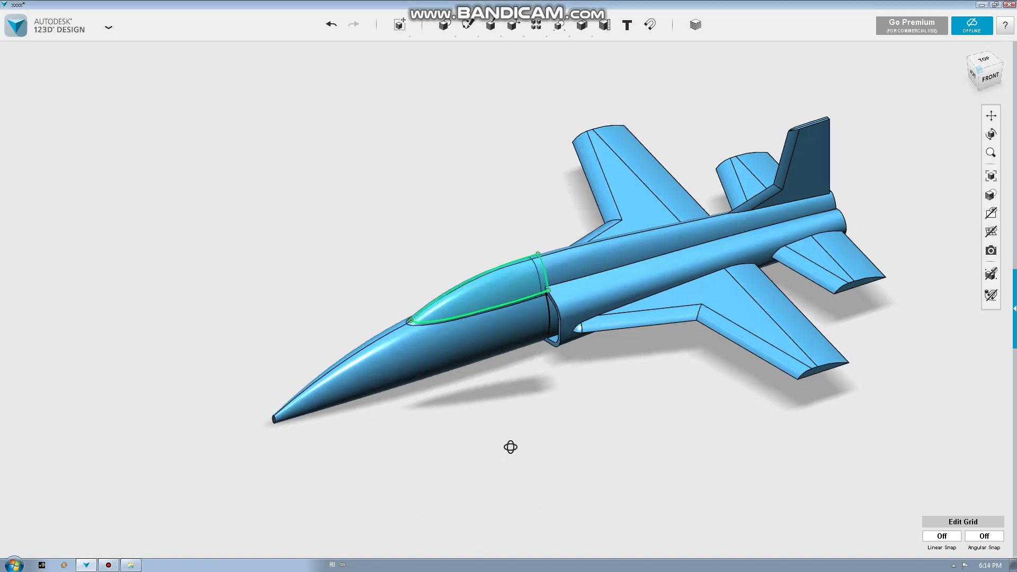
scroll(405, 288, up, 2)
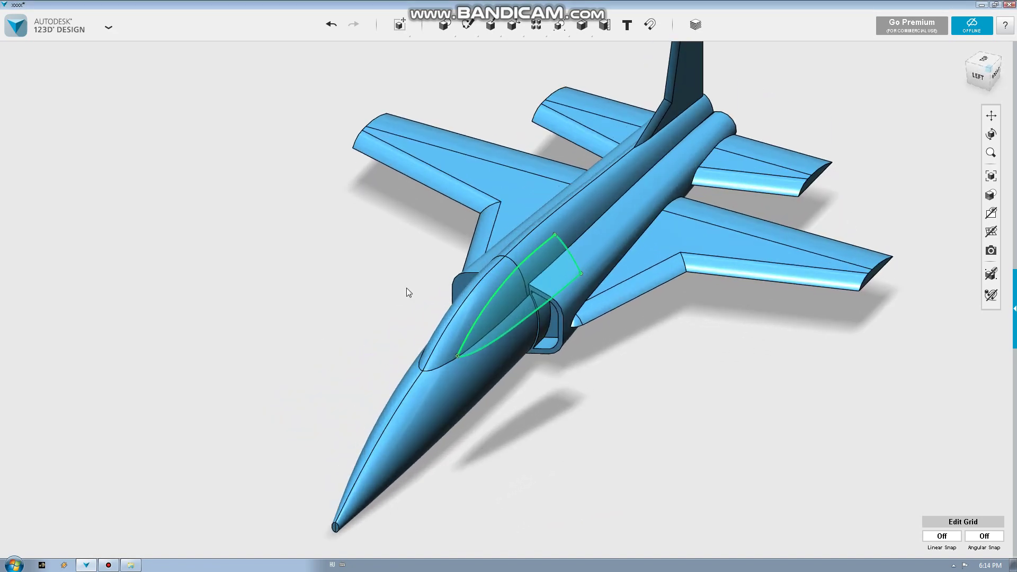
scroll(406, 288, up, 3)
right_drag(405, 287, 359, 268)
scroll(360, 268, down, 1)
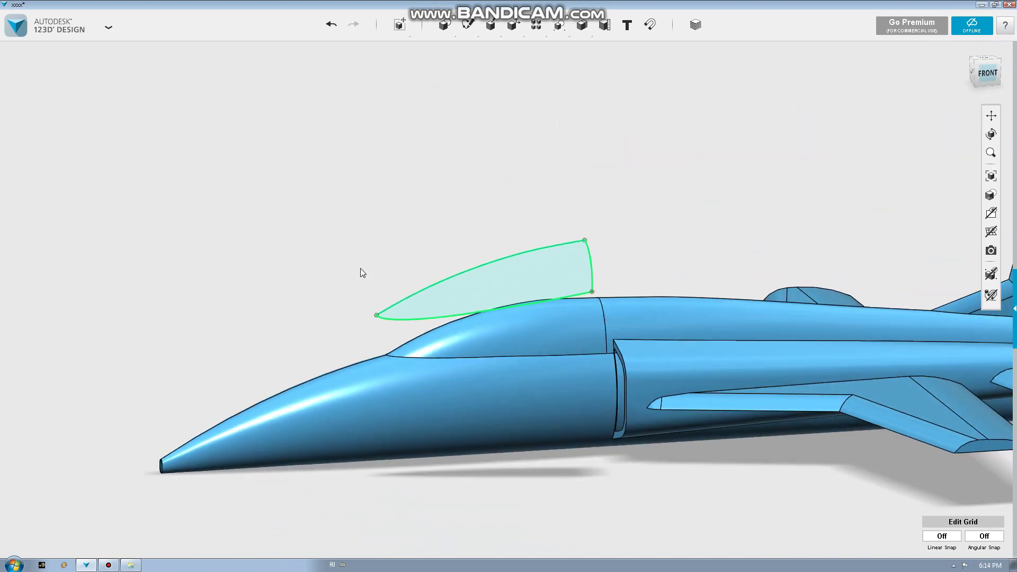
scroll(363, 272, down, 3)
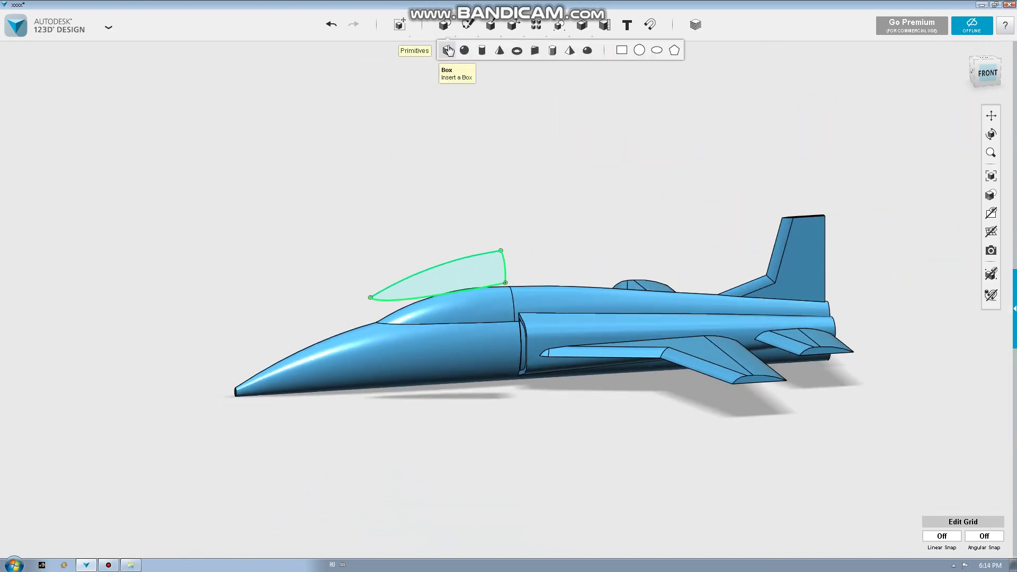
click(448, 51)
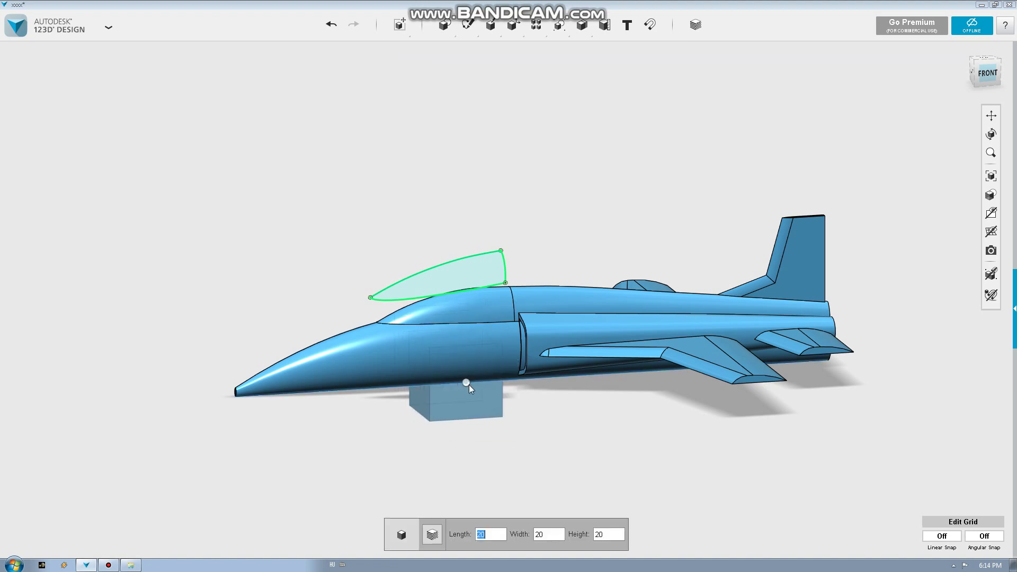
right_drag(468, 390, 468, 400)
click(468, 399)
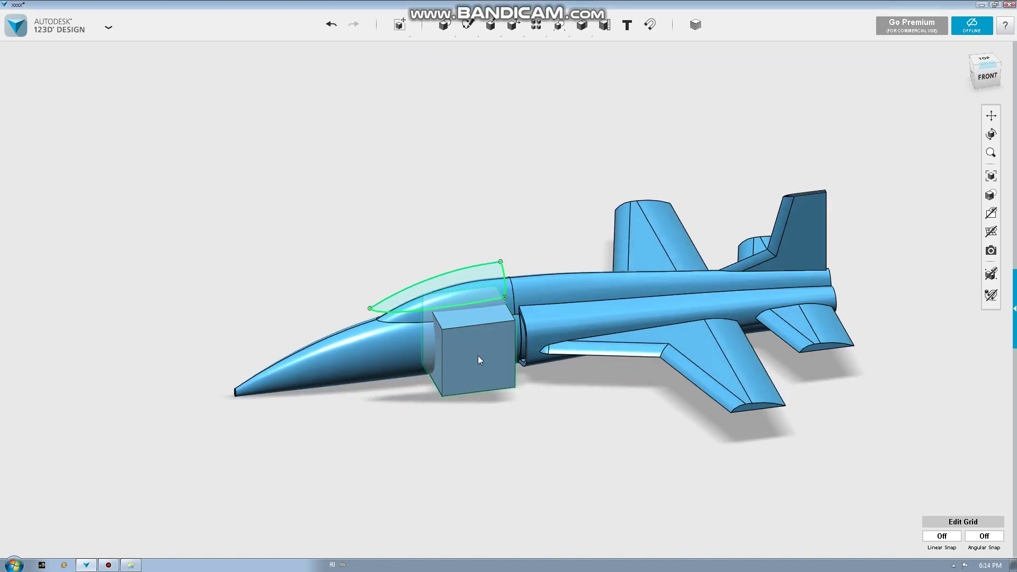
scroll(484, 341, up, 3)
right_drag(551, 313, 532, 323)
Push the box's rear face in to make a thin slab.
click(535, 323)
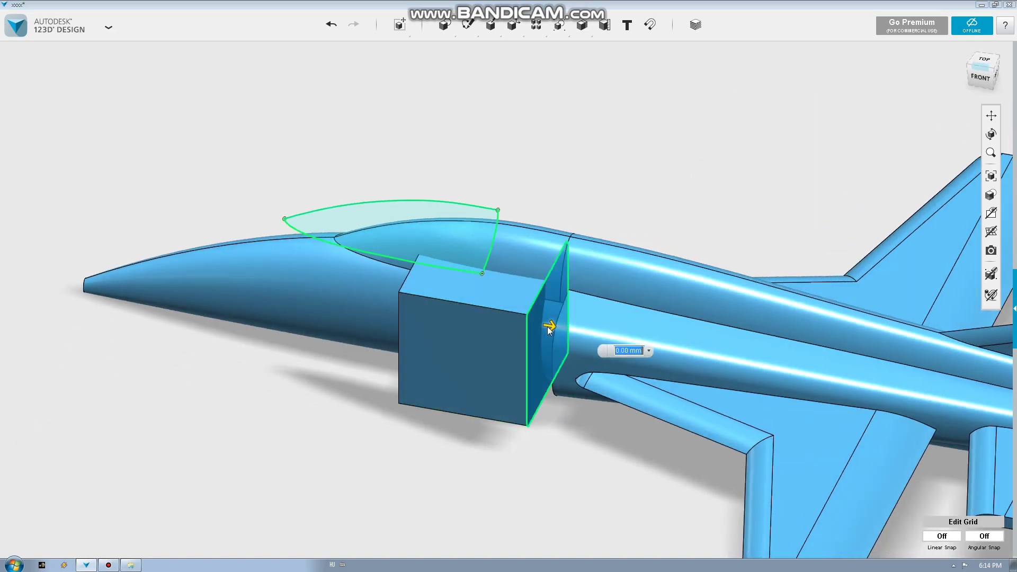
drag(539, 325, 423, 329)
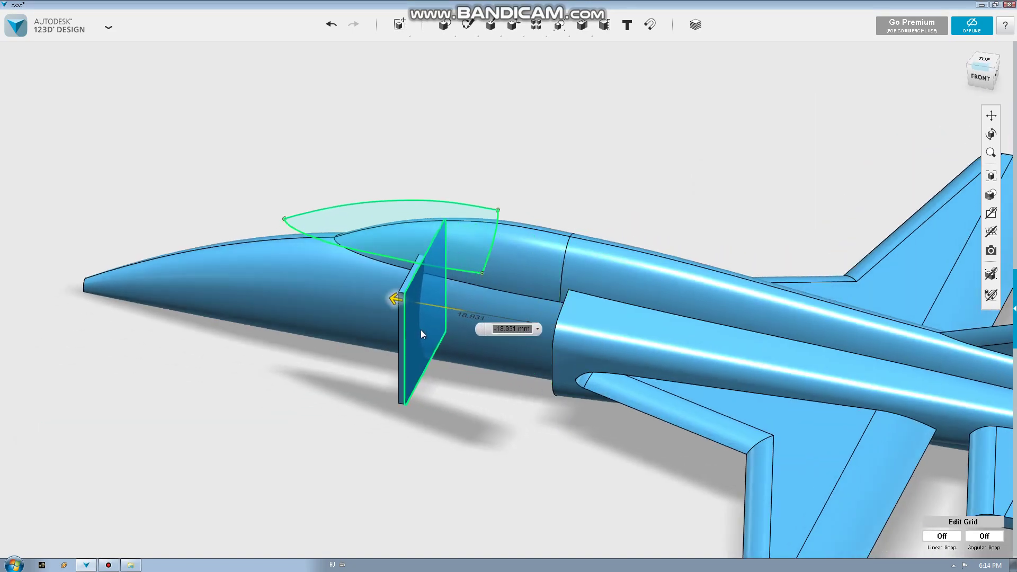
click(351, 369)
Pull the slab's top face upward above the canopy outline.
right_drag(351, 370, 430, 367)
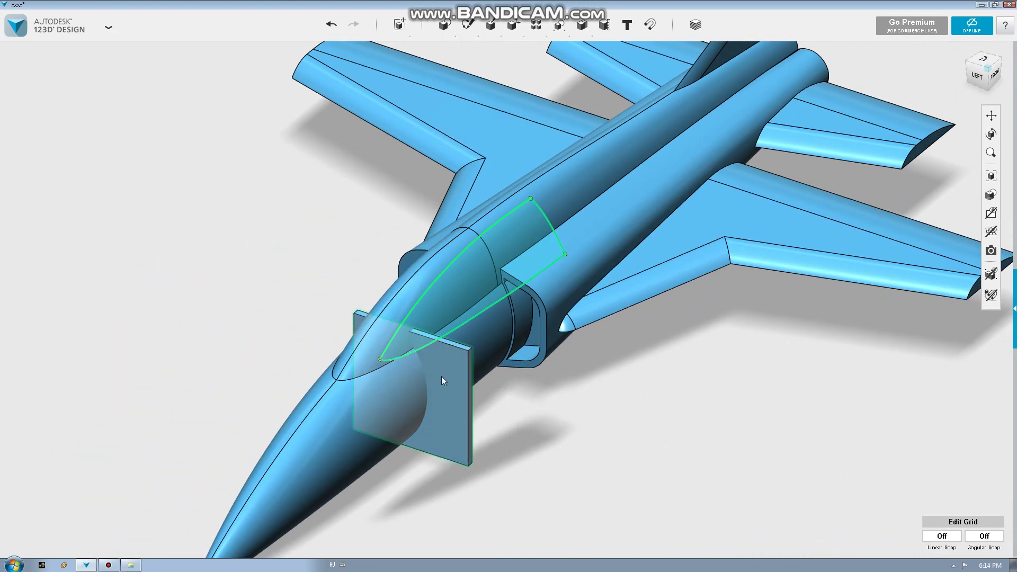
scroll(455, 335, up, 3)
scroll(462, 344, up, 2)
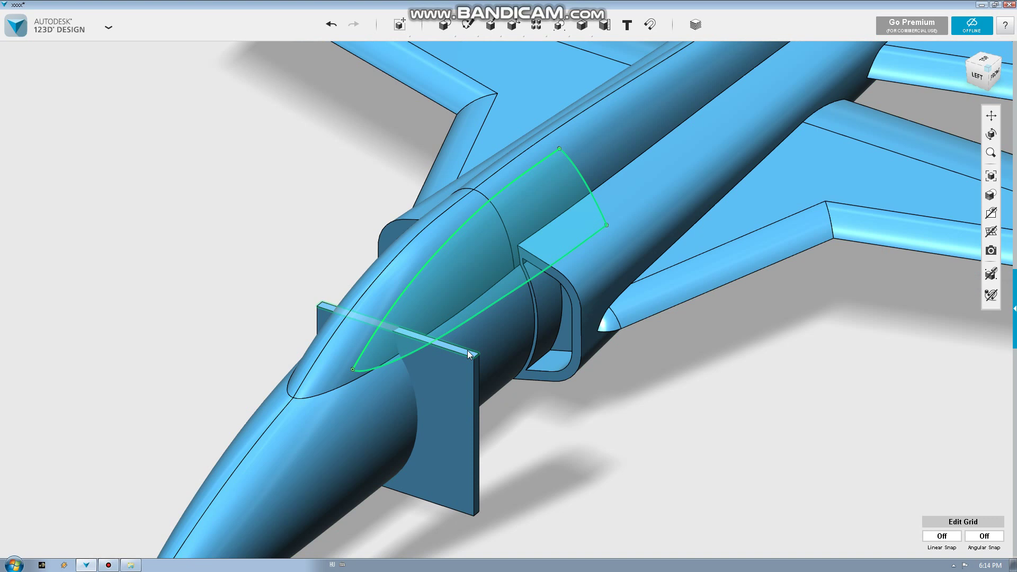
click(469, 355)
drag(461, 338, 438, 174)
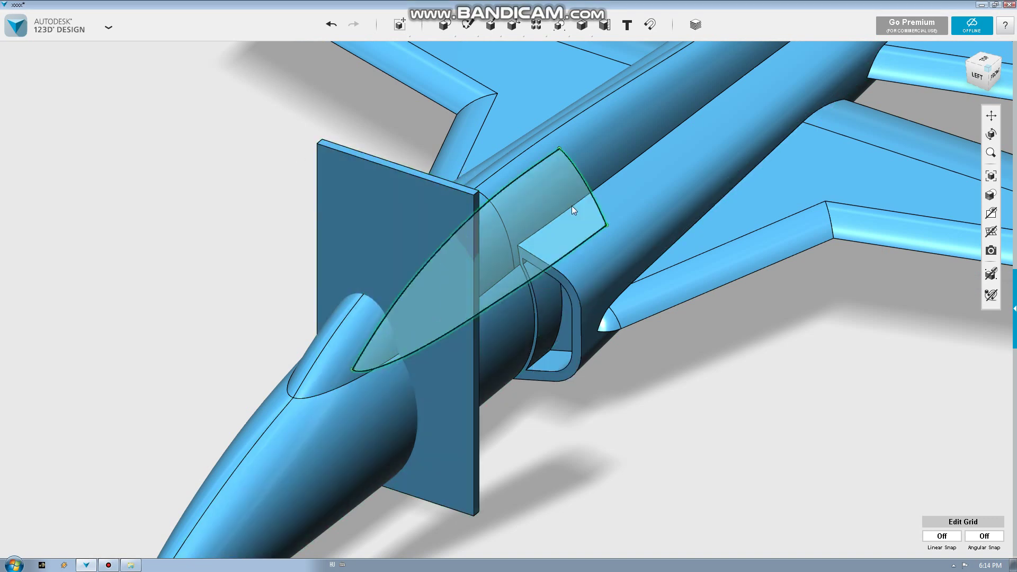
click(571, 205)
Extrude the canopy profile 4.483 mm as a New Solid, then hide all sketches.
right_drag(570, 214, 562, 218)
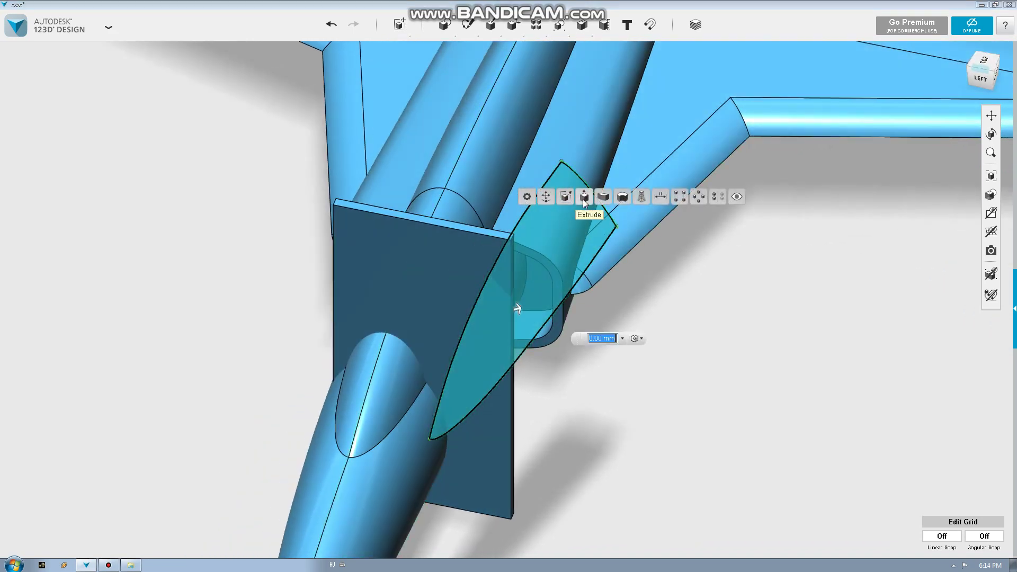
right_drag(581, 295, 592, 259)
right_drag(613, 295, 609, 299)
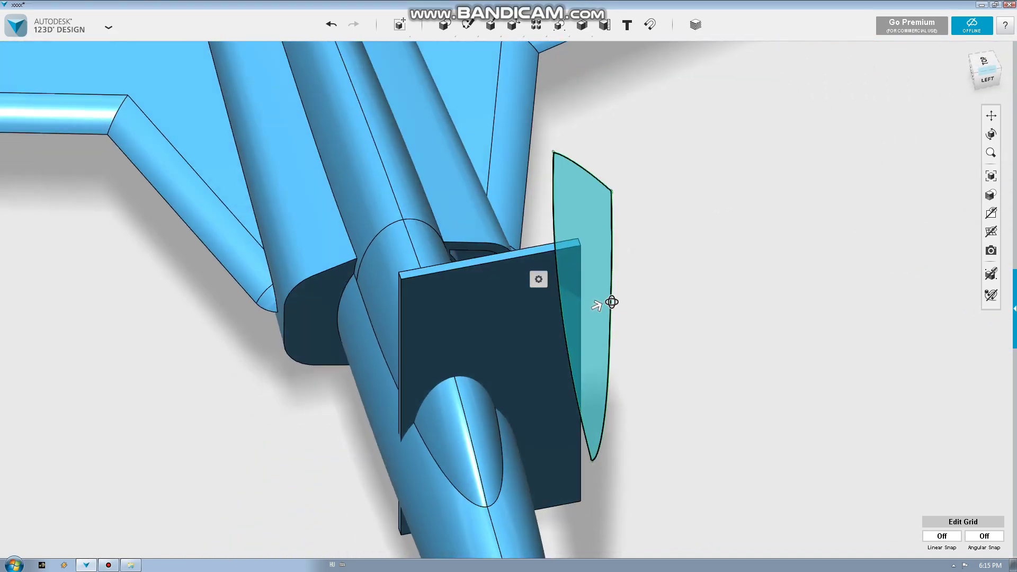
key(e)
drag(606, 307, 630, 296)
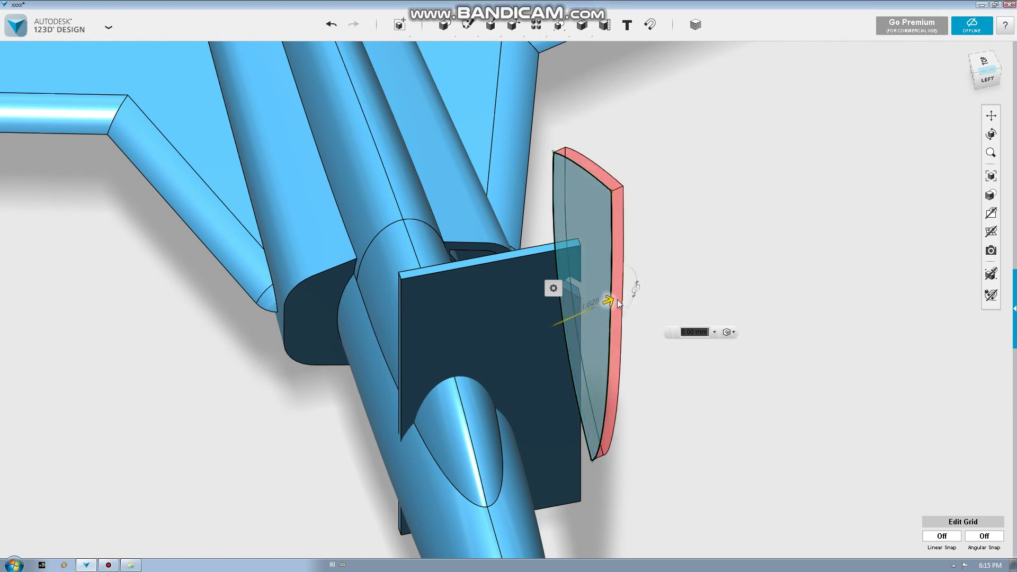
click(745, 327)
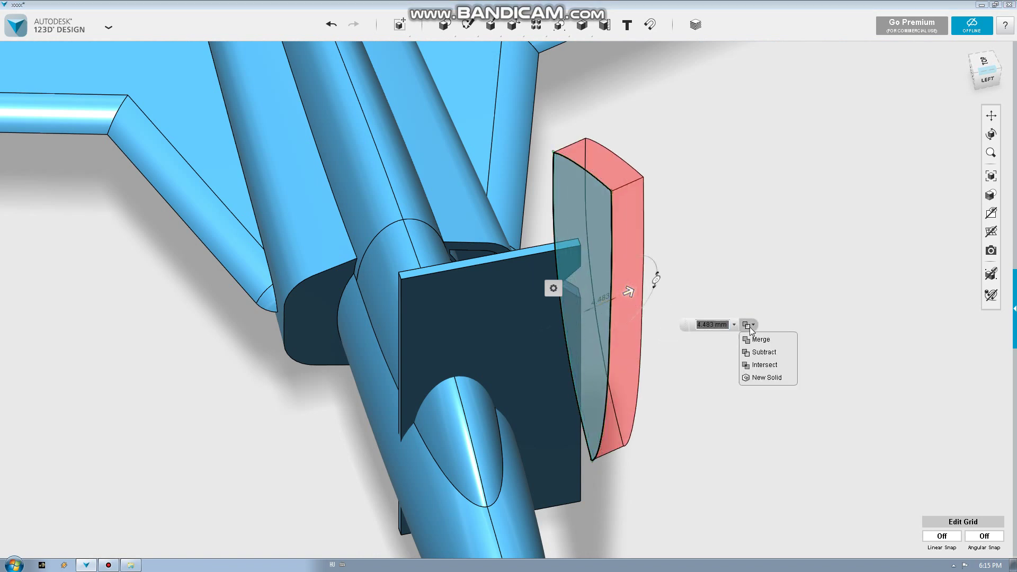
click(761, 376)
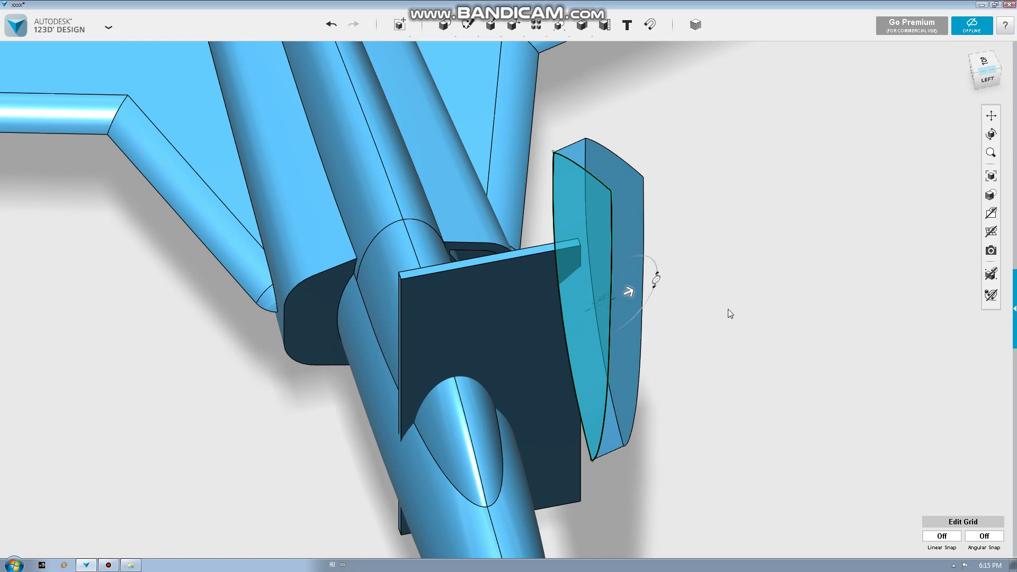
right_drag(722, 272, 722, 265)
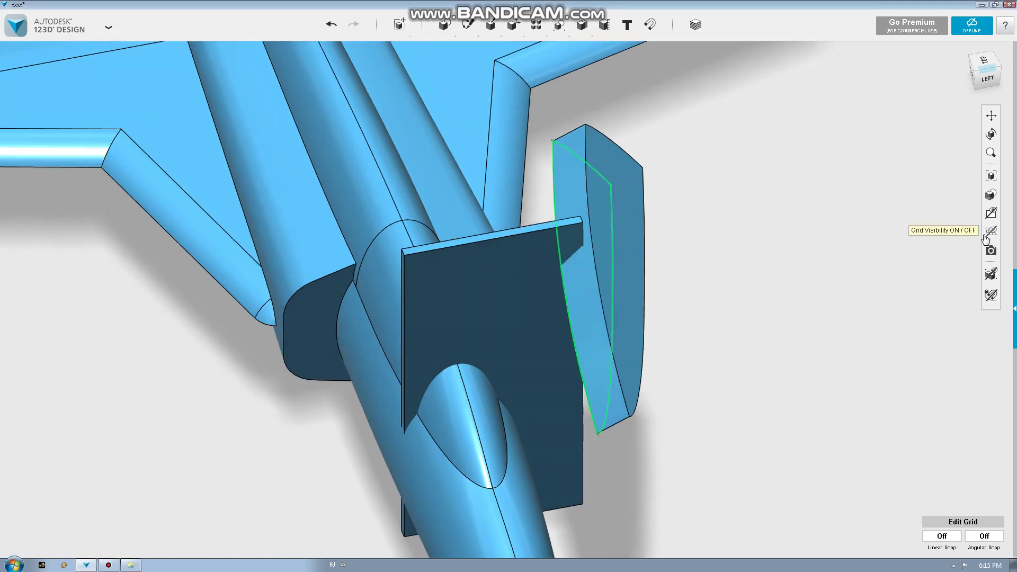
mouse_move(990, 213)
click(959, 254)
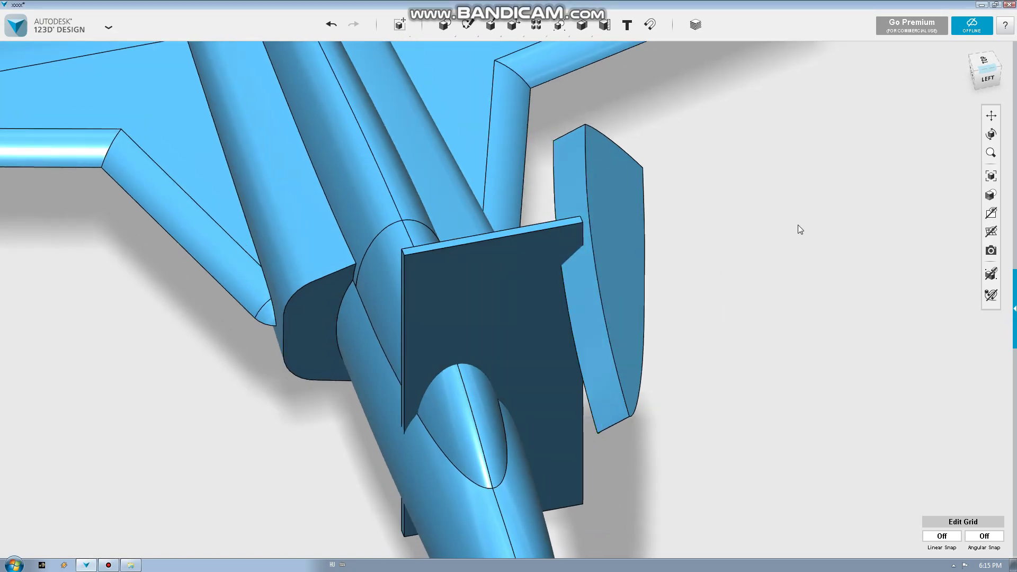
Apply a small fillet to the canopy solid's lower edge.
mouse_move(798, 225)
right_down()
mouse_move(765, 220)
mouse_move(774, 215)
right_up()
scroll(605, 246, up, 3)
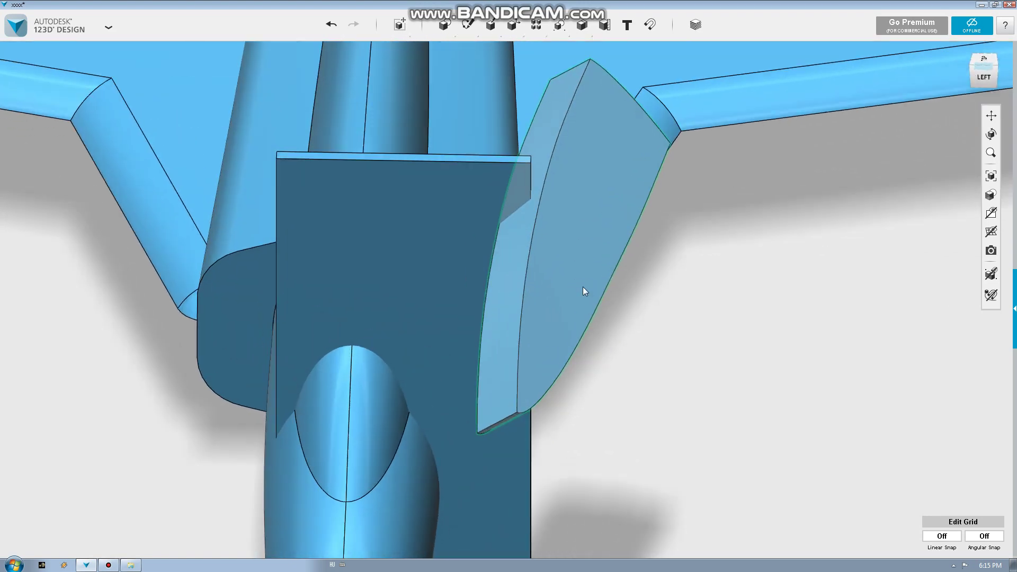
scroll(582, 287, down, 3)
right_drag(556, 277, 532, 281)
scroll(362, 309, up, 2)
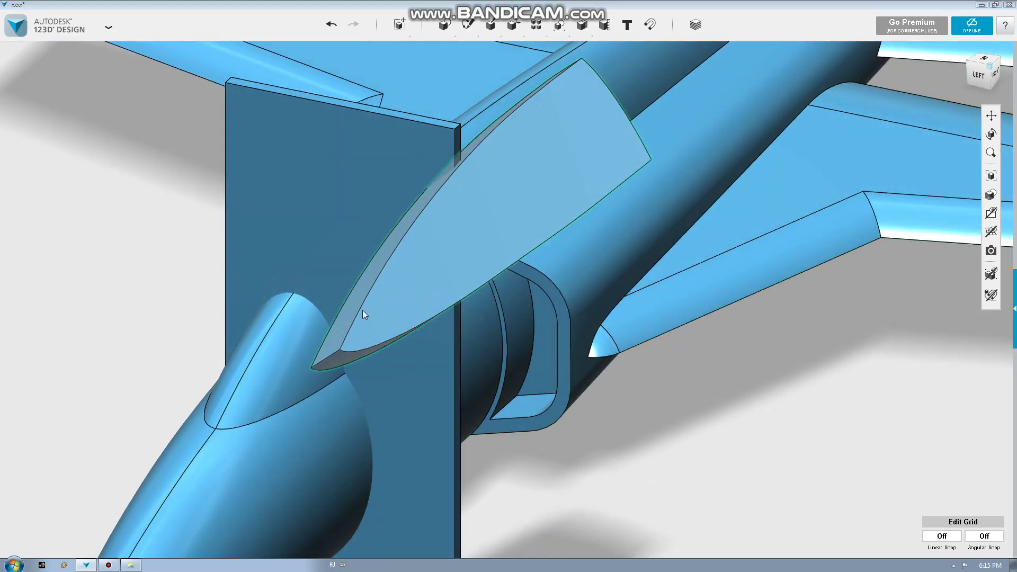
key(e)
click(331, 353)
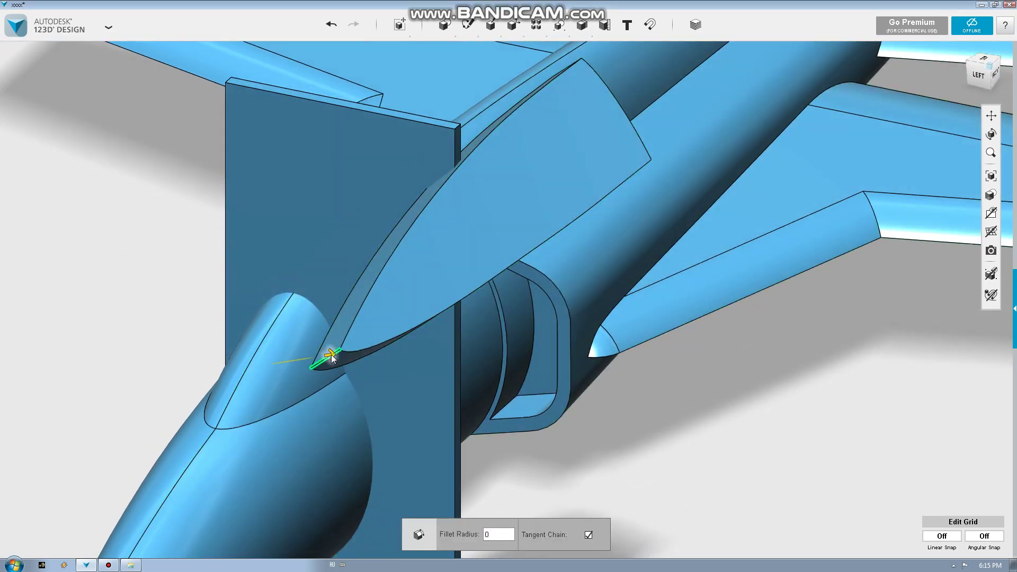
drag(331, 354, 336, 355)
click(161, 327)
Add a slight fillet to the canopy's upper outline edges.
click(346, 318)
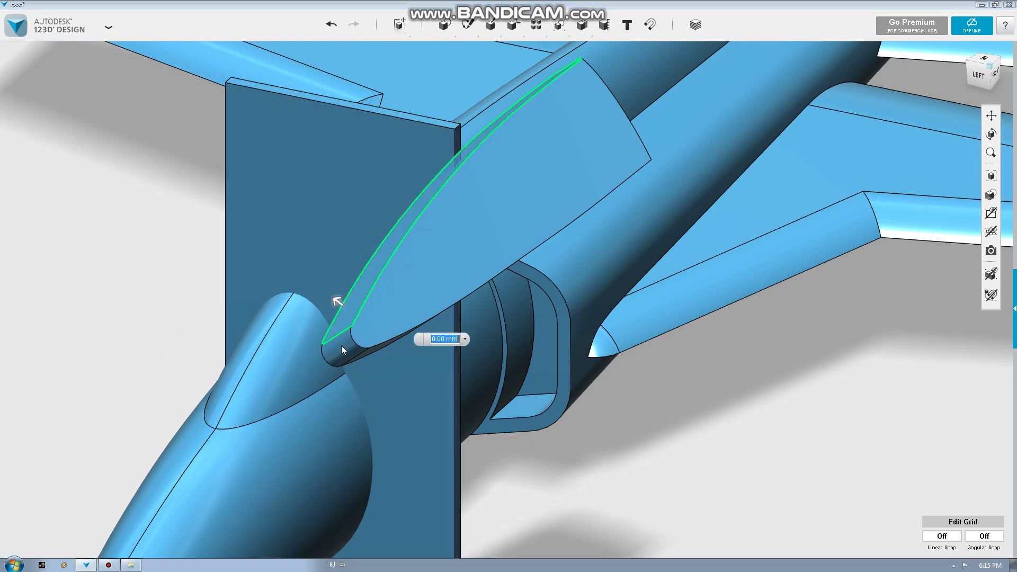
right_drag(341, 345, 491, 195)
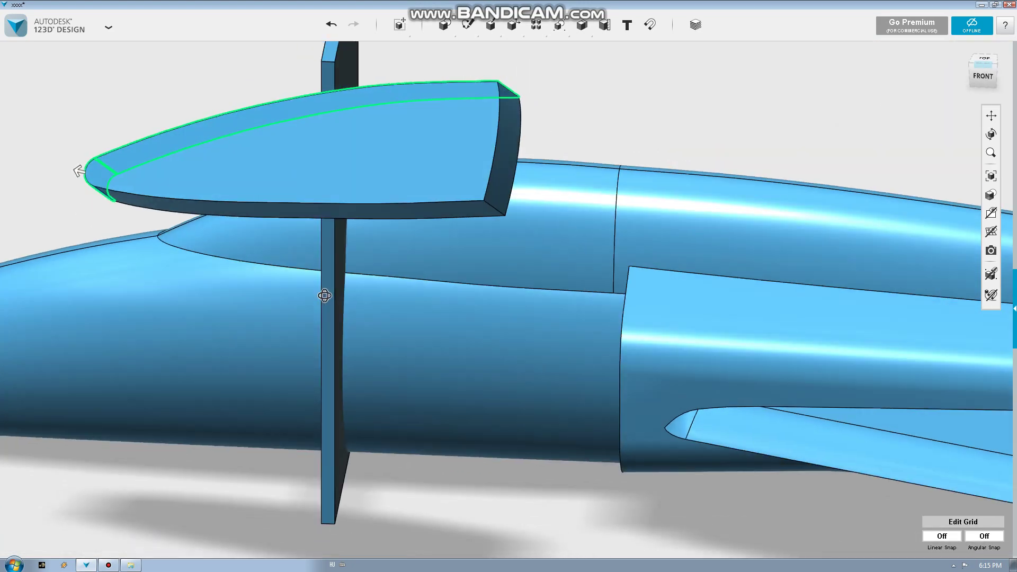
click(497, 189)
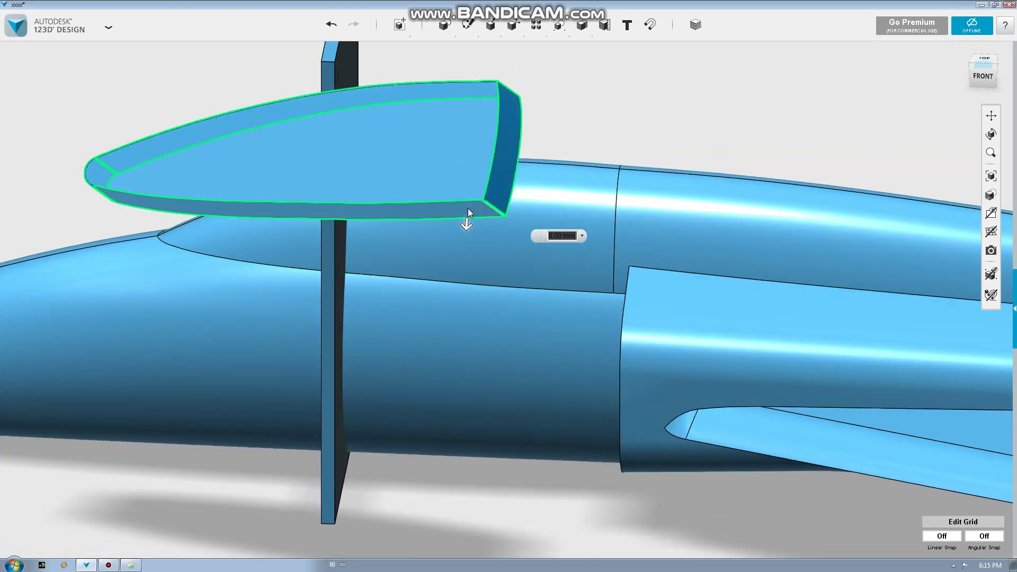
drag(466, 225, 462, 219)
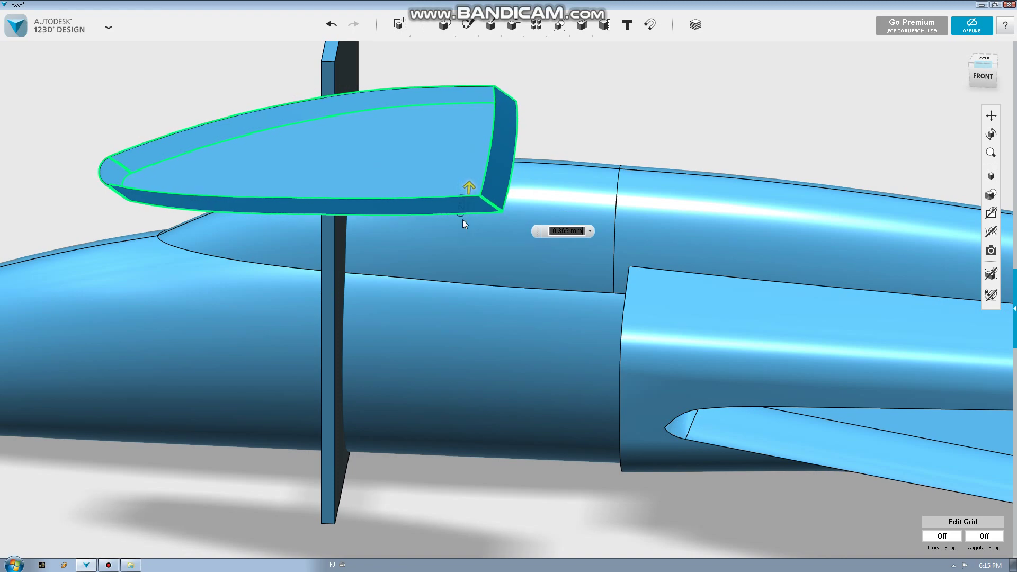
mouse_move(254, 191)
right_down()
mouse_move(427, 210)
mouse_move(345, 209)
mouse_move(445, 185)
mouse_move(427, 177)
mouse_move(433, 183)
right_up()
Extrude the canopy profile about 23.781 mm down through the fuselage top, then inspect it.
click(484, 138)
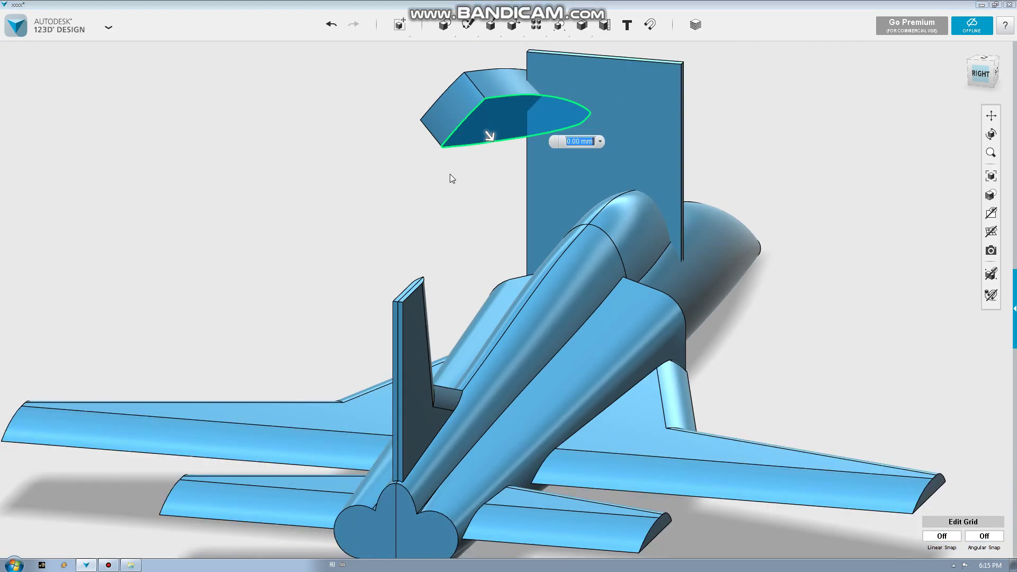
scroll(450, 211, down, 3)
middle_drag(404, 243, 391, 316)
right_drag(404, 318, 417, 320)
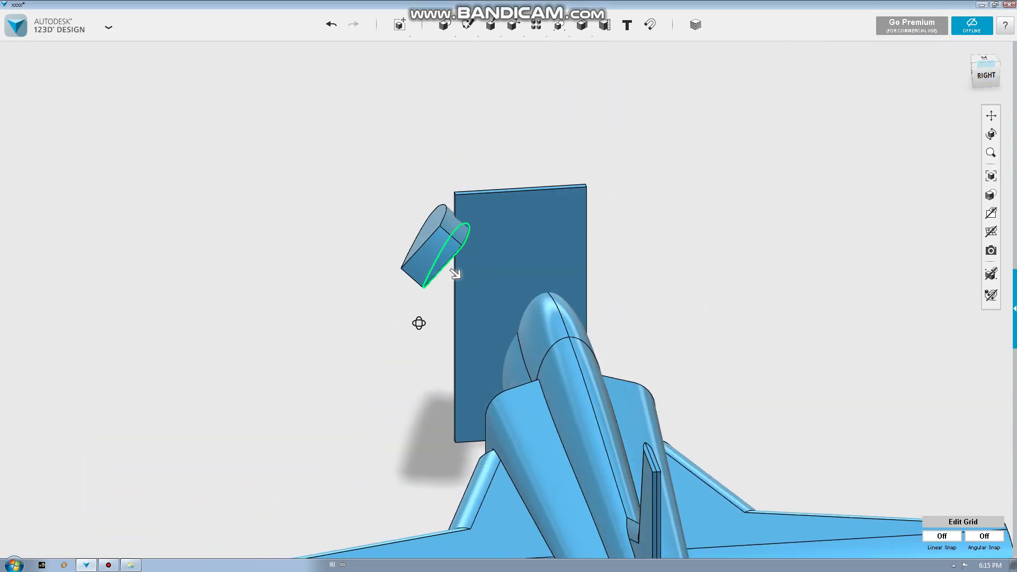
drag(453, 272, 581, 371)
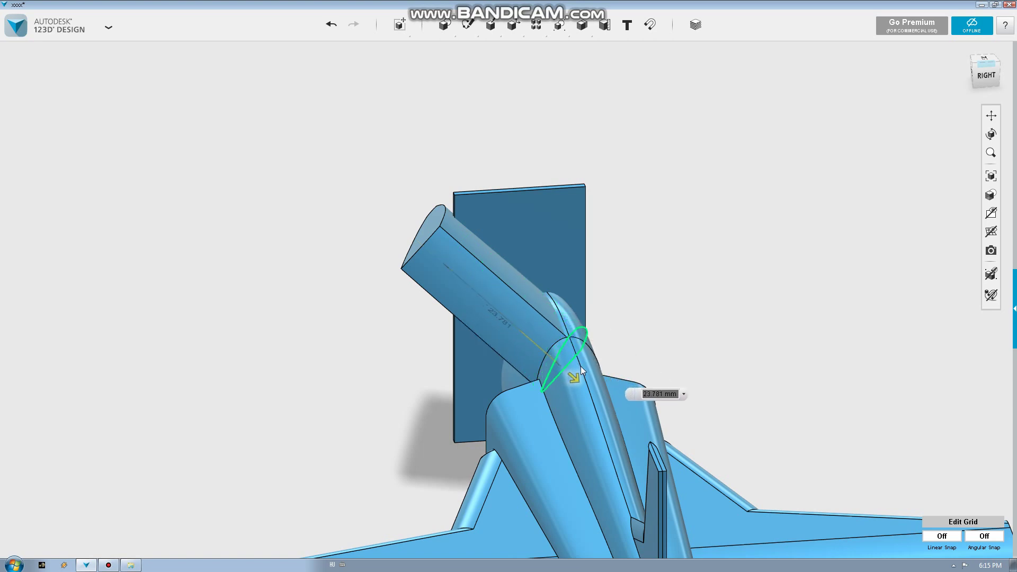
scroll(651, 268, up, 3)
right_drag(660, 263, 628, 261)
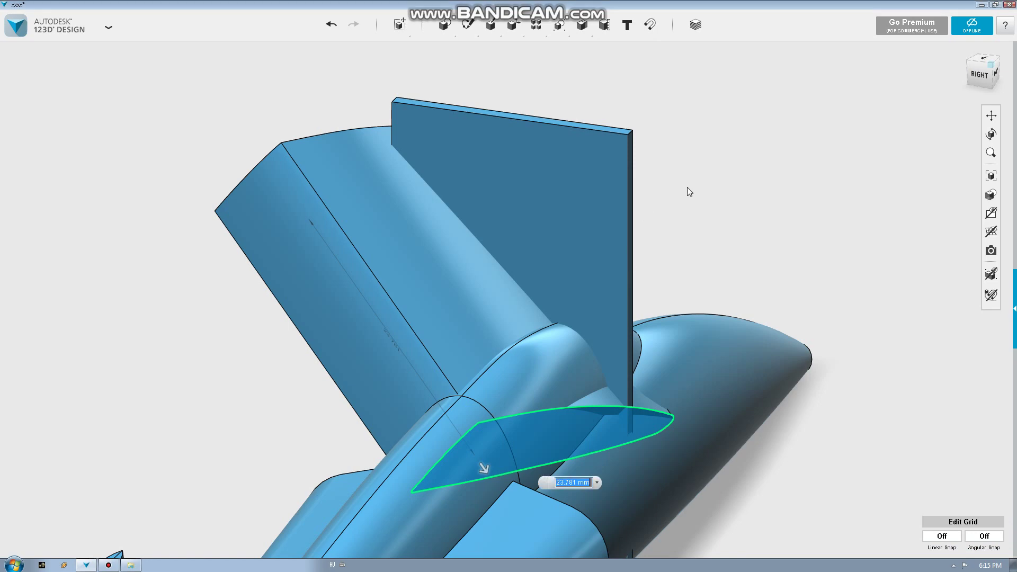
right_drag(687, 186, 553, 235)
mouse_move(553, 234)
middle_down()
mouse_move(495, 211)
mouse_move(449, 224)
middle_up()
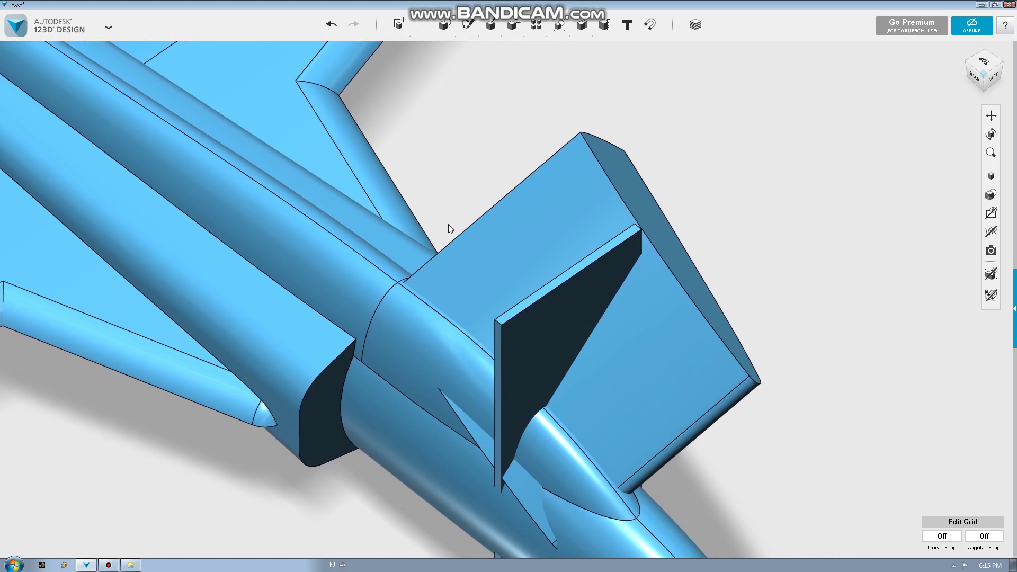
mouse_move(581, 24)
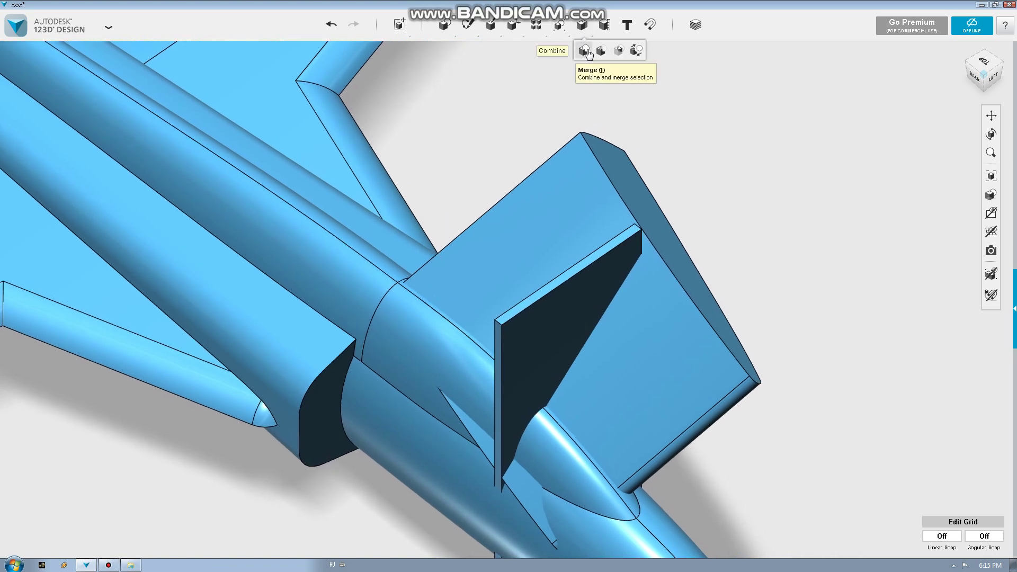
Subtract the thin plate from the canopy block, then view the slotted block from the left.
click(600, 51)
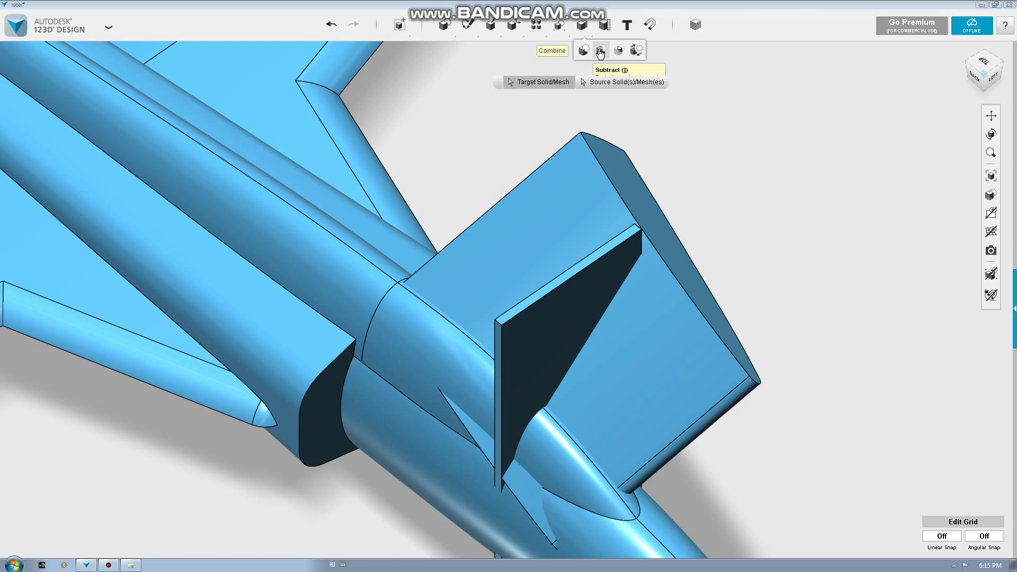
click(560, 157)
click(595, 265)
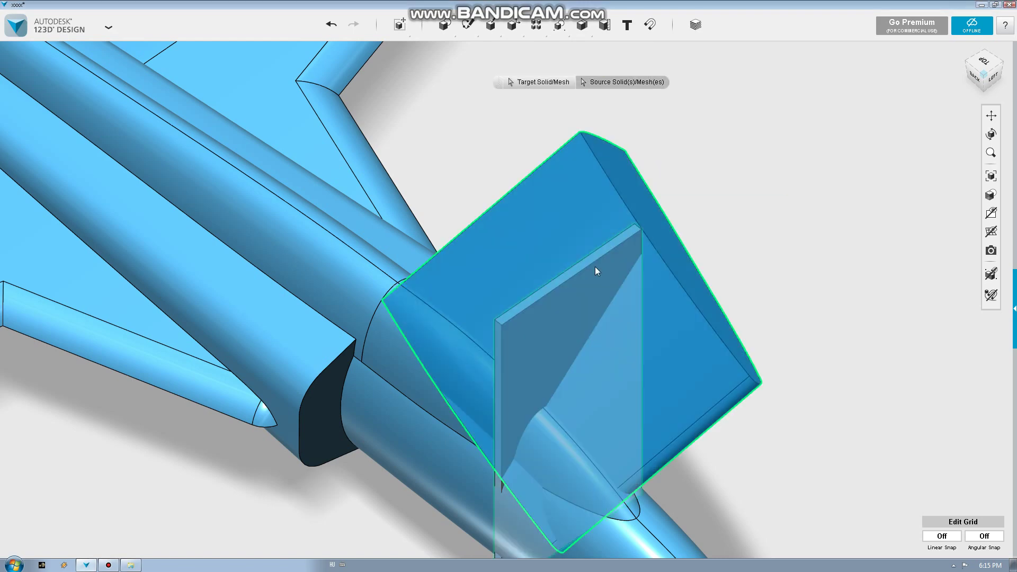
key(Return)
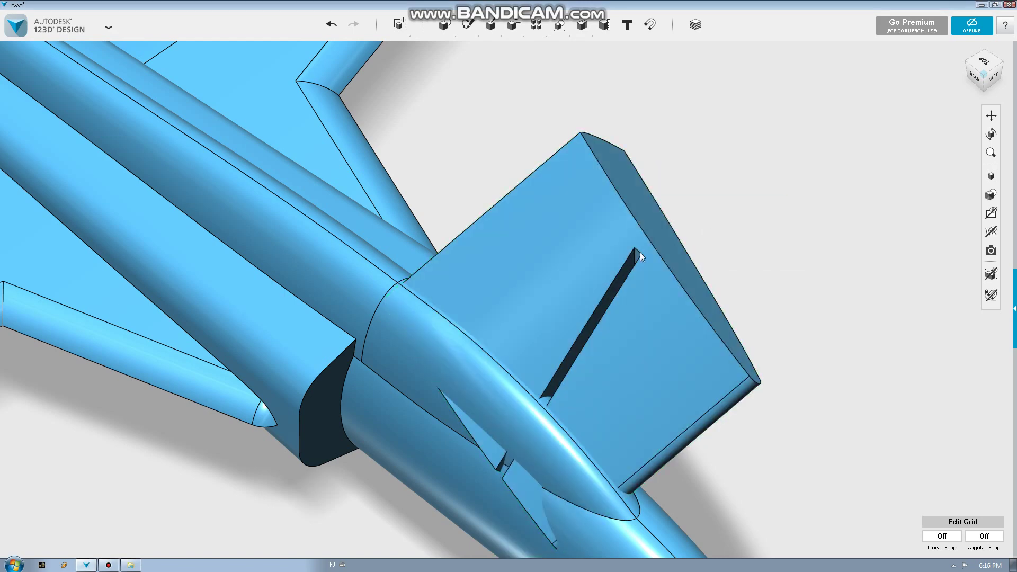
mouse_move(720, 202)
right_down()
mouse_move(658, 196)
mouse_move(236, 324)
right_up()
mouse_move(378, 257)
right_down()
mouse_move(406, 247)
mouse_move(376, 298)
right_up()
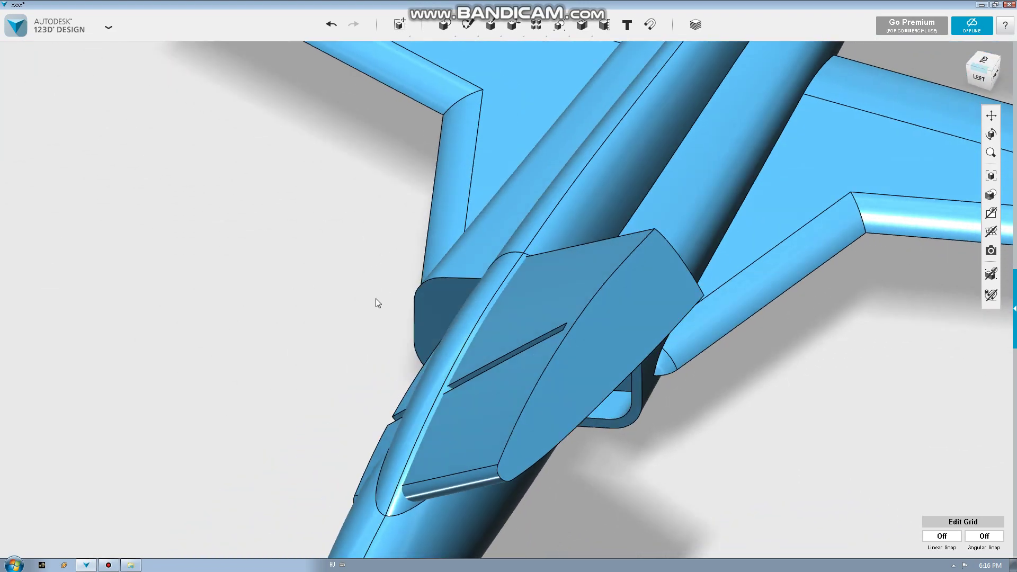
scroll(371, 300, up, 3)
mouse_move(513, 25)
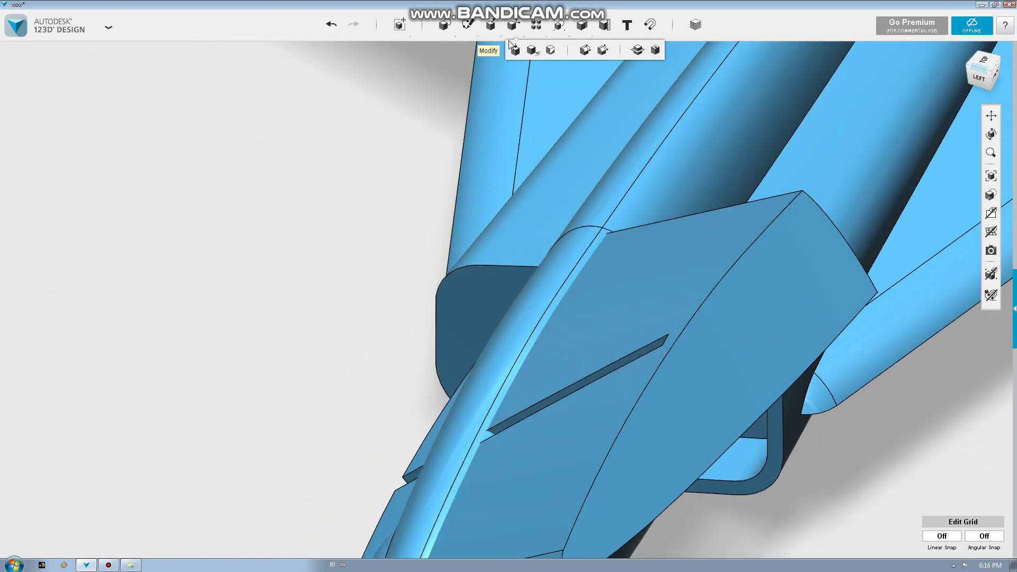
Split the fuselage top face with the canopy block, then delete the block.
click(551, 53)
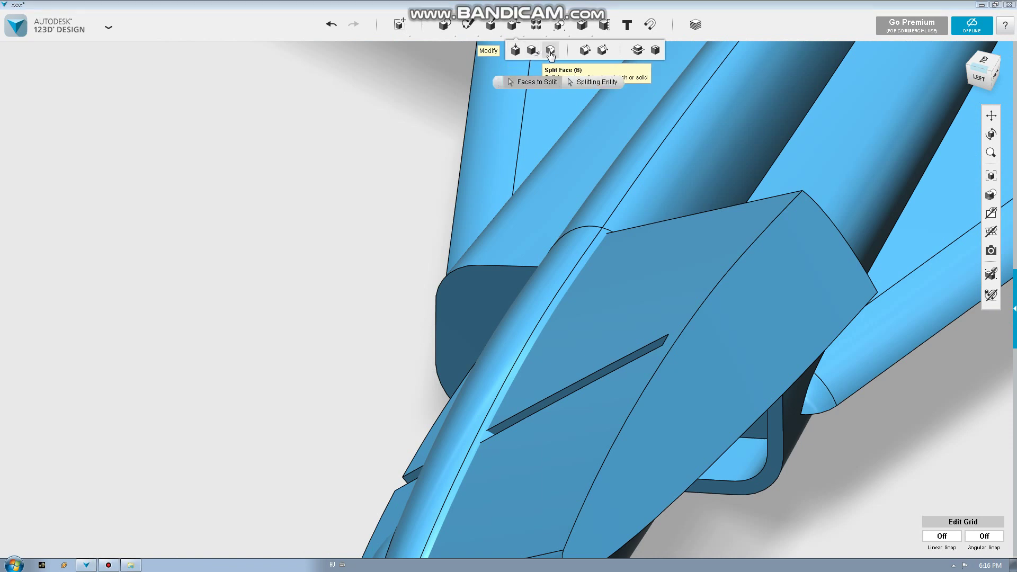
scroll(578, 266, down, 2)
click(572, 278)
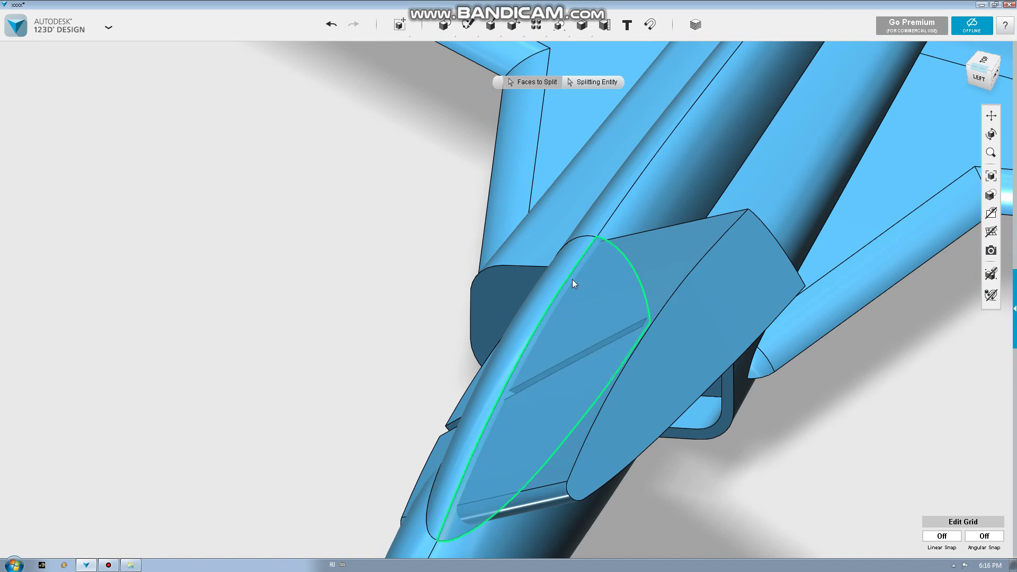
click(585, 84)
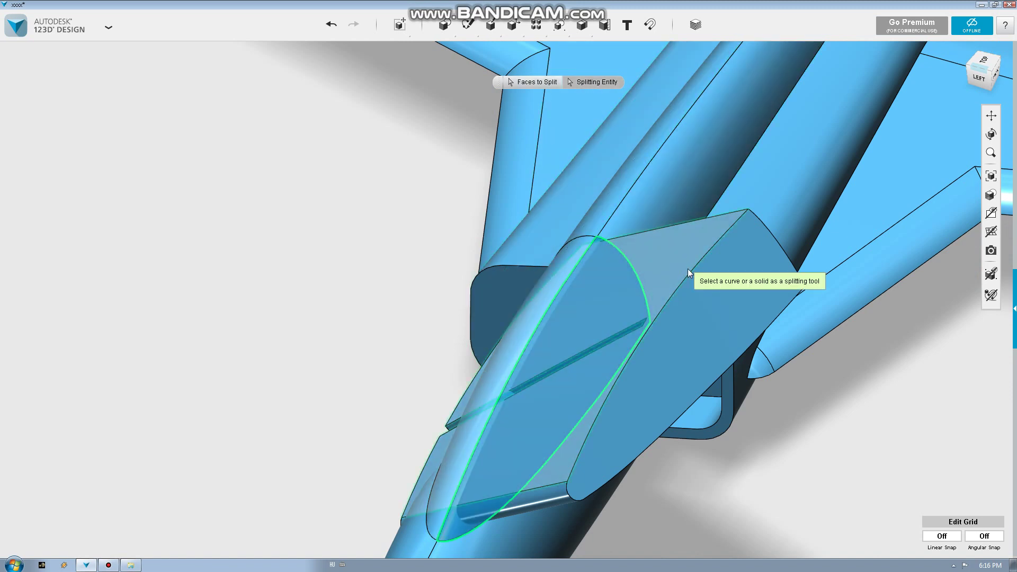
click(688, 269)
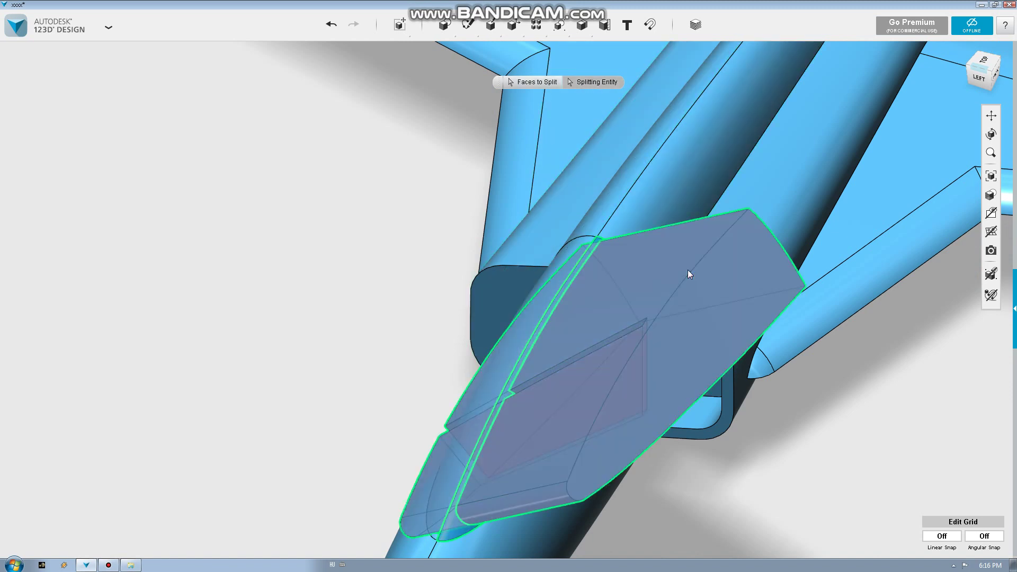
key(Delete)
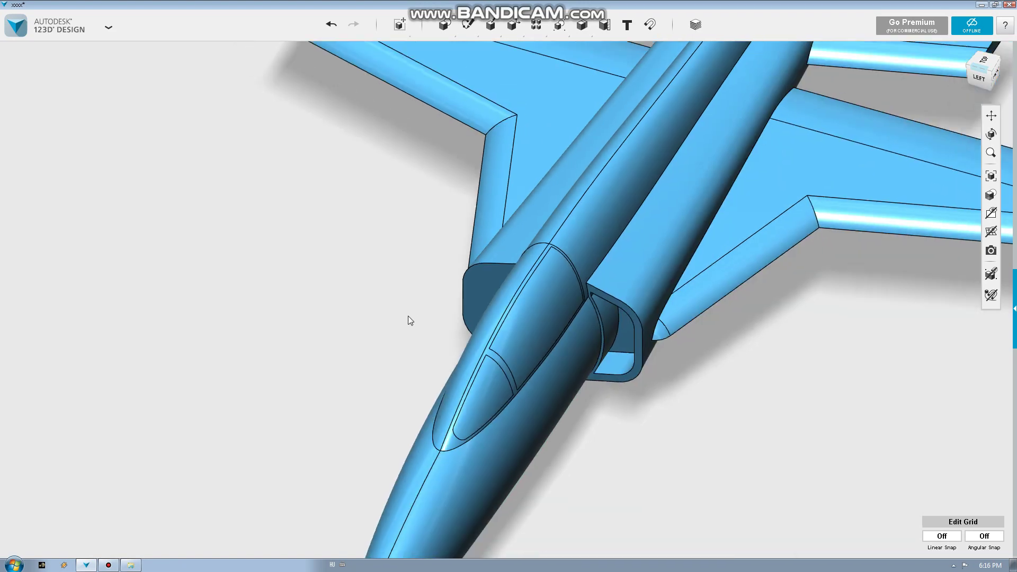
Press both split canopy panels a small negative distance into the nose, leaving canopy framing.
mouse_move(408, 321)
right_down()
mouse_move(356, 300)
mouse_move(420, 344)
mouse_move(451, 274)
mouse_move(474, 279)
mouse_move(405, 256)
right_up()
click(571, 231)
shift+click(437, 386)
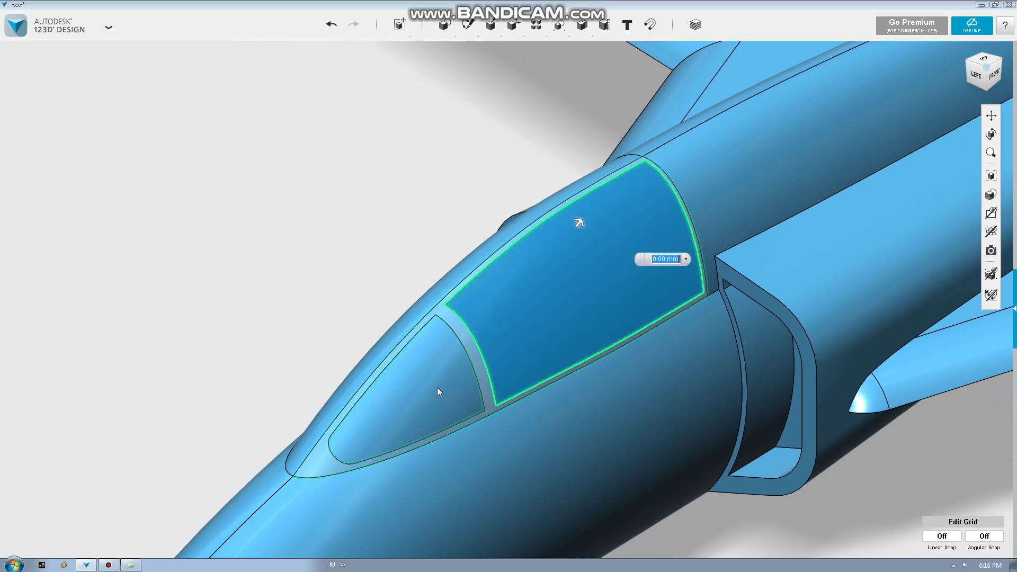
mouse_move(436, 386)
right_down()
mouse_move(463, 379)
mouse_move(478, 389)
right_up()
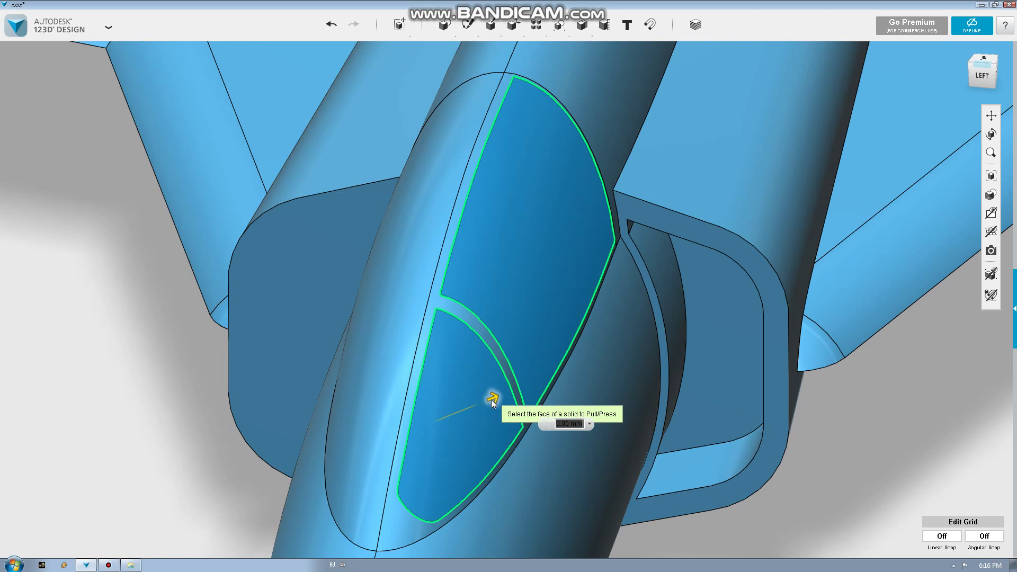
drag(487, 400, 484, 400)
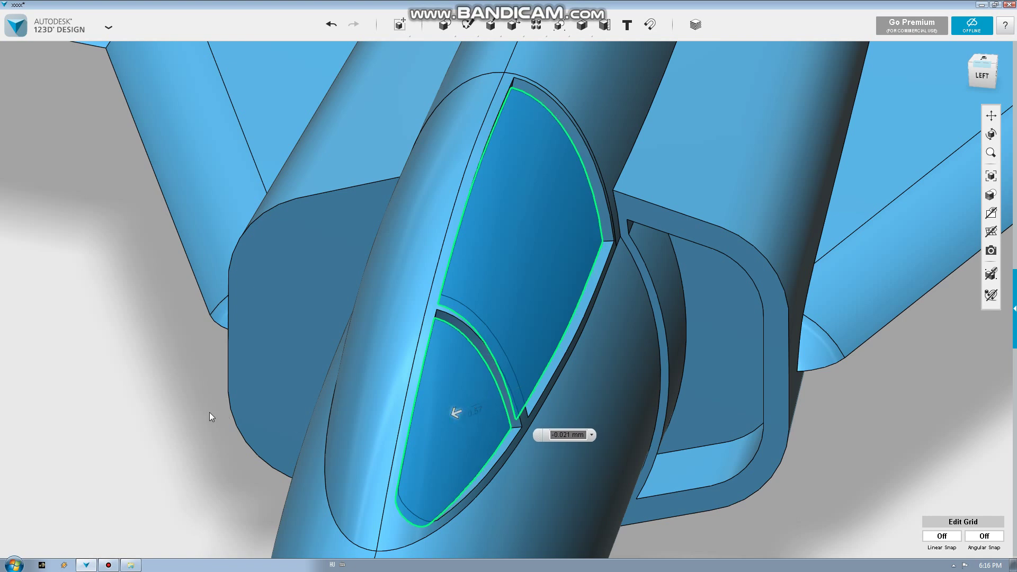
key(Return)
scroll(168, 413, down, 2)
Orbit, zoom and pan the view to bring the cockpit and side air intake into view.
scroll(167, 413, down, 2)
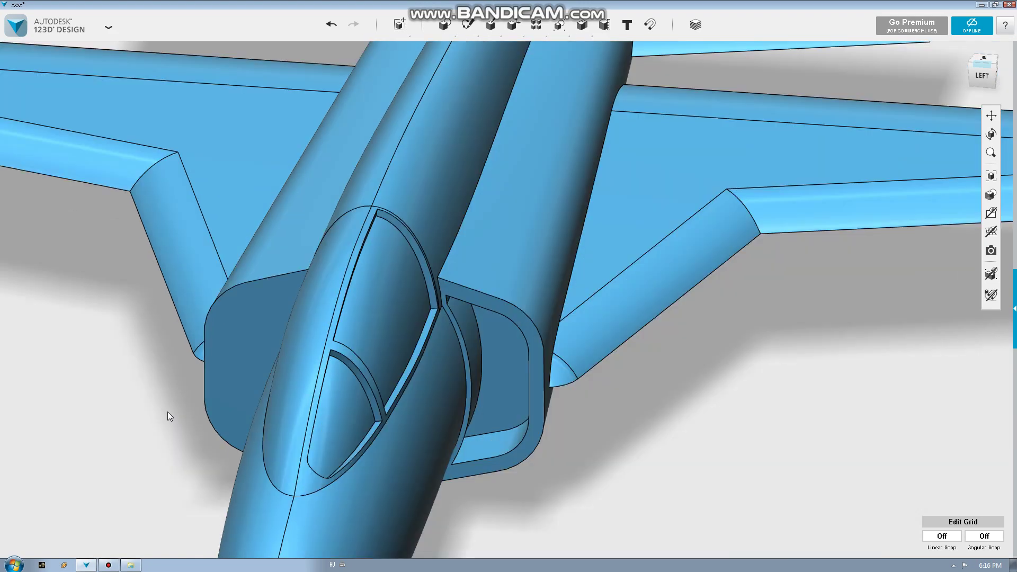
scroll(167, 413, down, 2)
scroll(167, 412, down, 2)
mouse_move(294, 201)
right_down()
mouse_move(513, 218)
mouse_move(465, 218)
mouse_move(454, 211)
mouse_move(556, 212)
right_up()
scroll(614, 352, up, 2)
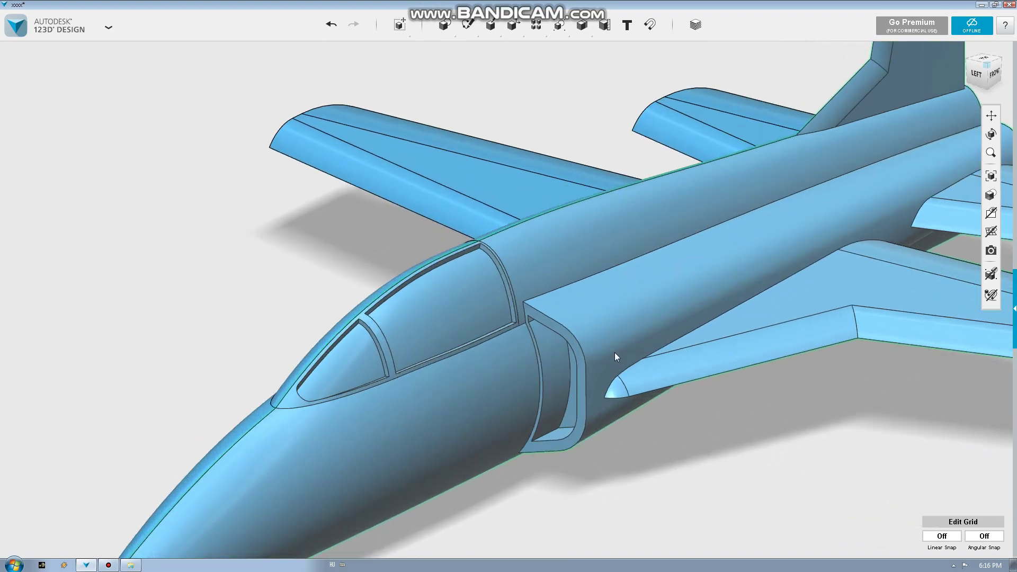
scroll(615, 351, up, 2)
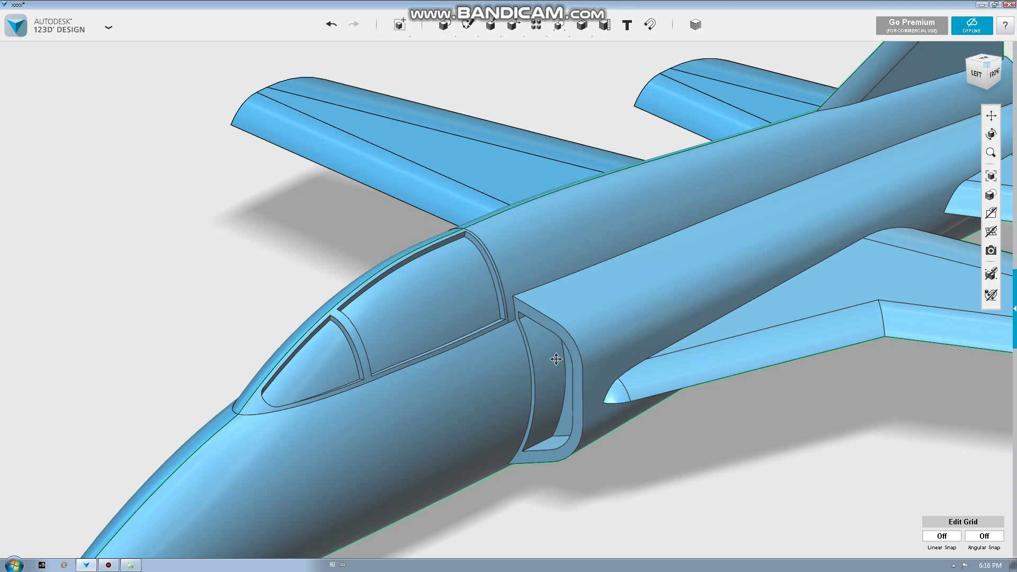
middle_drag(555, 359, 506, 332)
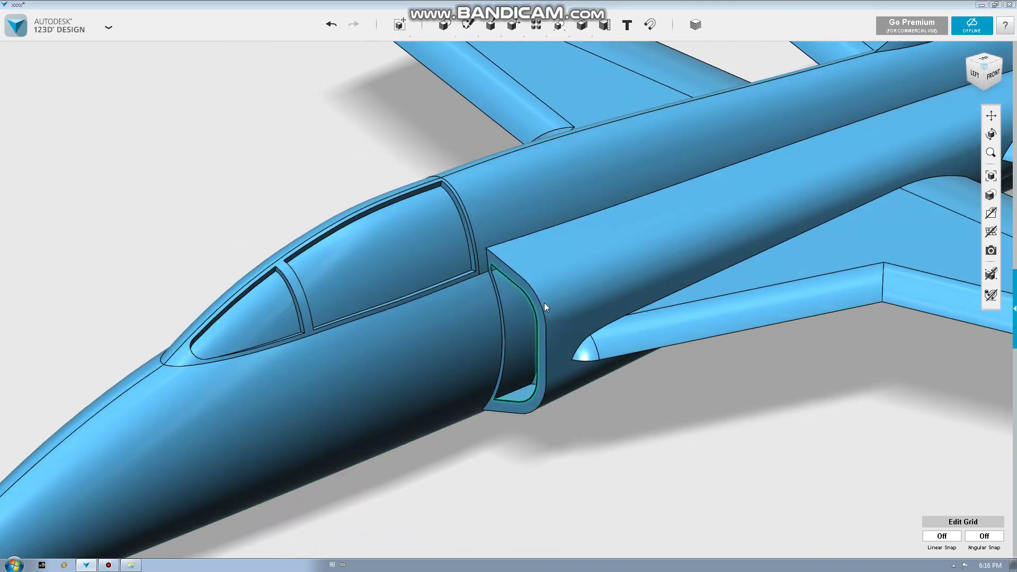
Fillet the outer intake edge with radius 0.688972.
key(e)
click(538, 303)
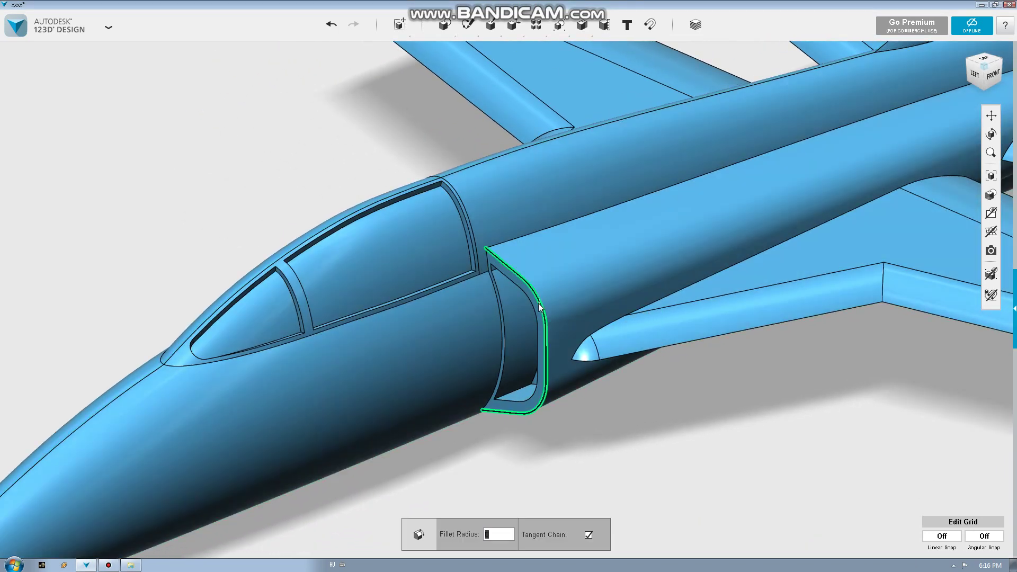
scroll(536, 300, up, 2)
right_drag(550, 299, 585, 292)
drag(388, 339, 387, 338)
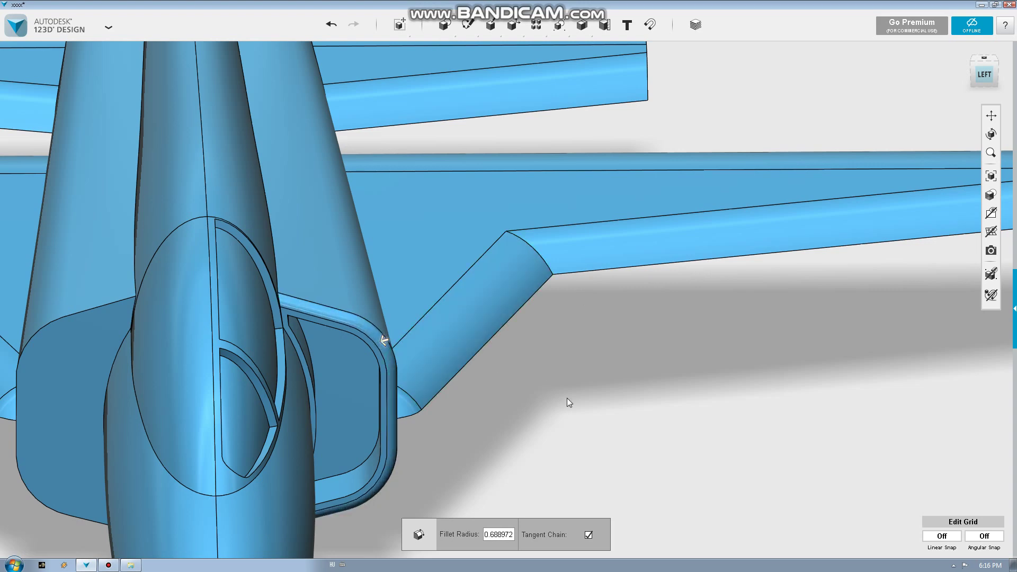
scroll(567, 398, down, 5)
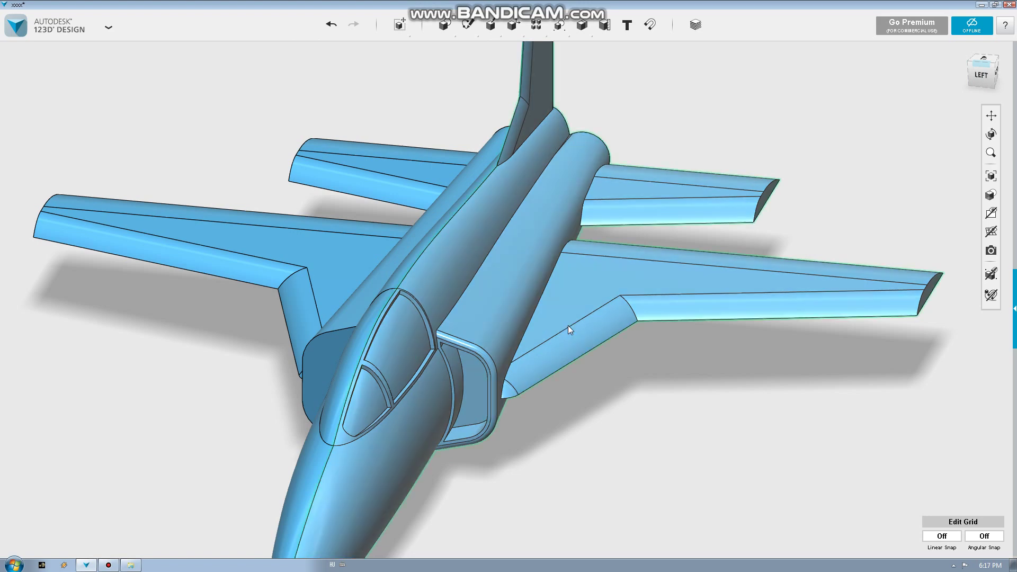
Delete the stray cube sitting beside the jet.
scroll(500, 375, down, 5)
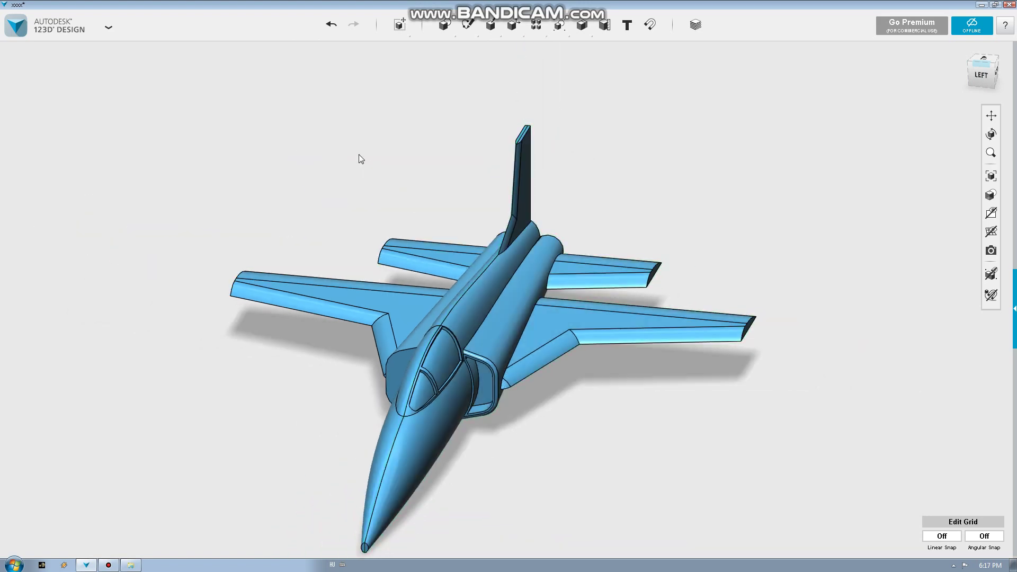
mouse_move(405, 169)
right_down()
mouse_move(353, 170)
mouse_move(420, 227)
mouse_move(404, 227)
mouse_move(440, 229)
mouse_move(353, 229)
right_up()
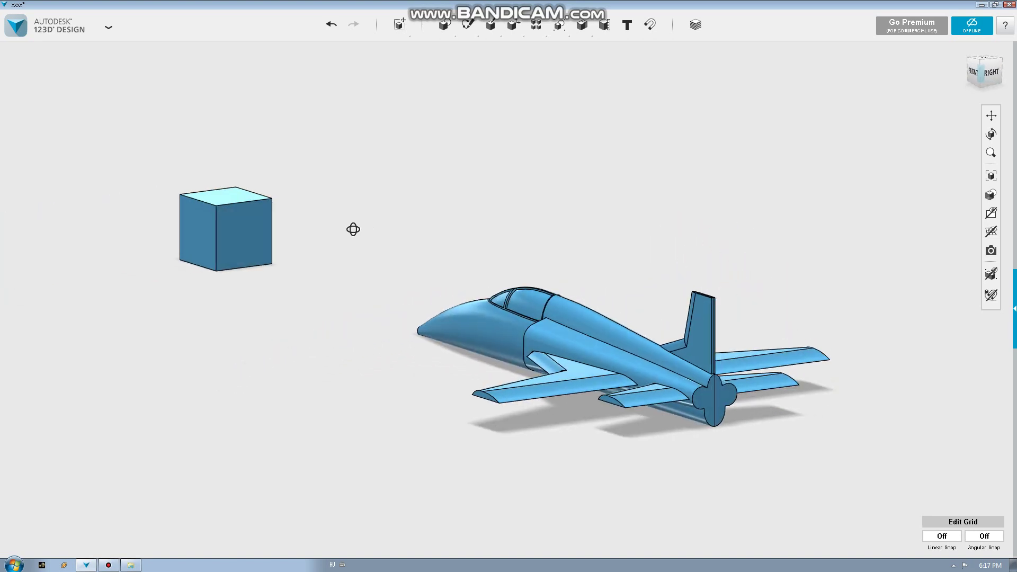
mouse_move(434, 253)
right_down()
mouse_move(499, 240)
mouse_move(492, 209)
mouse_move(499, 237)
mouse_move(478, 248)
right_up()
click(268, 309)
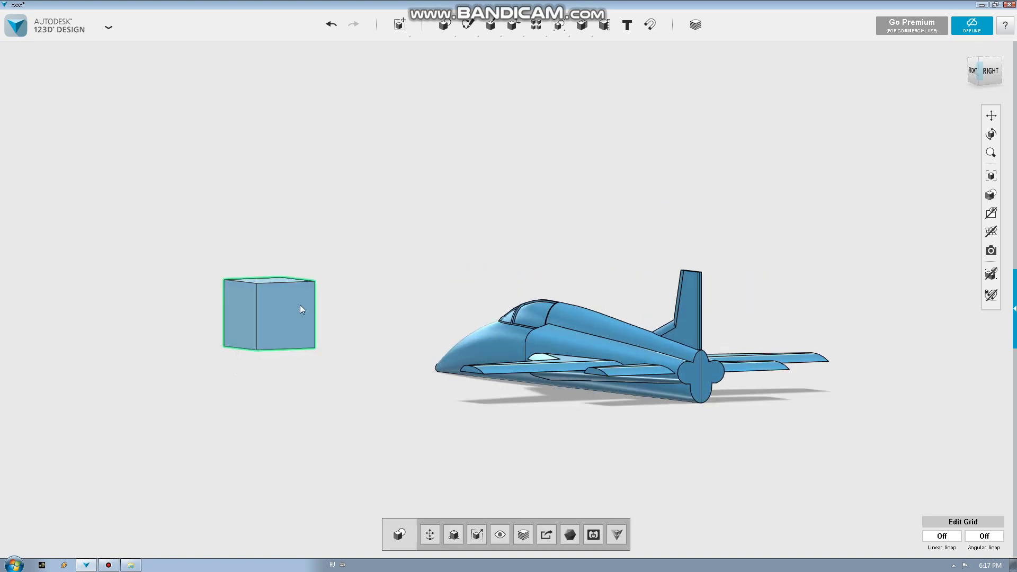
key(Delete)
Orbit the view to face the half jet's flat inner centre side.
mouse_move(662, 284)
right_down()
mouse_move(608, 249)
mouse_move(483, 213)
mouse_move(518, 204)
mouse_move(593, 212)
mouse_move(575, 233)
mouse_move(543, 226)
right_up()
scroll(510, 216, down, 3)
scroll(543, 228, down, 3)
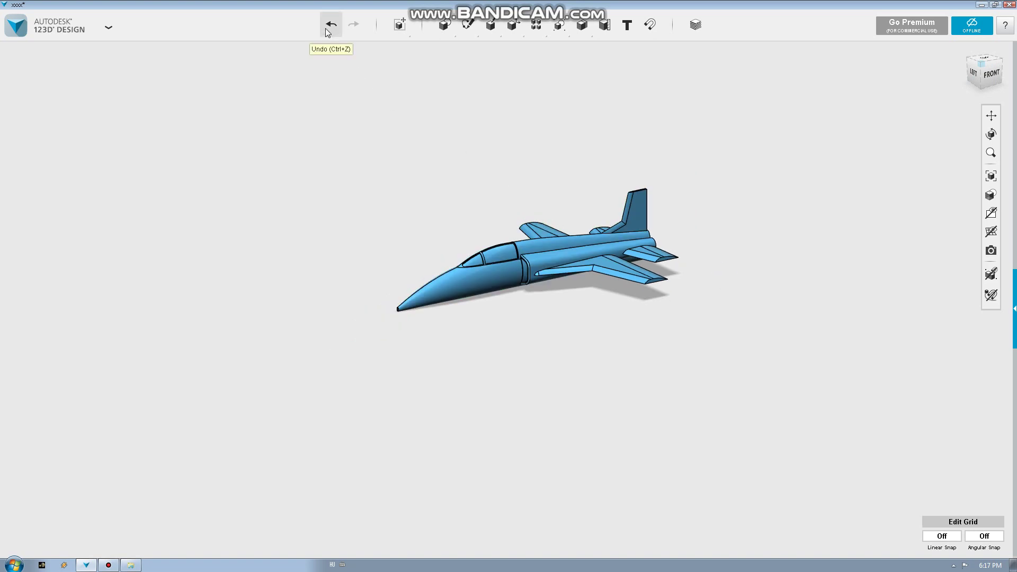
right_drag(476, 153, 506, 175)
scroll(501, 193, up, 2)
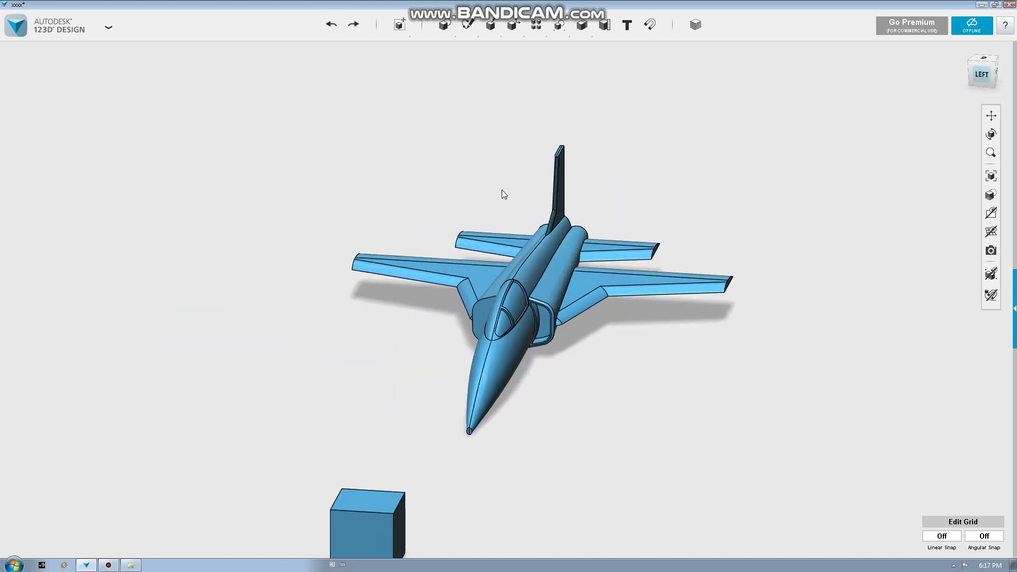
mouse_move(494, 270)
right_down()
mouse_move(482, 261)
mouse_move(515, 218)
right_up()
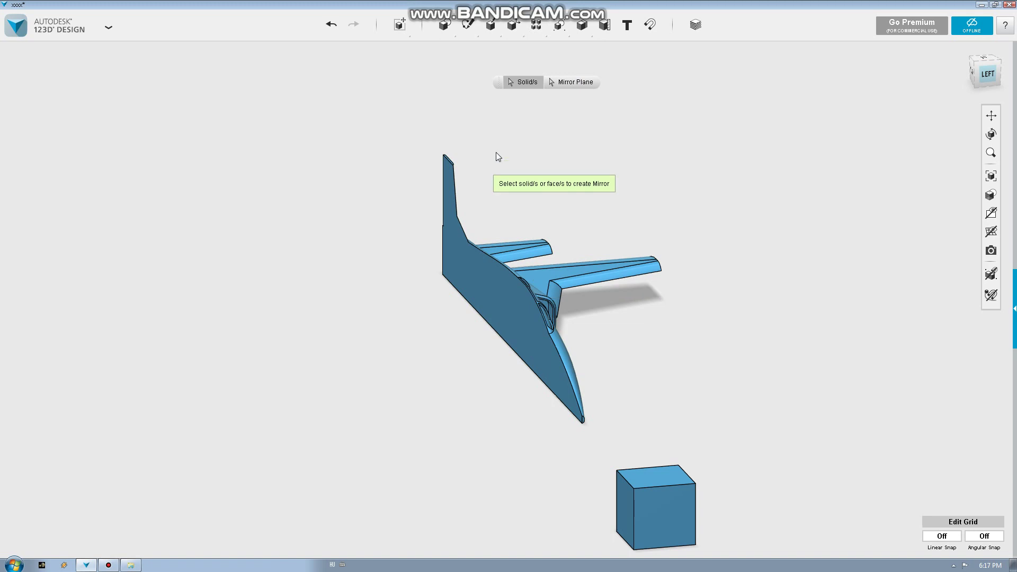
Mirror the half jet solid across its flat centre face.
click(550, 243)
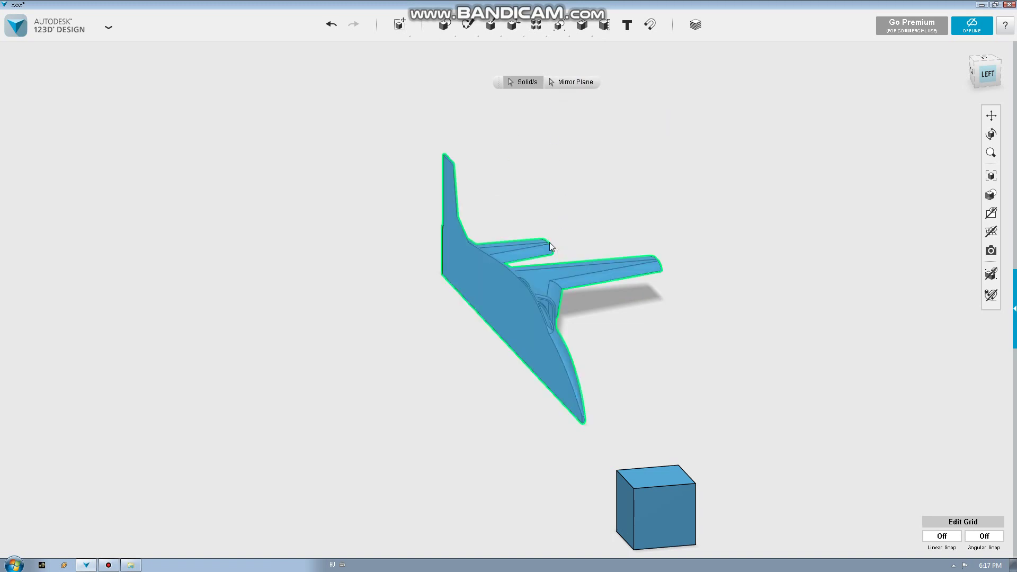
click(573, 82)
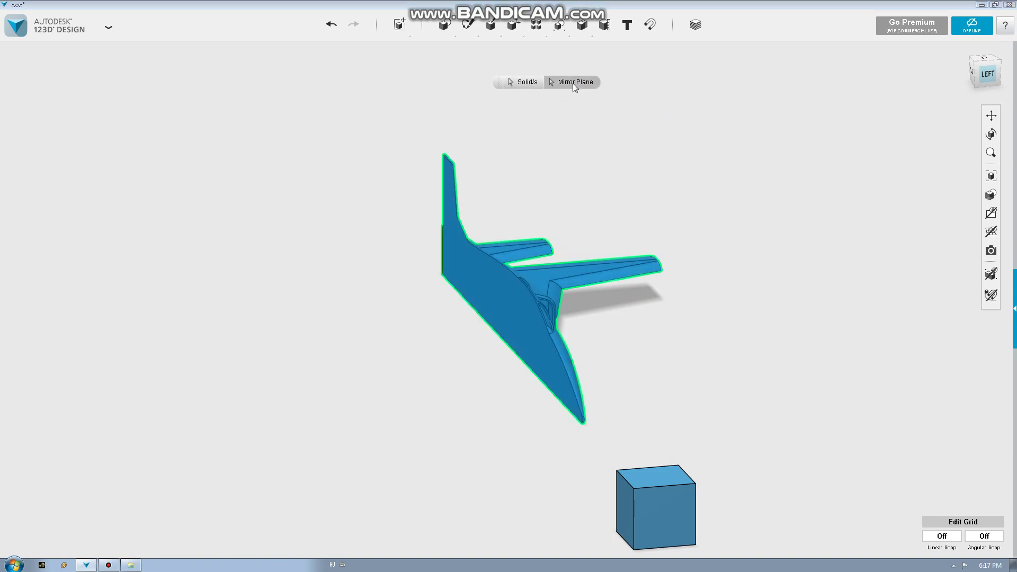
click(504, 282)
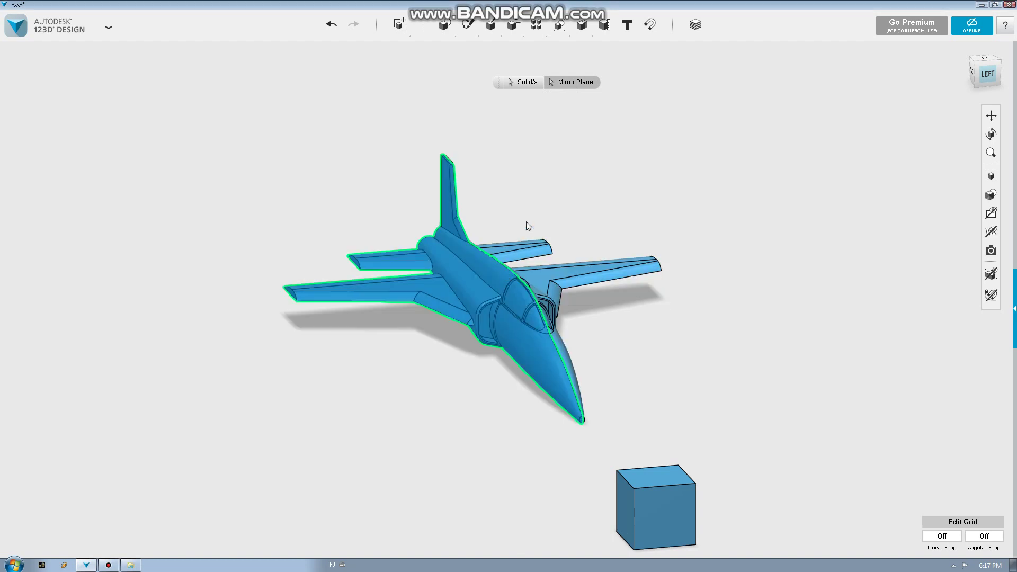
click(562, 194)
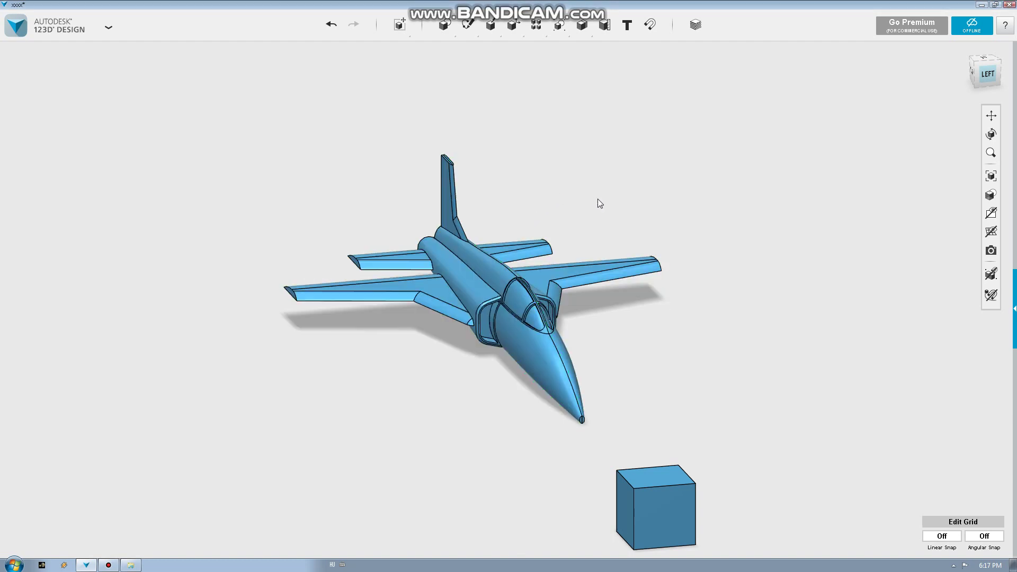
Show the full jet in a three-quarter perspective view.
right_drag(598, 199, 582, 204)
scroll(554, 319, down, 3)
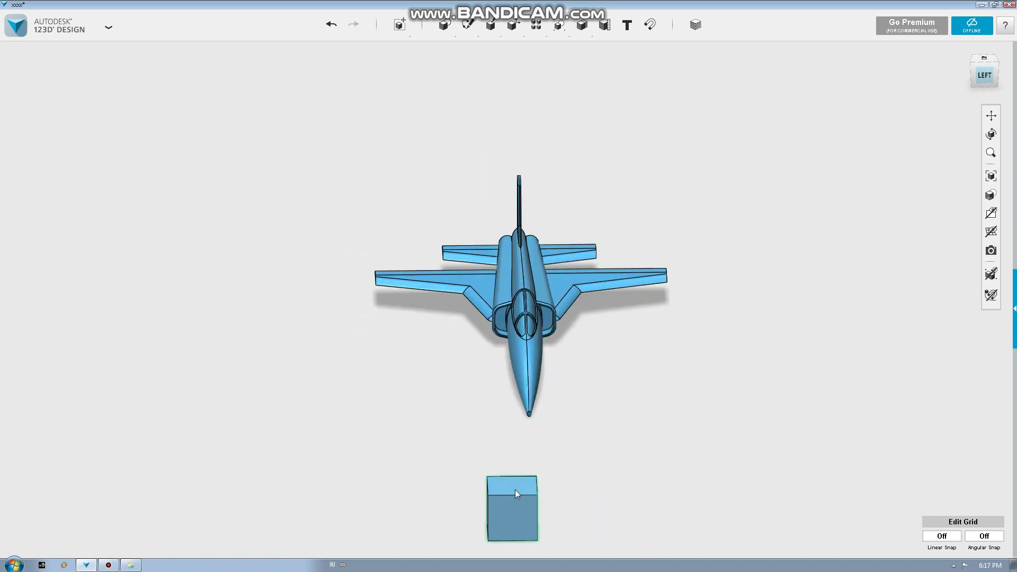
right_drag(583, 399, 581, 357)
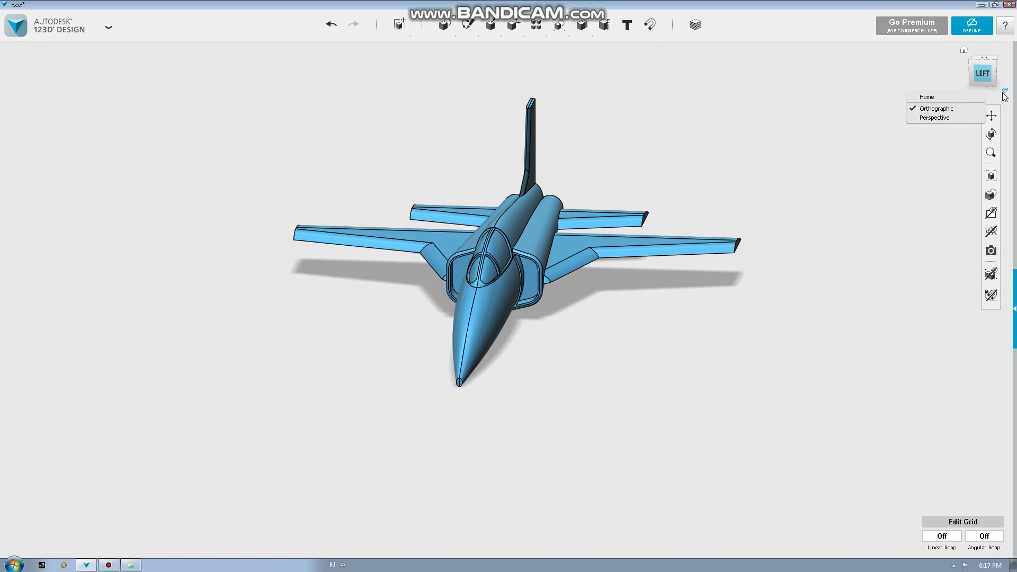
click(958, 116)
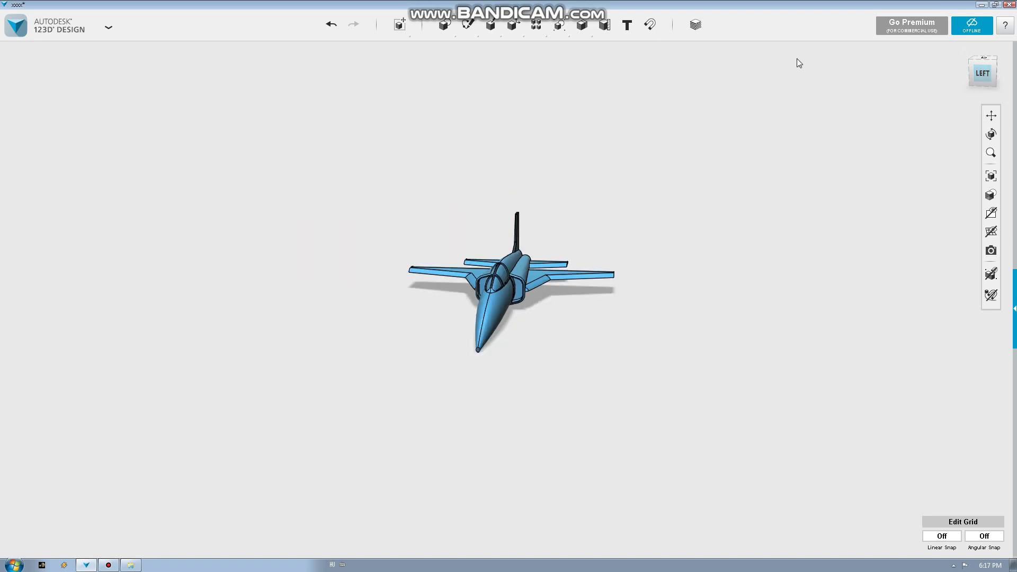
Merge the mirrored half into the jet as a single combined body.
click(589, 50)
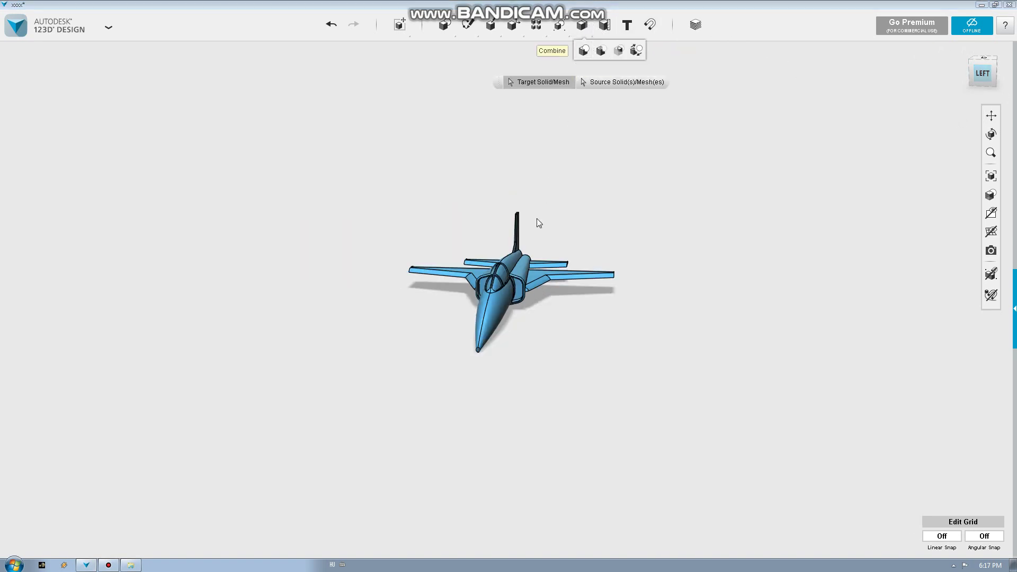
click(527, 270)
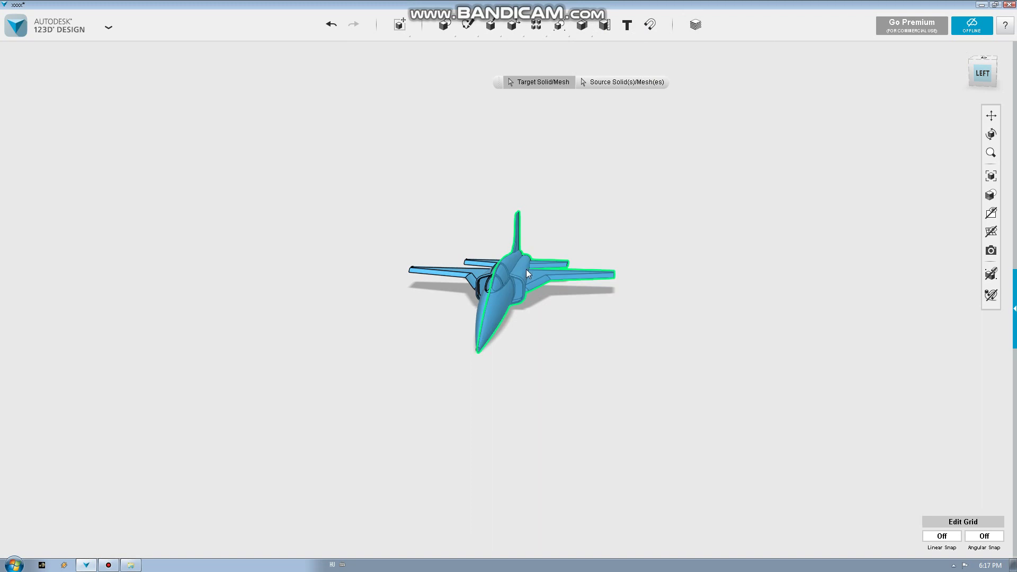
click(468, 278)
right_drag(480, 214, 422, 212)
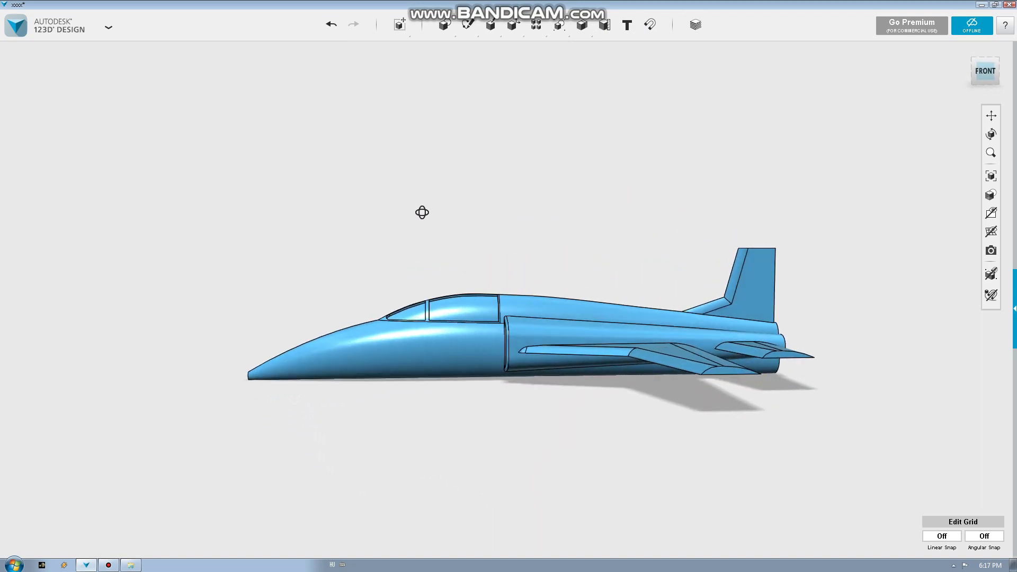
Orbit and zoom to inspect the merged jet's underside and sides.
mouse_move(541, 275)
right_down()
mouse_move(501, 166)
mouse_move(506, 149)
mouse_move(588, 150)
mouse_move(606, 175)
mouse_move(602, 241)
mouse_move(422, 238)
mouse_move(579, 284)
mouse_move(535, 285)
mouse_move(513, 268)
mouse_move(535, 290)
mouse_move(501, 308)
mouse_move(534, 298)
right_up()
scroll(562, 282, up, 3)
scroll(535, 285, up, 5)
scroll(535, 284, down, 2)
scroll(527, 288, down, 3)
scroll(526, 288, down, 2)
Open the materials panel beside the jet and apply Brushed Metal, then Bronze.
click(695, 24)
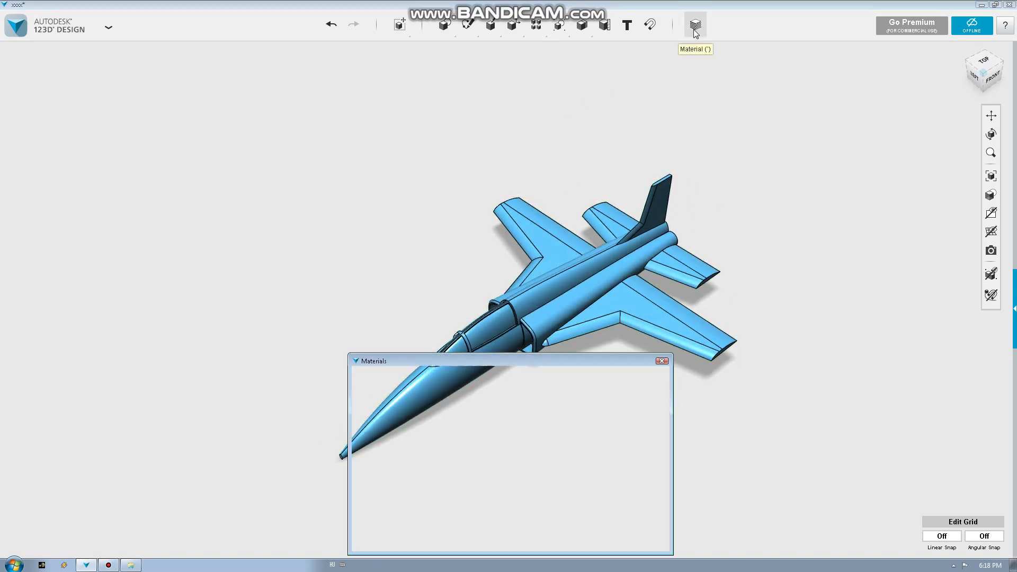
mouse_move(564, 357)
mouse_down()
mouse_move(661, 303)
mouse_move(844, 166)
mouse_up()
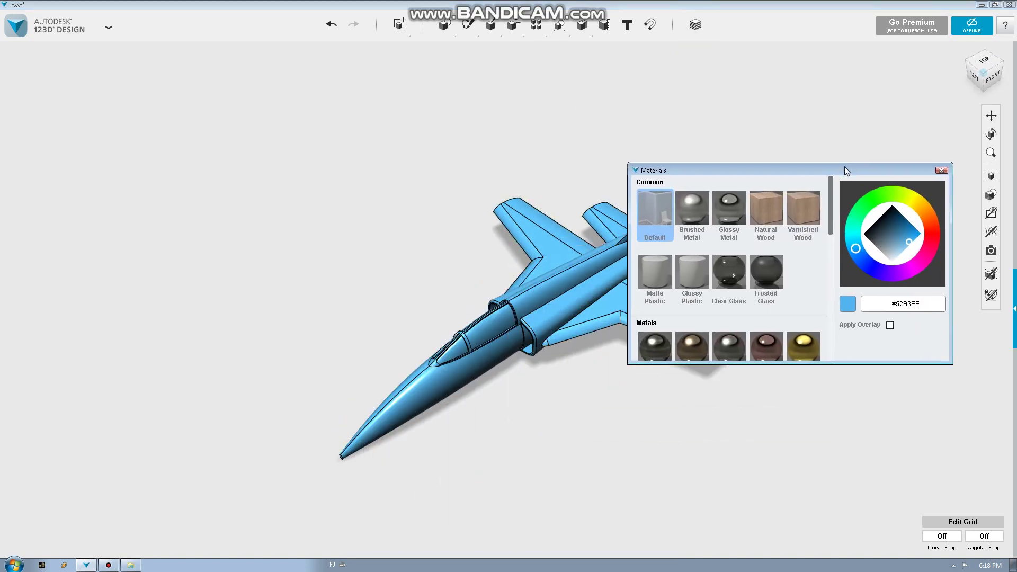
middle_drag(516, 211, 347, 209)
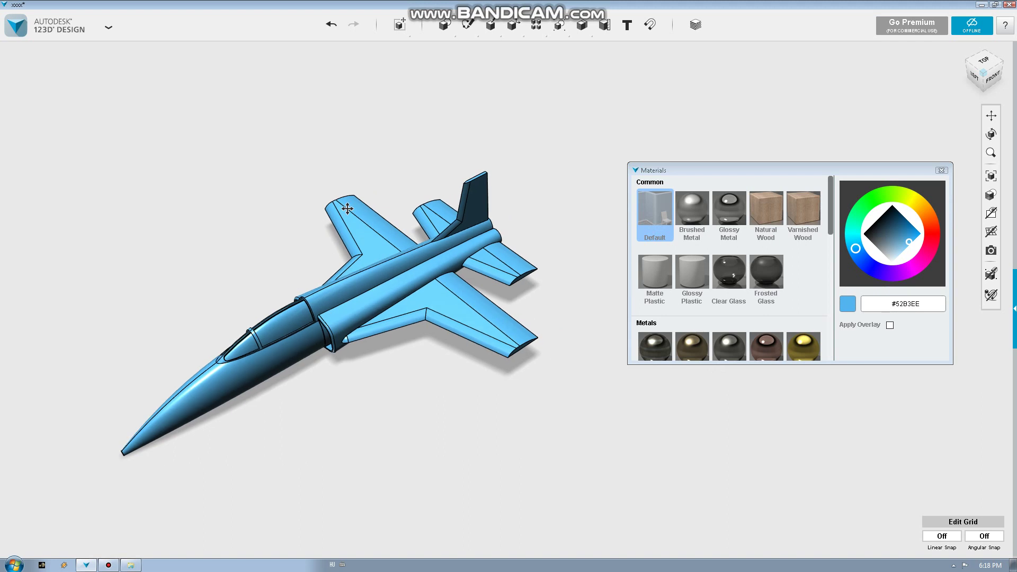
drag(703, 204, 415, 271)
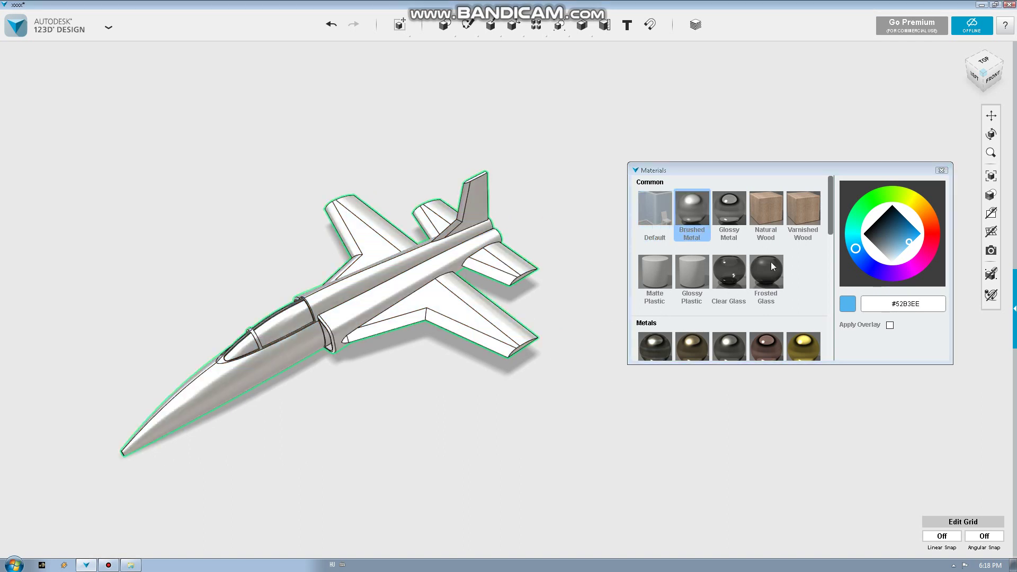
drag(830, 220, 841, 259)
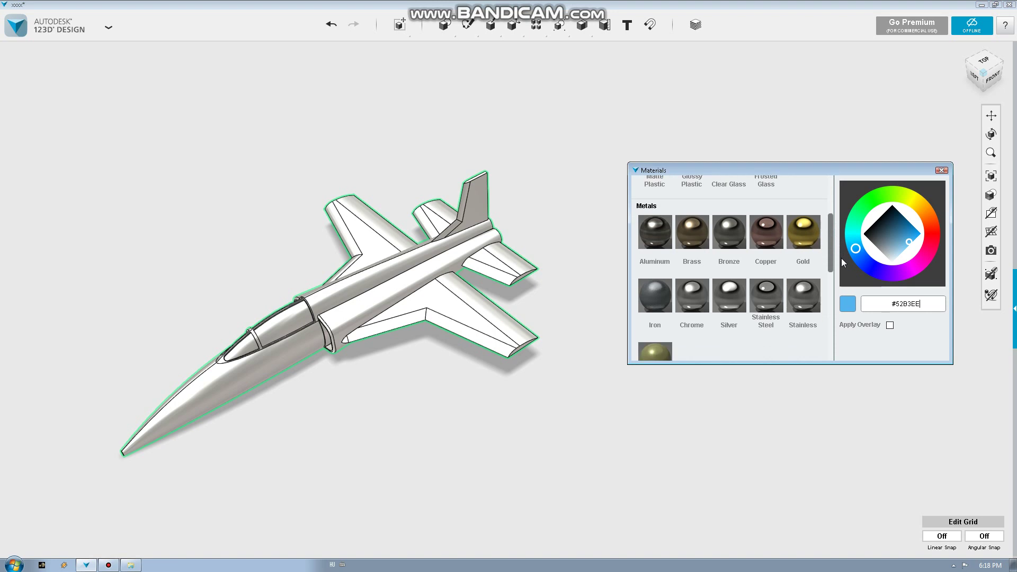
click(726, 227)
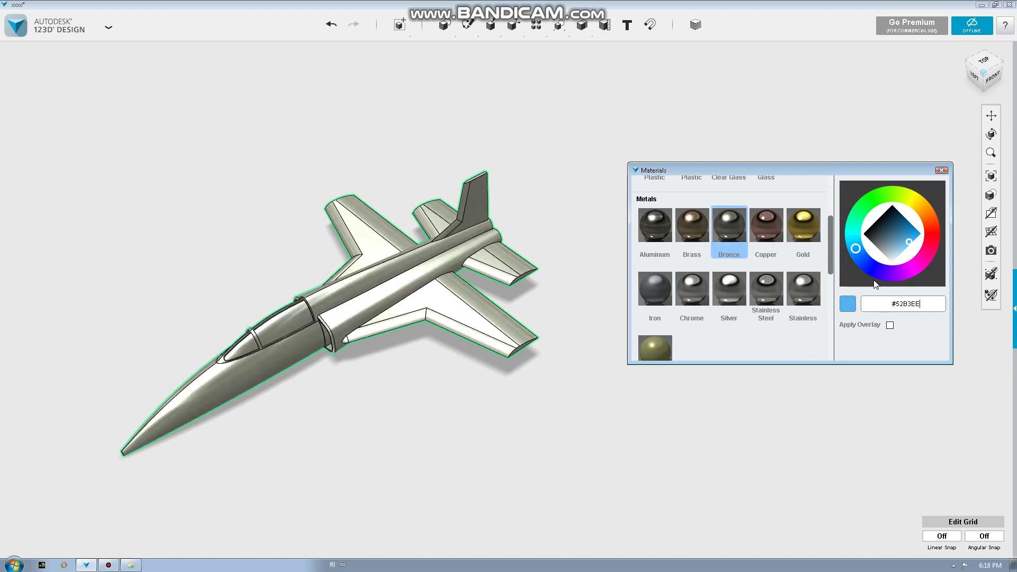
Finish the jet in Copper with a #295D7B colour overlay and close the materials panel.
drag(887, 231, 889, 213)
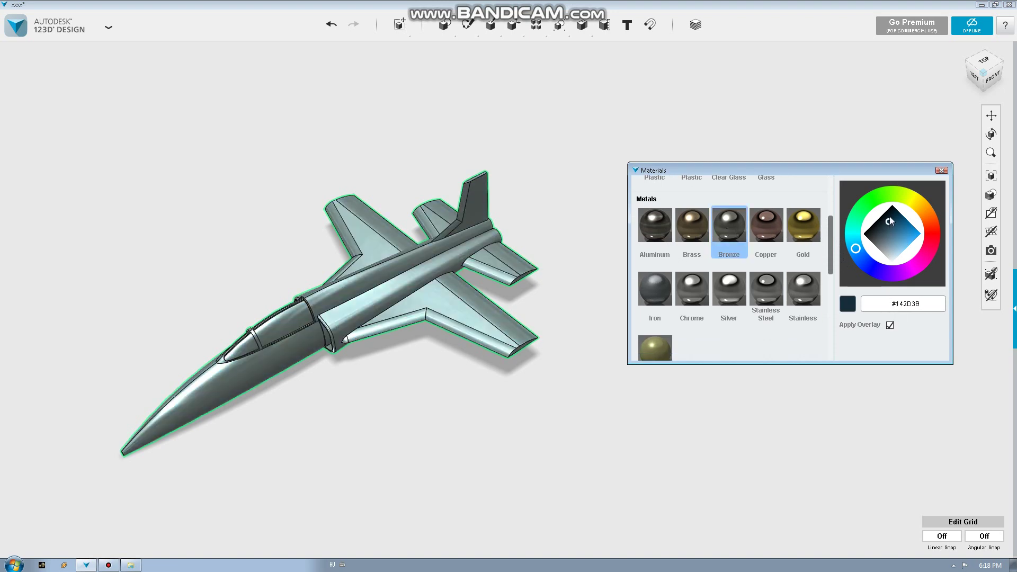
click(773, 245)
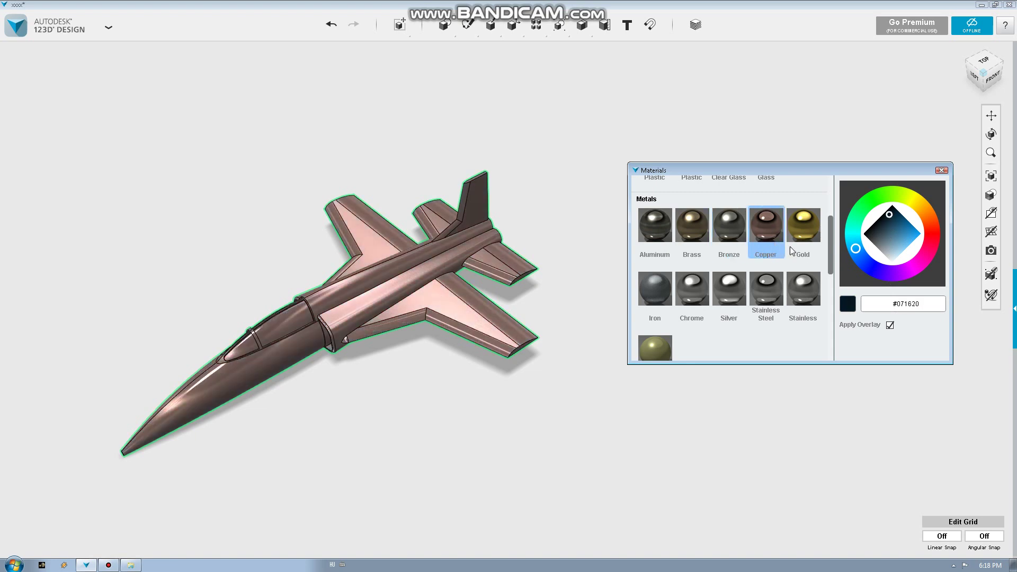
click(896, 228)
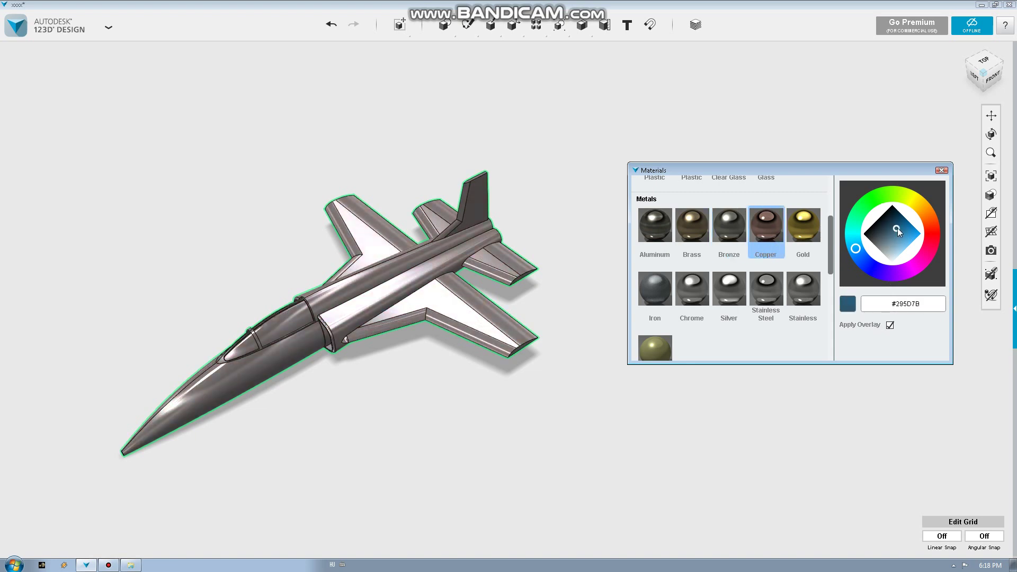
click(941, 170)
click(639, 292)
mouse_move(640, 293)
right_down()
mouse_move(642, 262)
mouse_move(624, 269)
right_up()
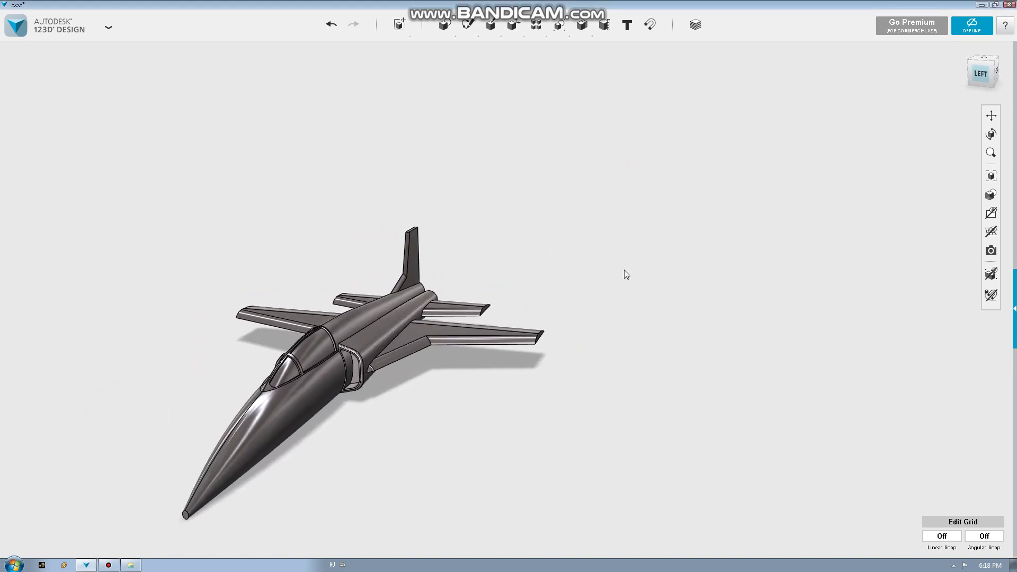
scroll(624, 269, down, 2)
middle_drag(575, 259, 672, 222)
mouse_move(672, 221)
right_down()
mouse_move(667, 268)
mouse_move(602, 195)
mouse_move(422, 187)
right_up()
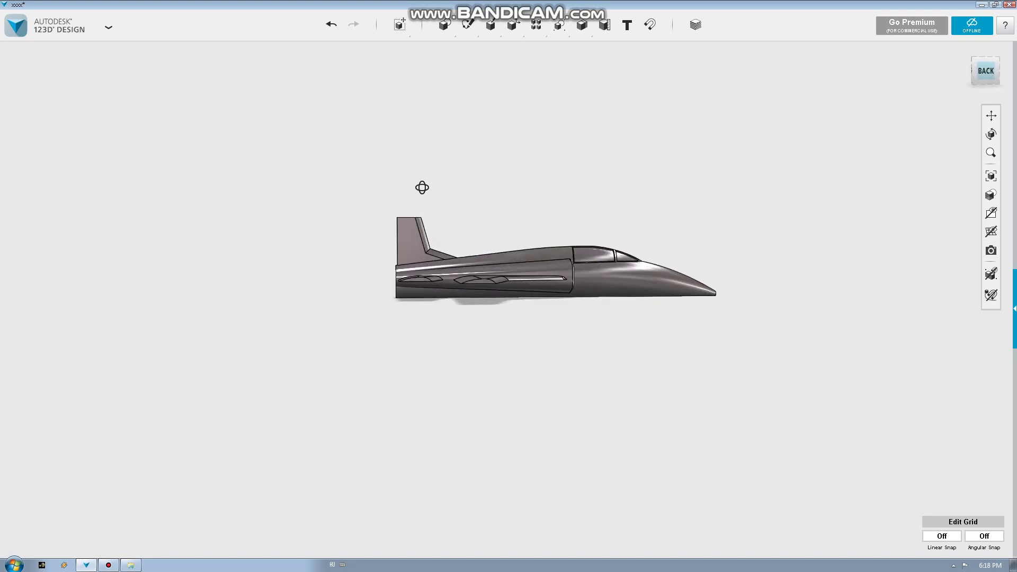
right_drag(510, 199, 511, 271)
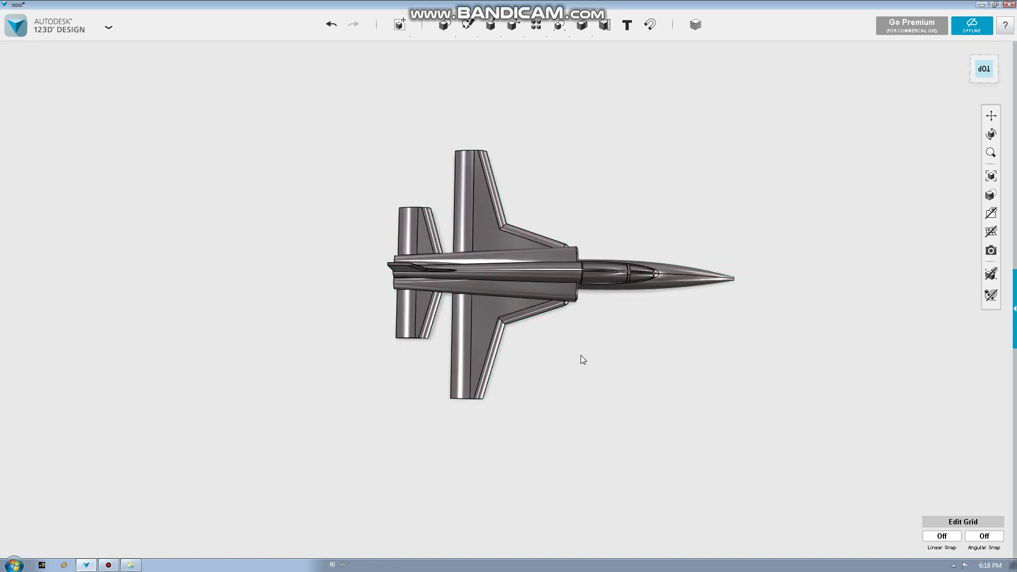
mouse_move(581, 355)
right_down()
mouse_move(567, 291)
mouse_move(599, 295)
mouse_move(586, 290)
mouse_move(565, 316)
right_up()
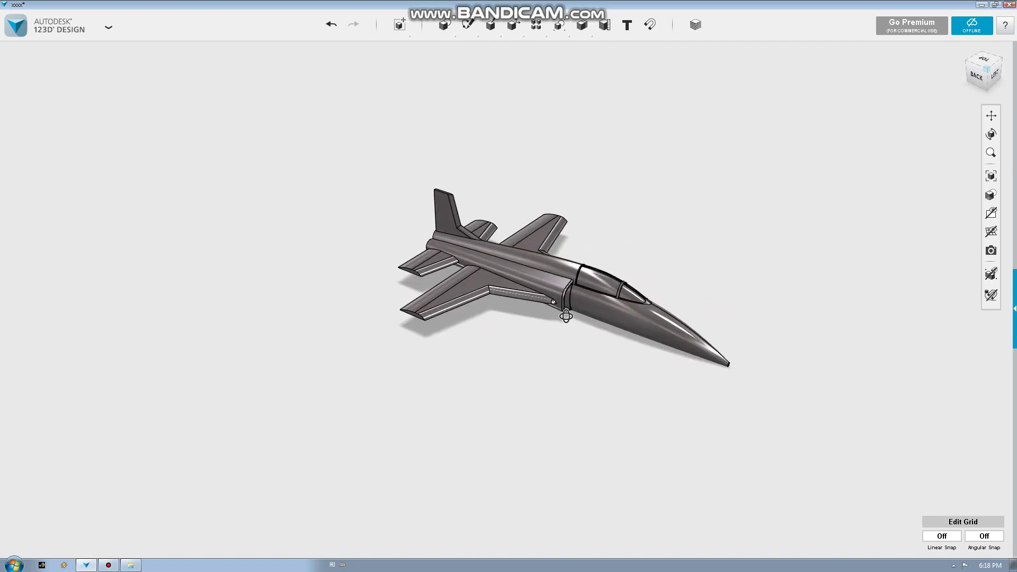
scroll(656, 273, up, 3)
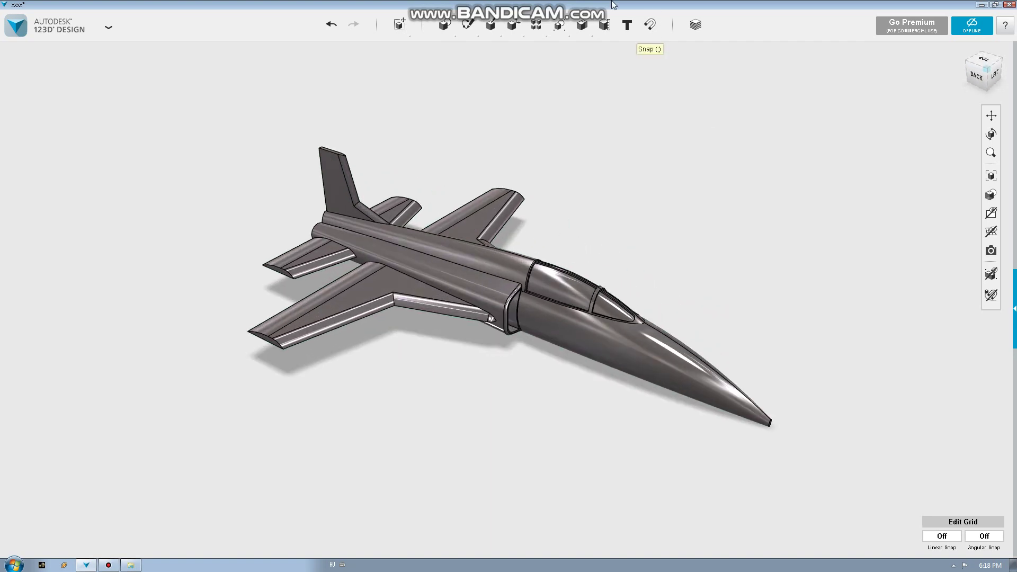